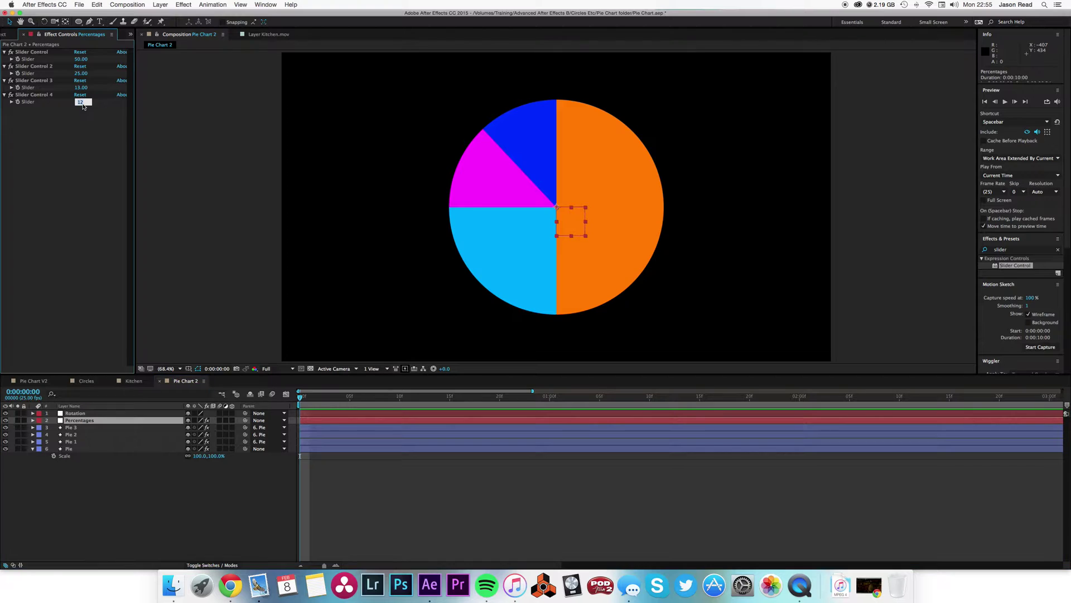
Step: On the Percentages layer, set Slider Control 4 to 8 and Slider Control 3 to 7
type("8")
key("Return")
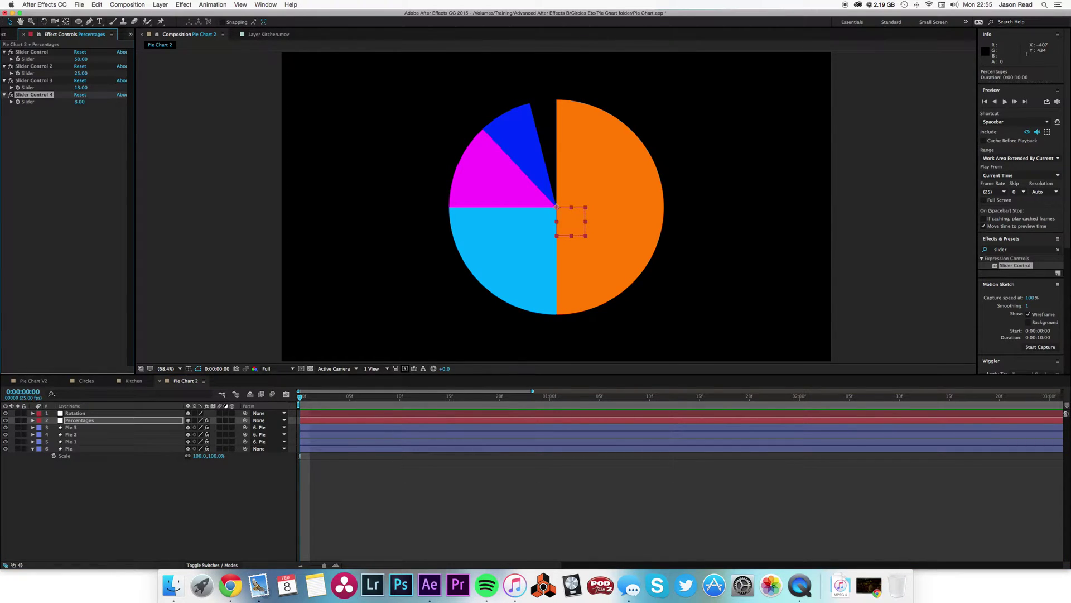
left_click(82, 88)
type("7")
key("Return")
Step: Set the first Slider Control of the Percentages layer to 26 and raise Slider Control 4 to 33
left_click(80, 59)
type("26")
key("Return")
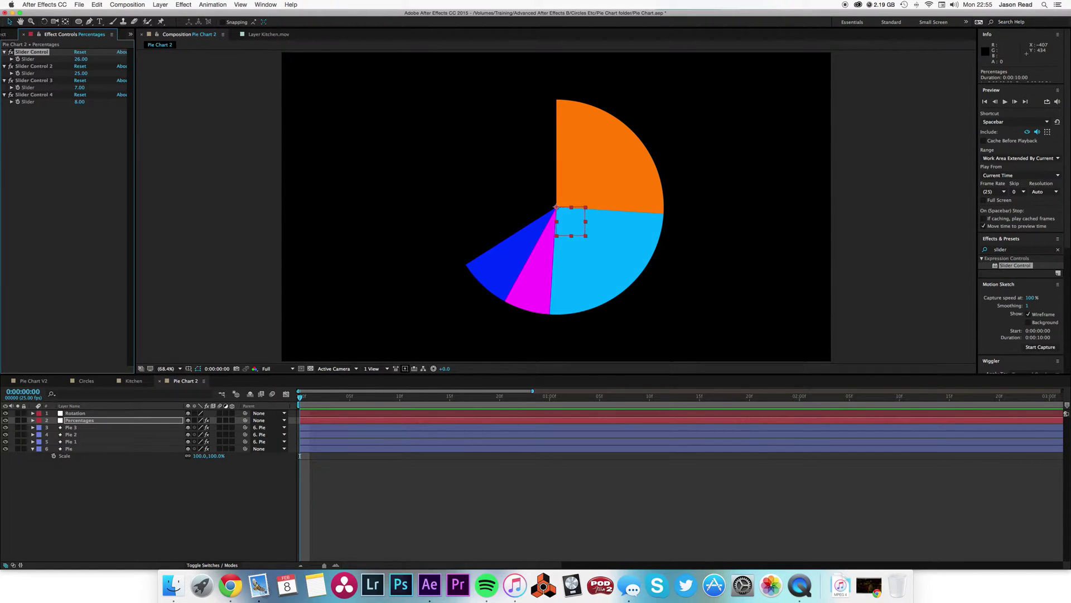
left_click_drag(79, 101, 88, 106)
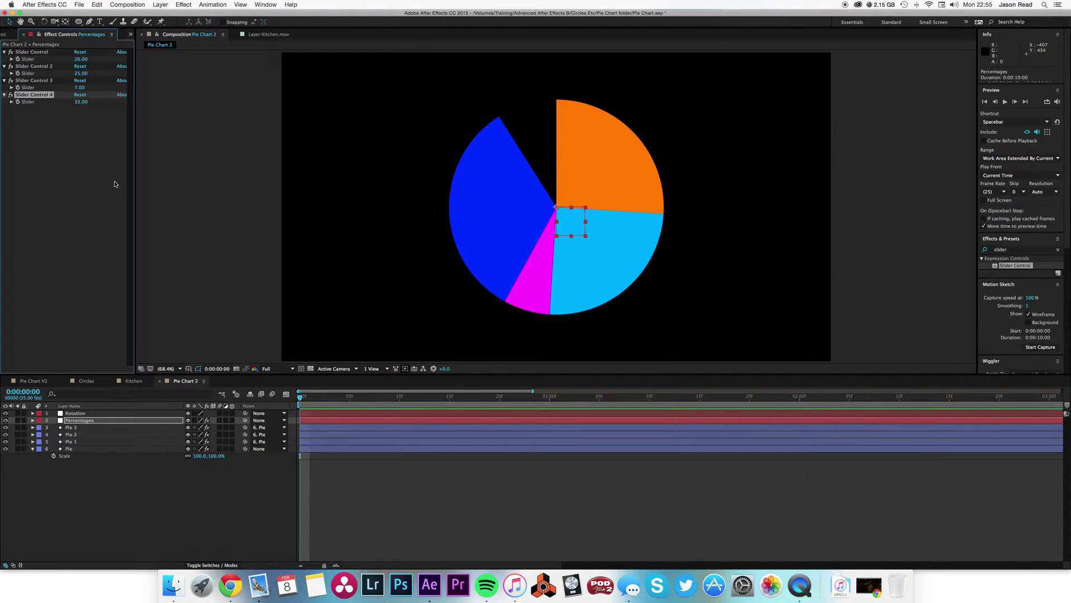
Step: Try rotating the whole pie chart with the Rotation layer's rotation value, undo it and collapse the layer
left_click(351, 414)
key("r")
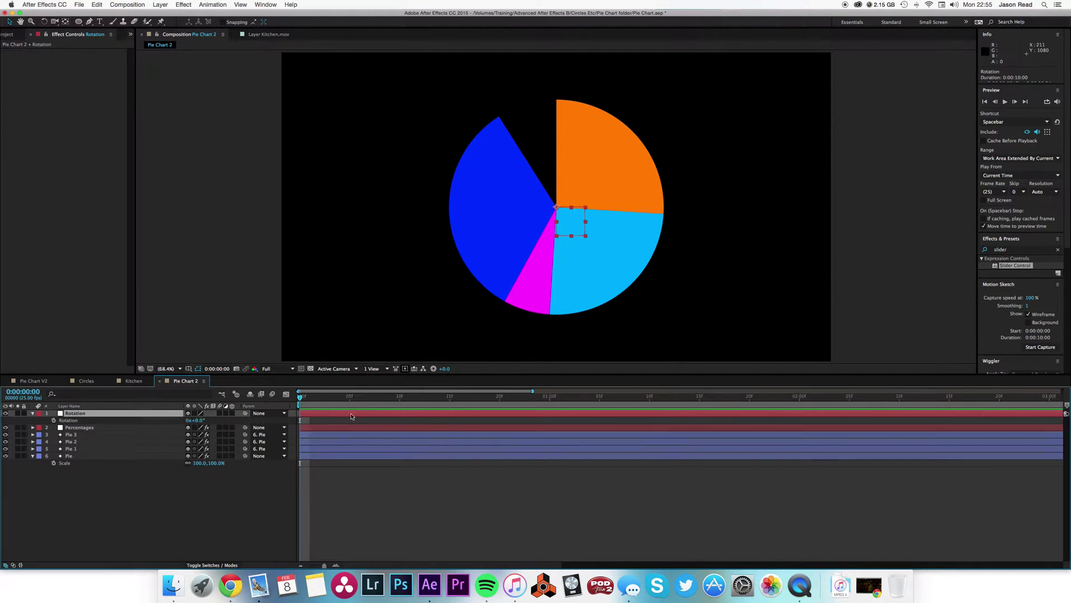
left_click_drag(198, 421, 206, 424)
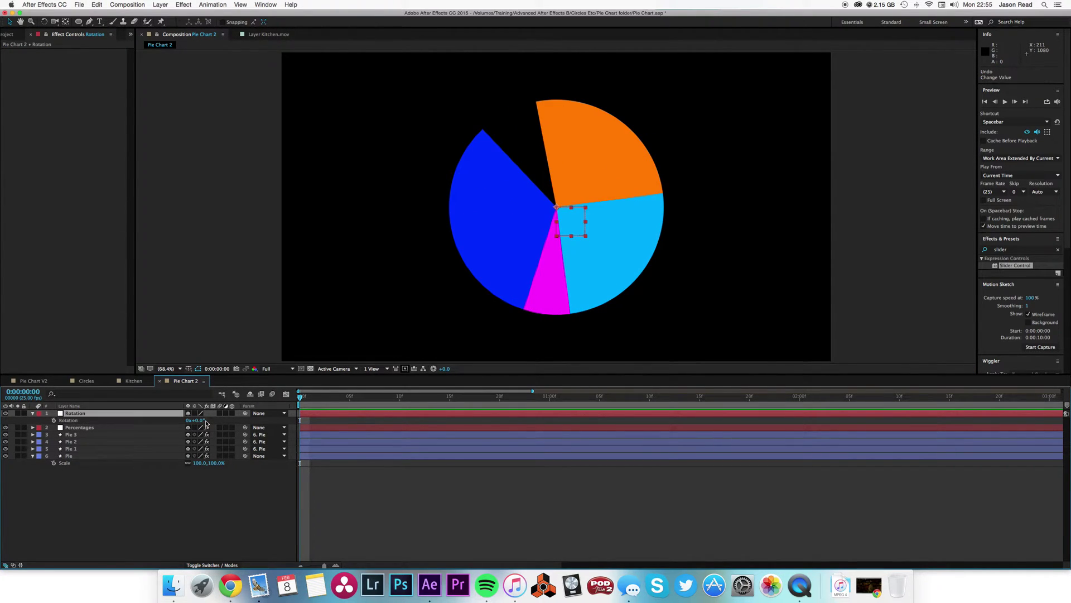
left_click(364, 510)
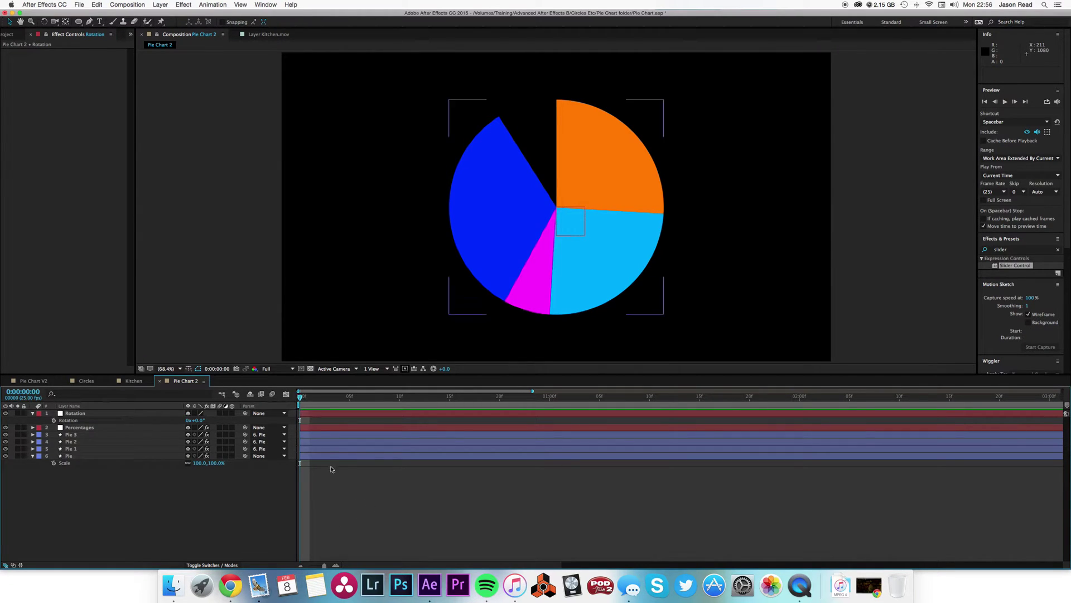
left_click(32, 414)
Step: Create a new composition named Pie B
left_click(127, 4)
key("super+n")
type("Pie 8")
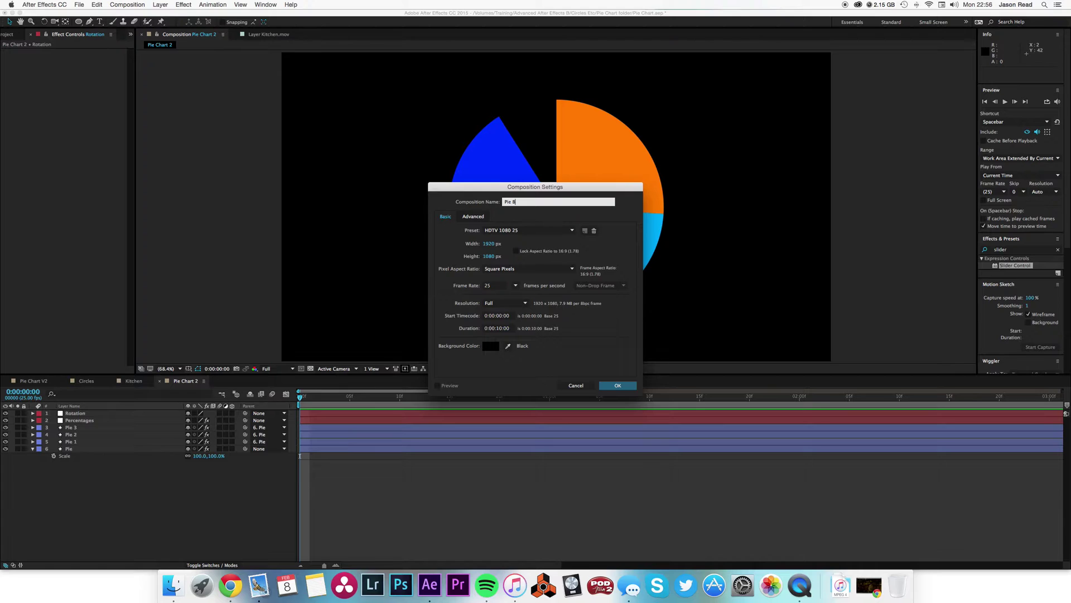
type("ie B")
left_click(629, 387)
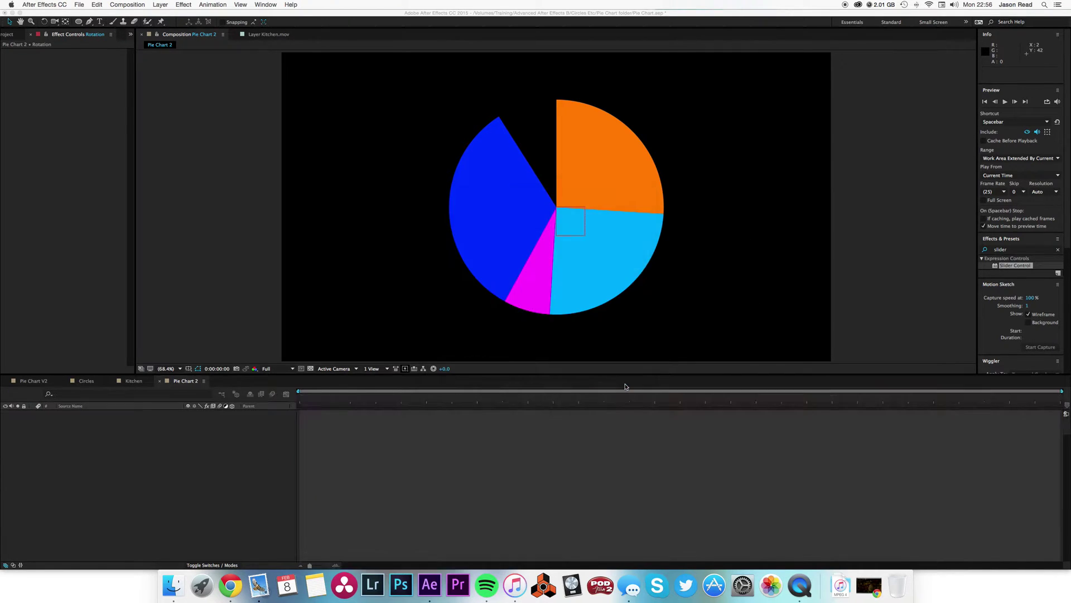
Step: Add a frame-filling ellipse shape layer and set its ellipse path size to 750 by 750 to make a circle
double_click(79, 23)
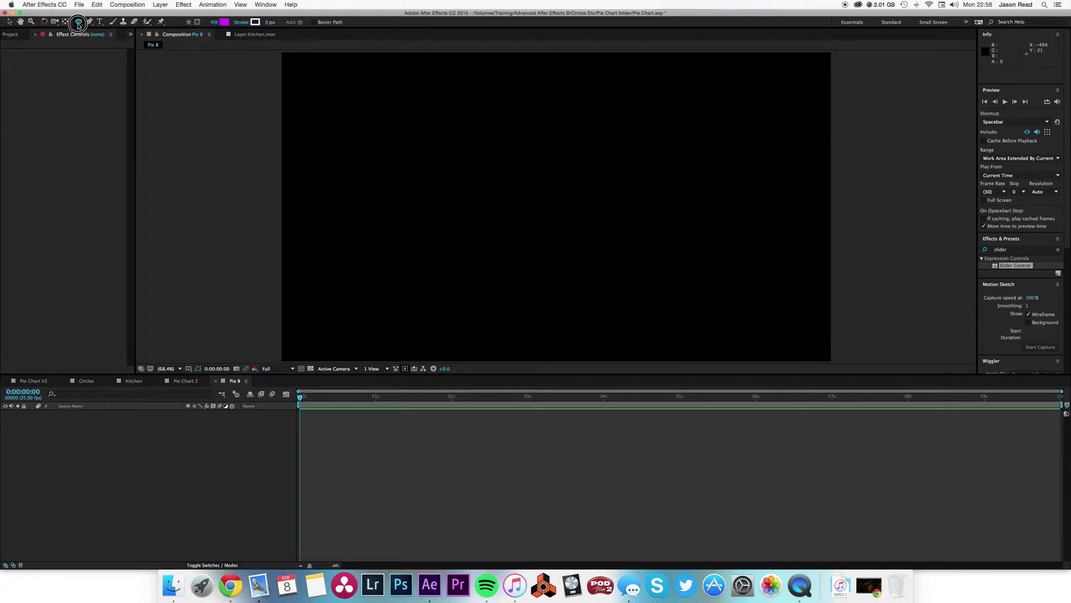
left_click(47, 428)
left_click(54, 435)
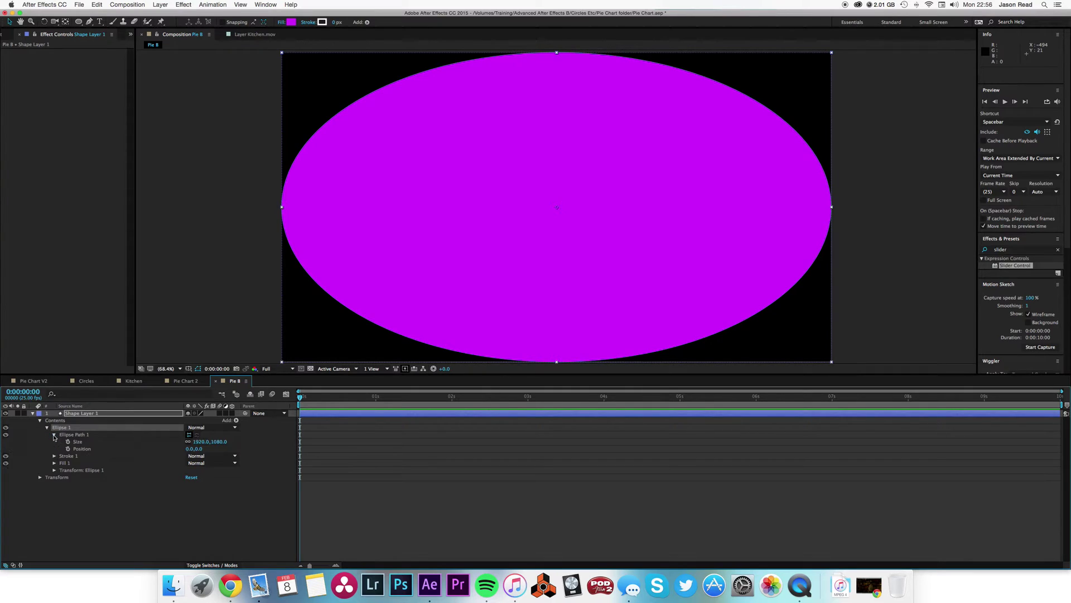
left_click(200, 443)
type("750")
left_click(217, 441)
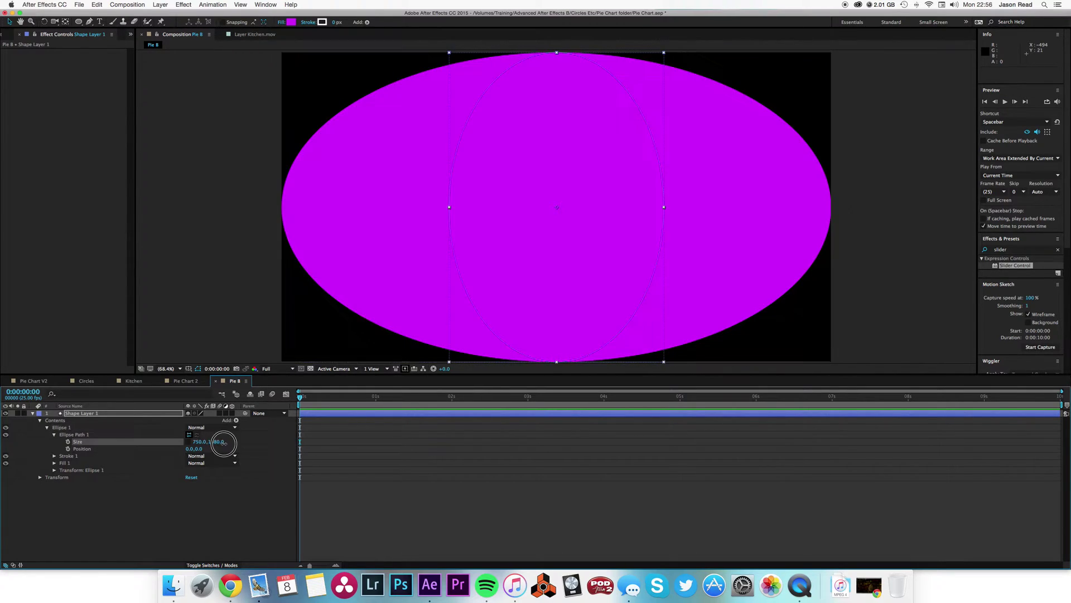
type("750")
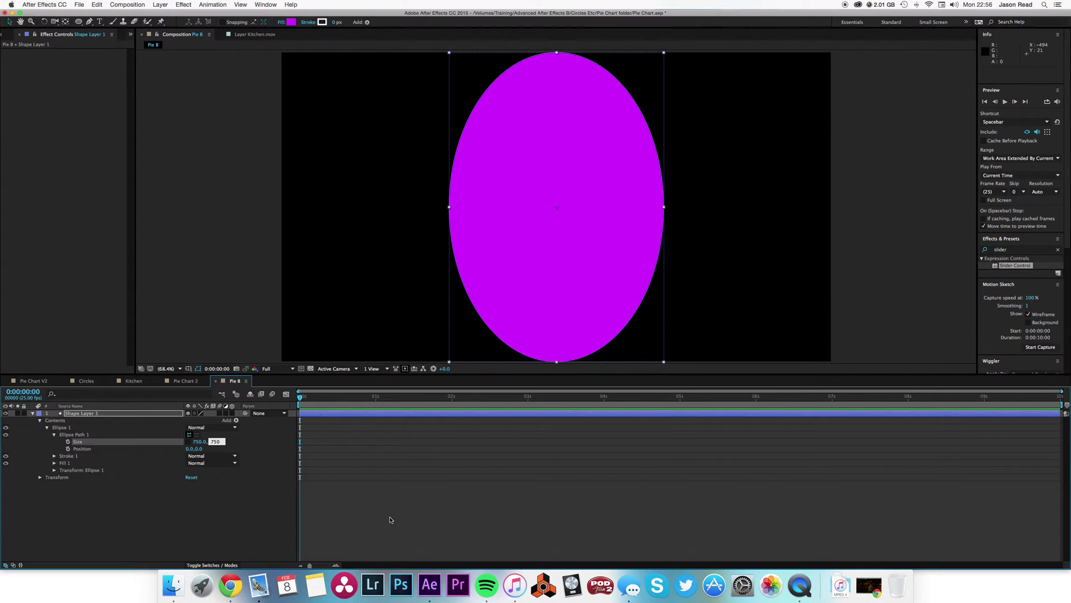
left_click(390, 519)
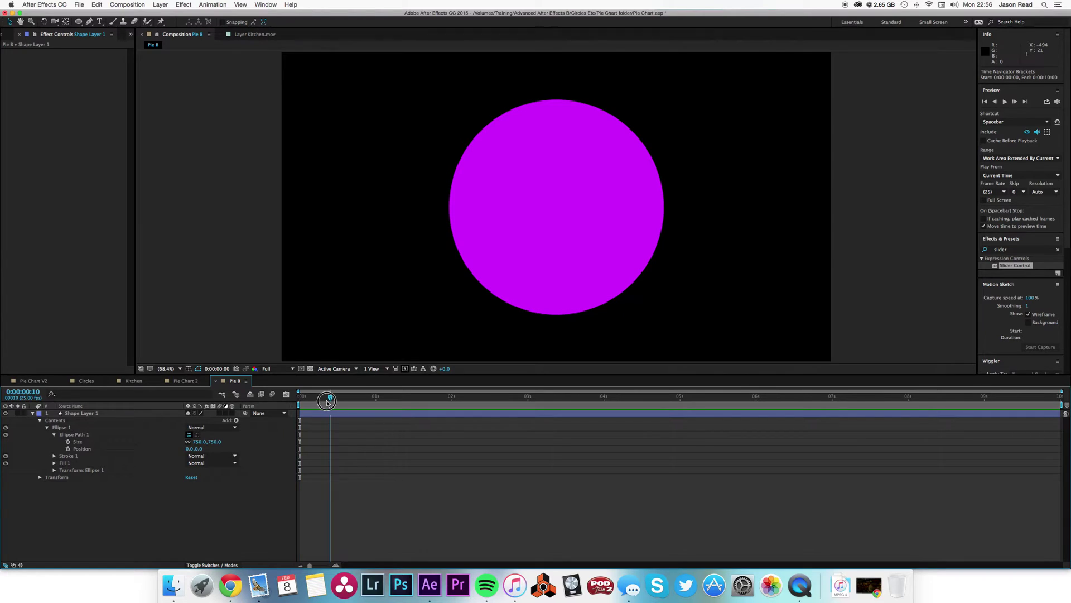
Step: Rename the circle's shape layer as Pie 1
left_click(306, 413)
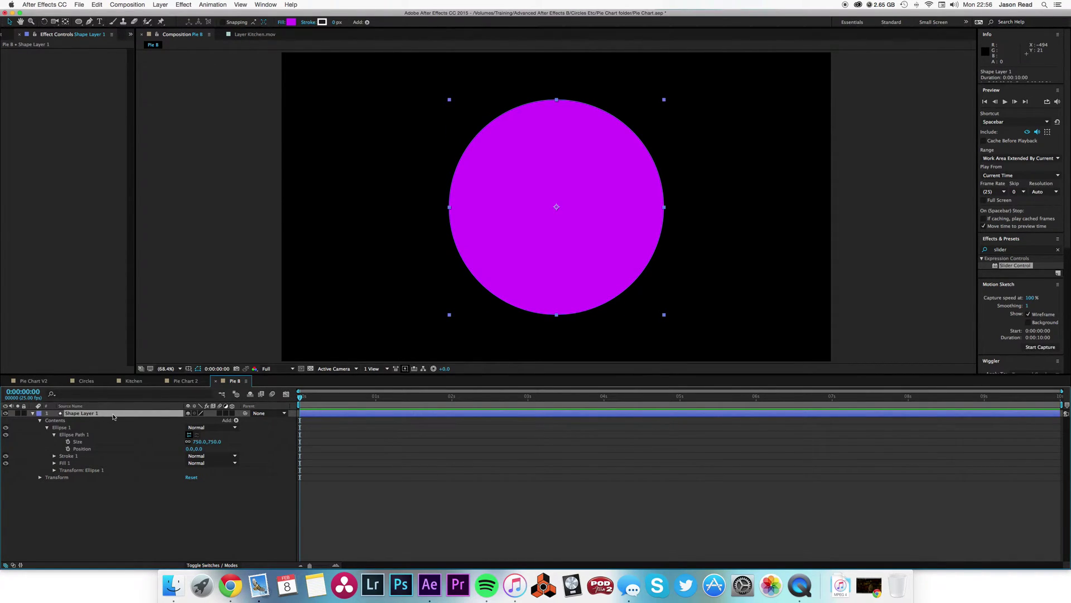
key("Delete")
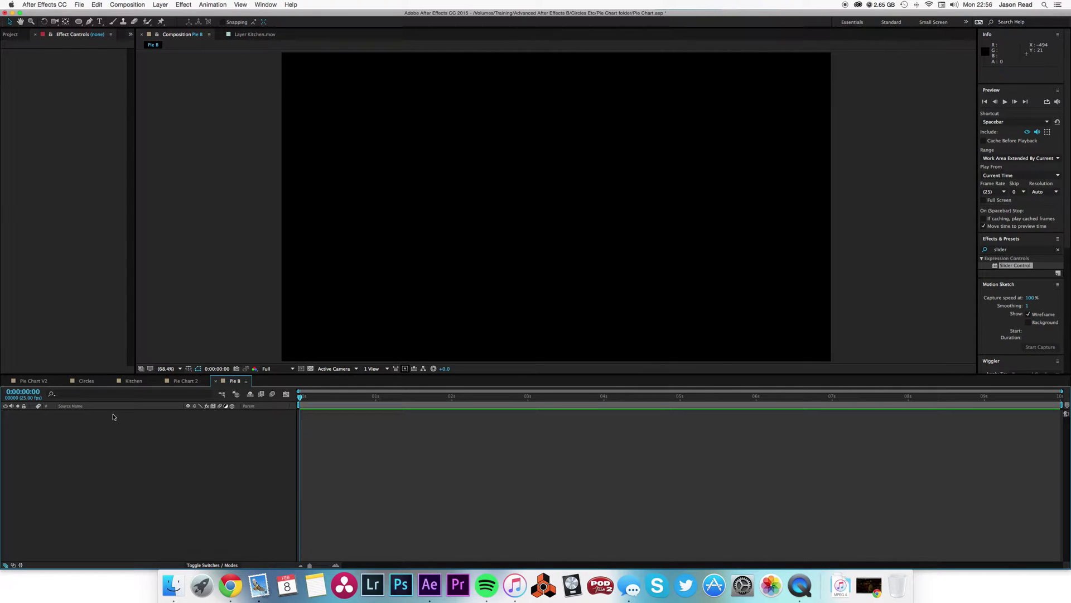
key("super+z")
key("Return")
key("BackSpace")
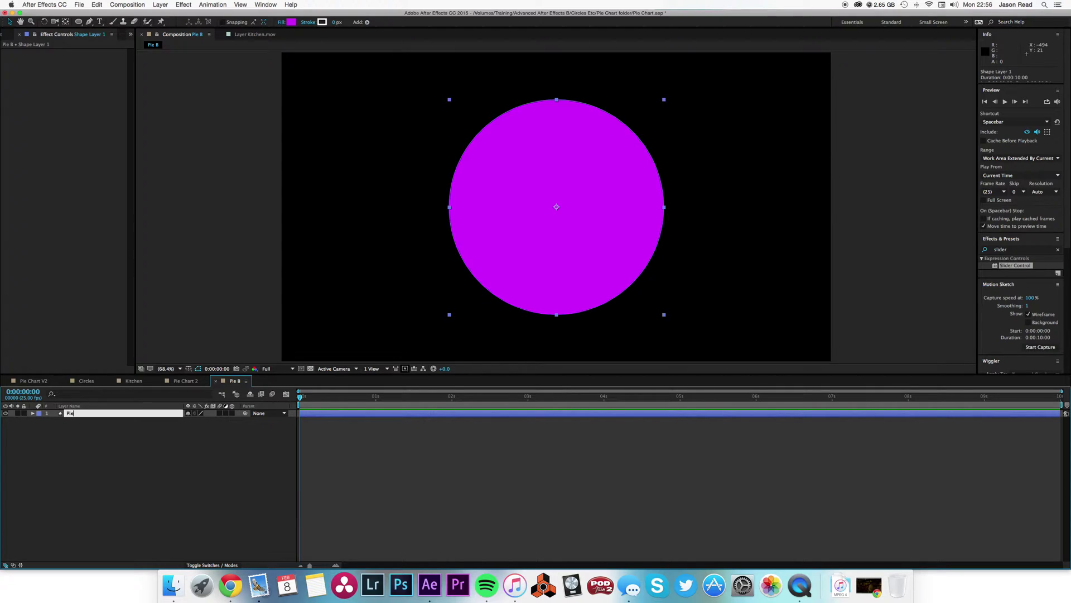
key("Return")
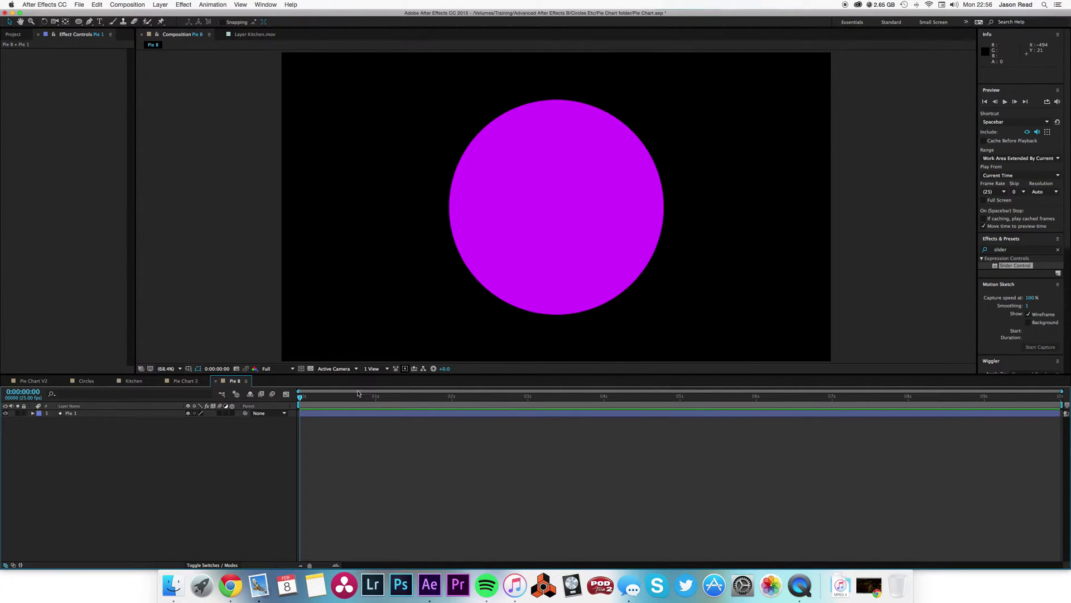
Step: Add a null object above the Pie 1 layer
left_click(354, 415)
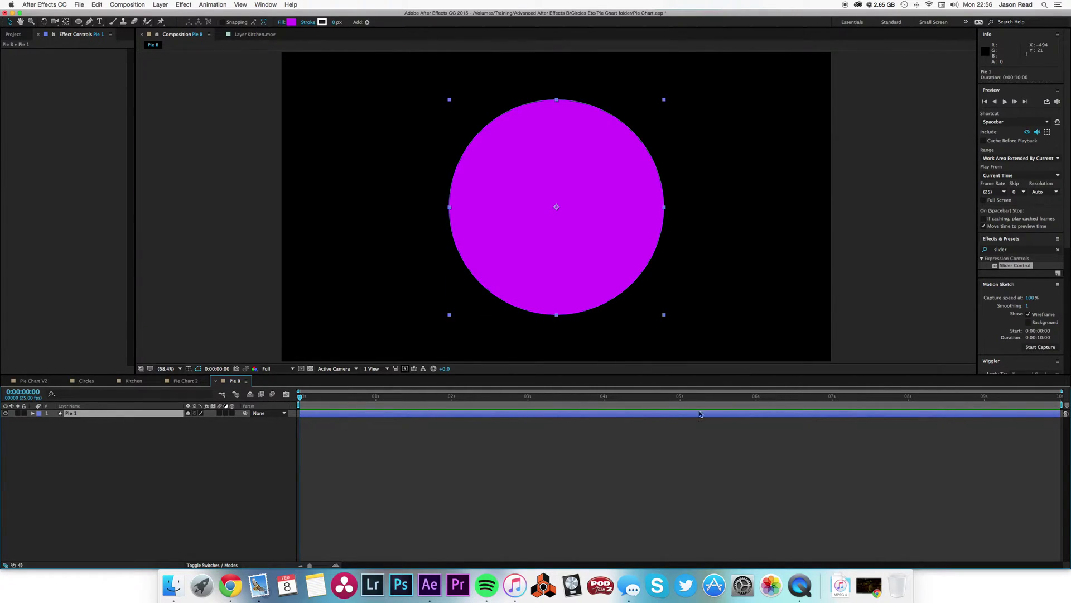
left_click(159, 5)
mouse_move(164, 14)
left_click(290, 49)
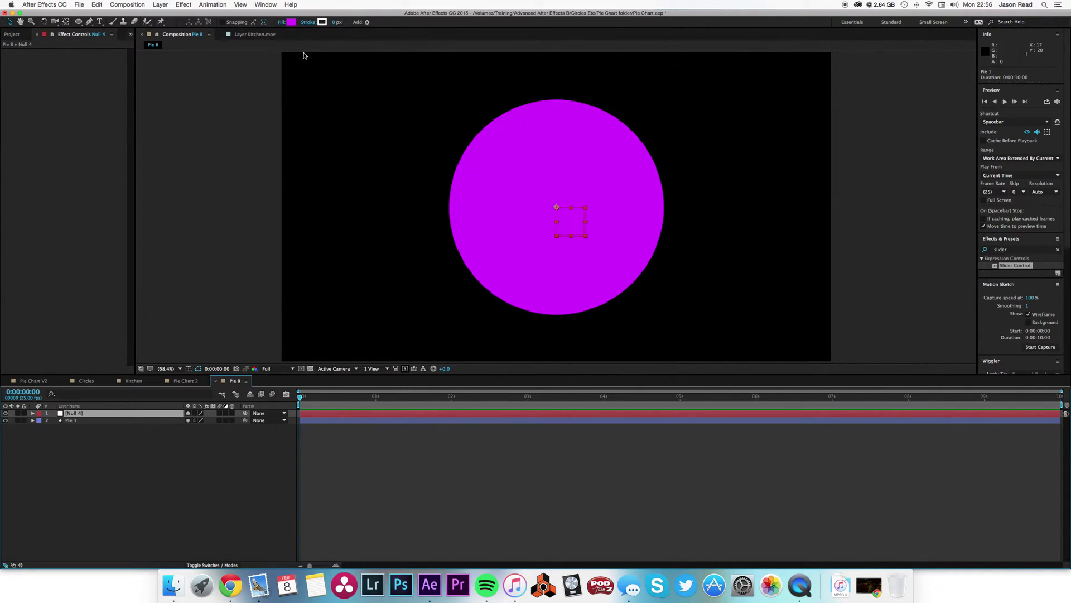
Step: Apply a Slider Control effect to the null layer and duplicate it to make four sliders
left_click_drag(1013, 264, 882, 413)
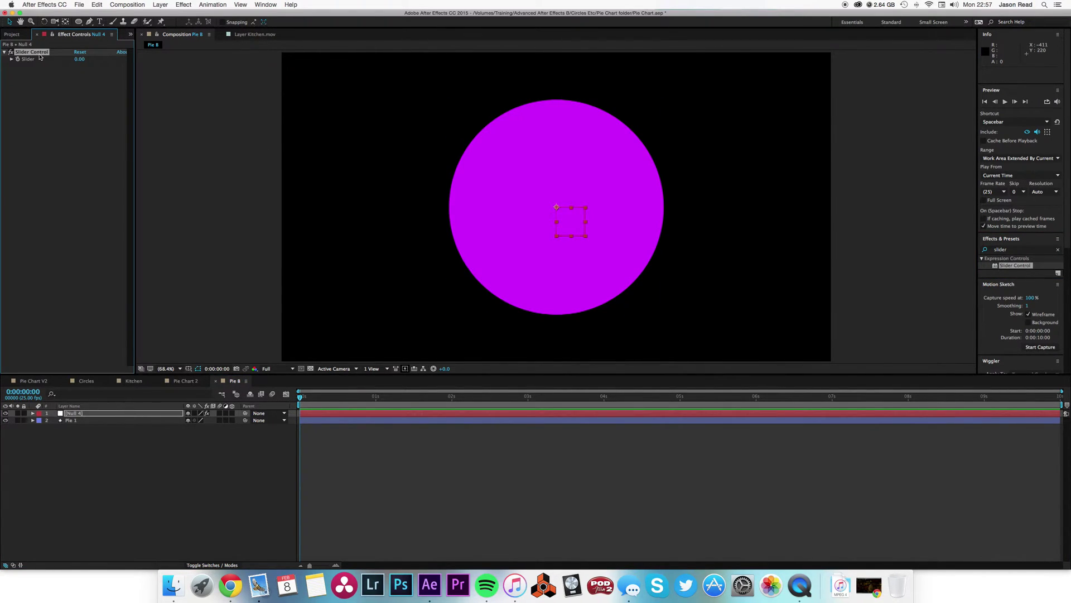
key("super+d")
key("super+d")
key("super+d")
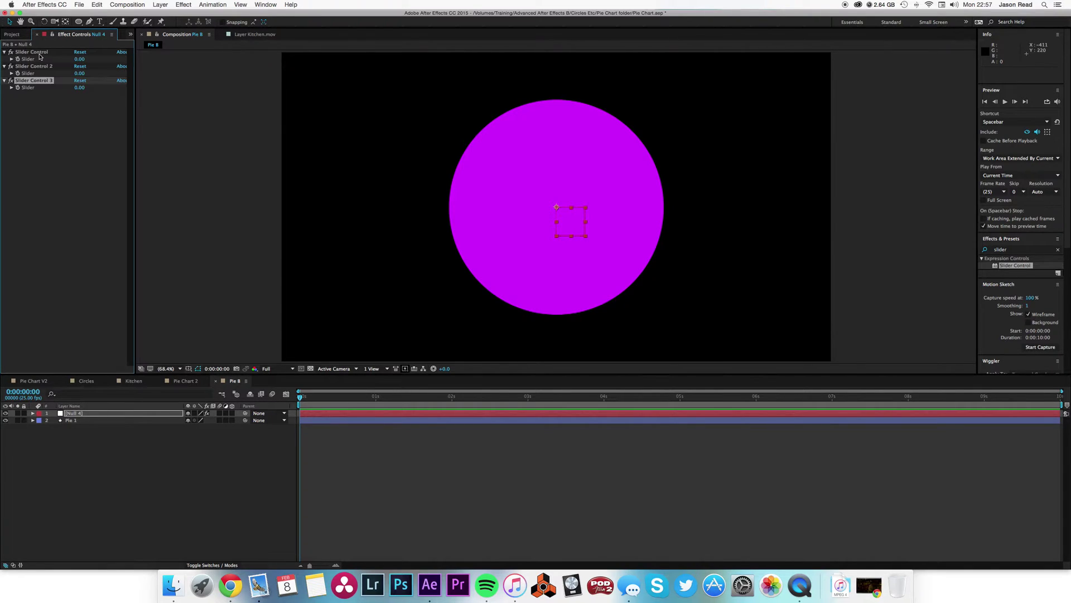
left_click(93, 152)
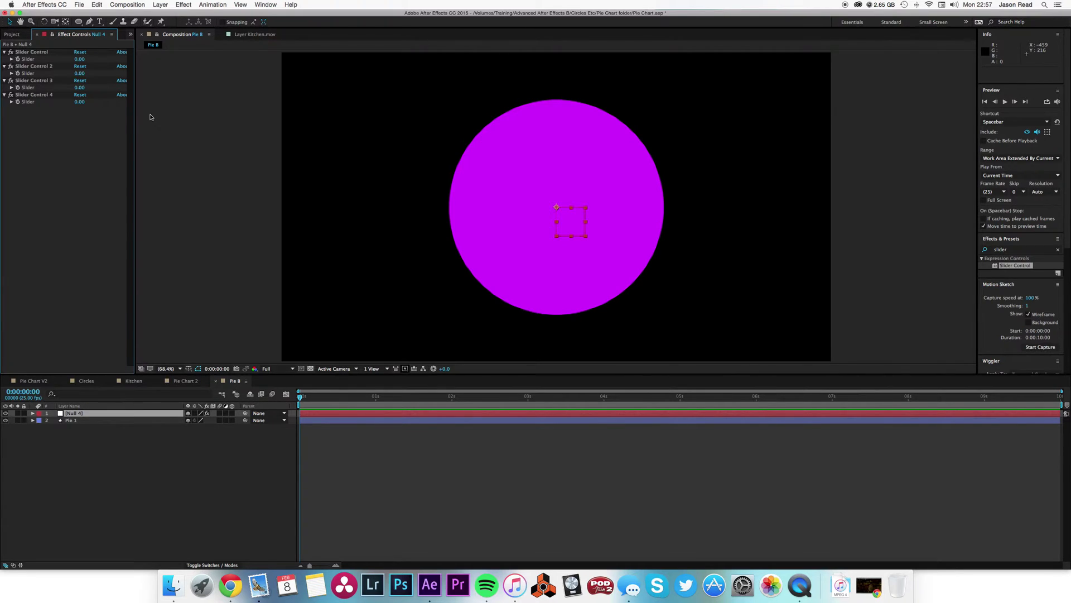
Step: Rename the null layer as Percentages
left_click(88, 415)
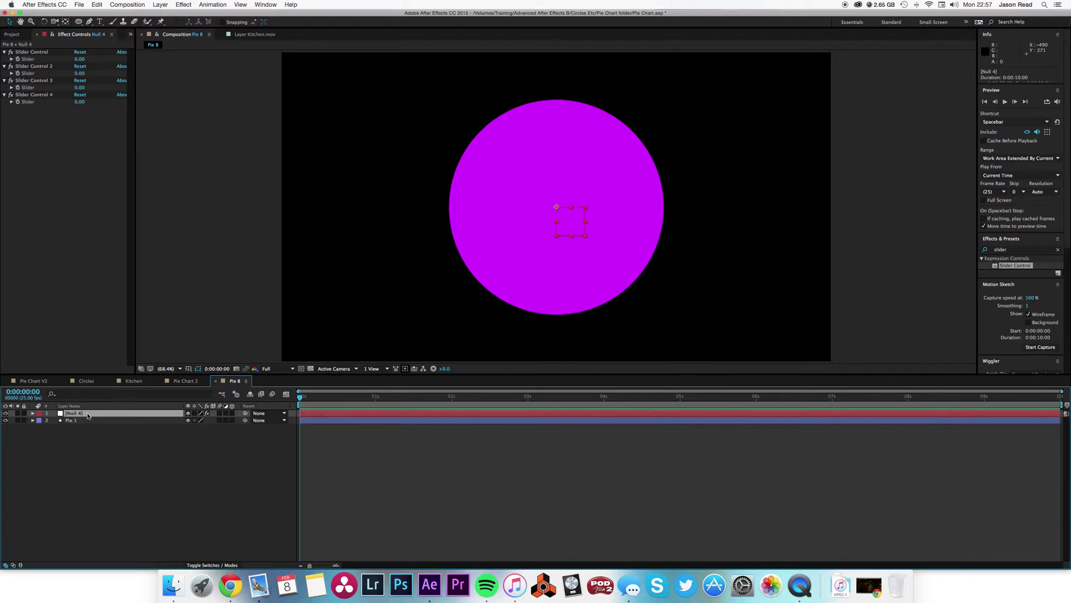
key("Return")
type("Pe")
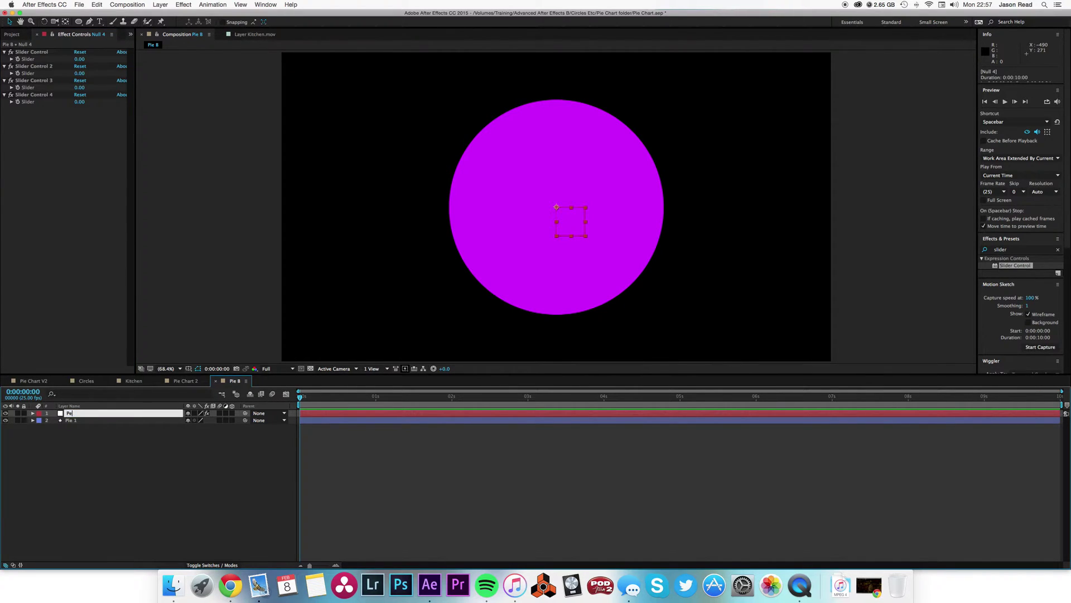
type("rcentages")
left_click(118, 501)
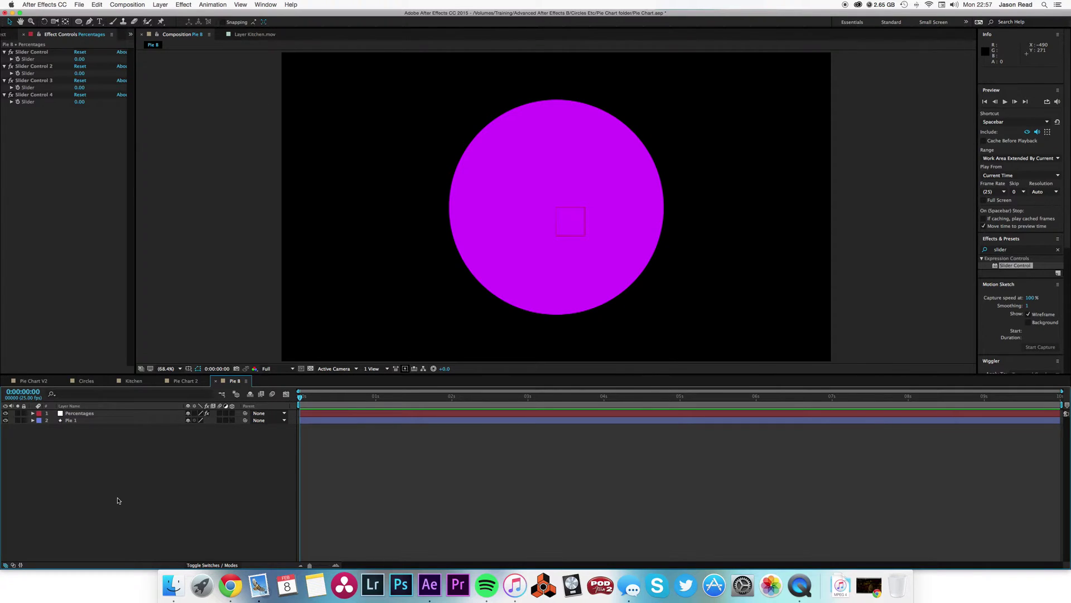
Step: Find the Radial Wipe transition effect and apply it to the Pie 1 layer
left_click(315, 420)
left_click(419, 431)
left_click_drag(364, 398, 295, 401)
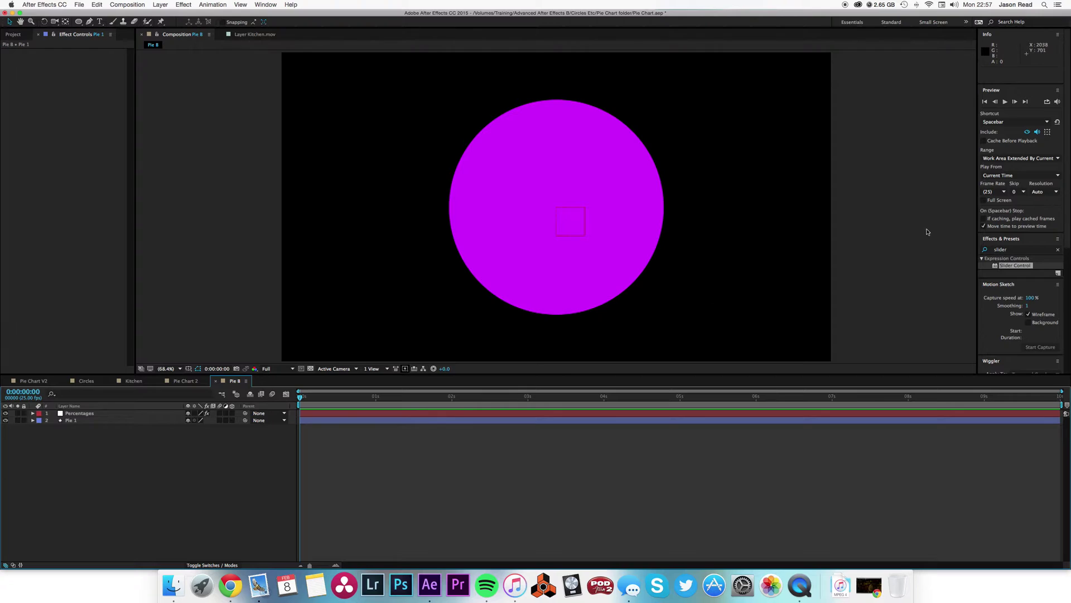
left_click(1019, 249)
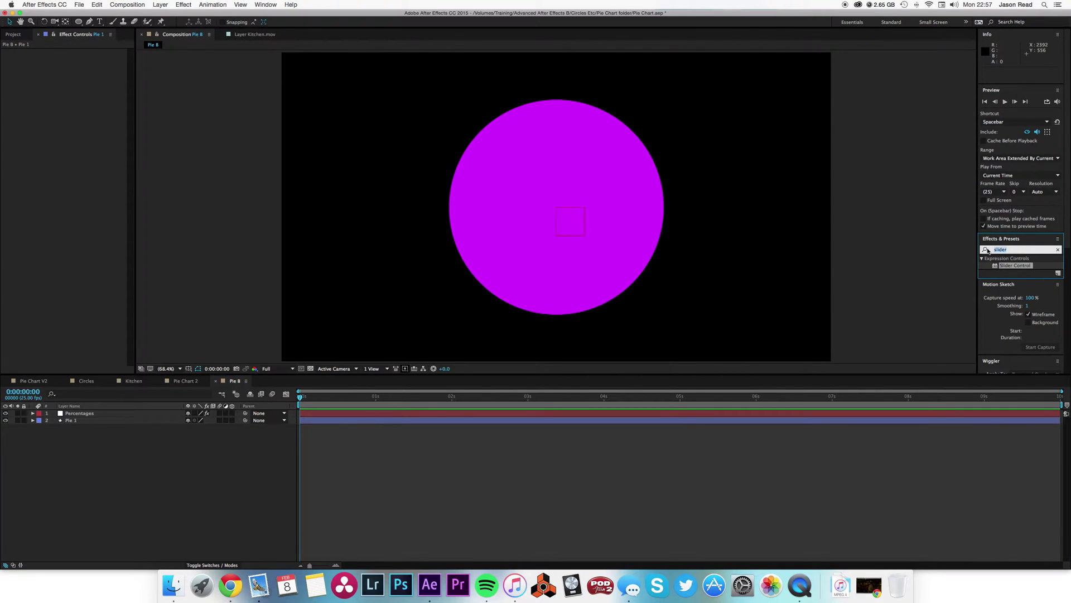
type("ra")
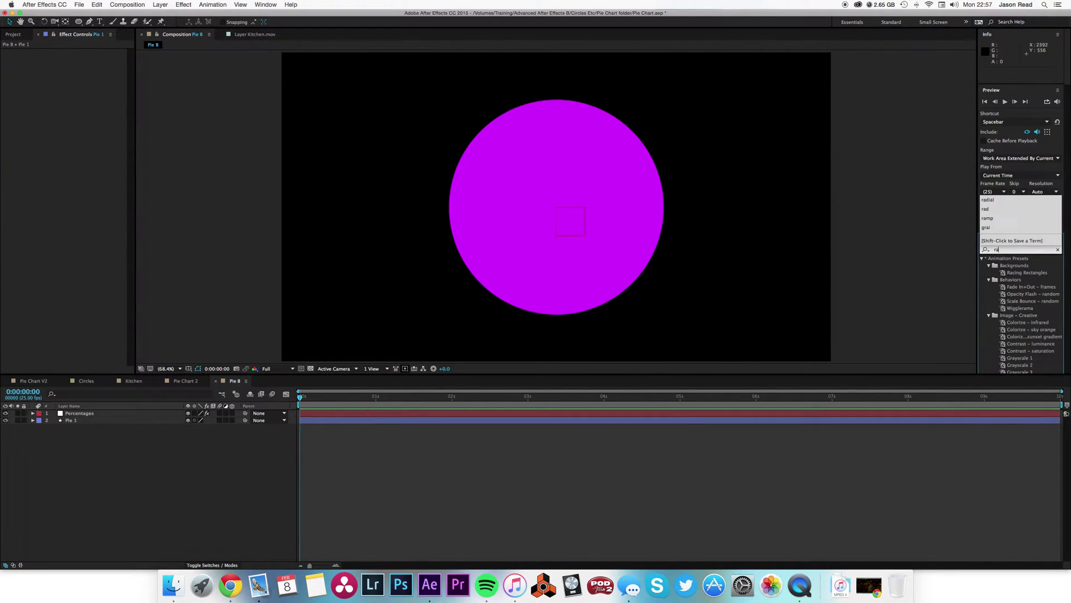
type("dial wi")
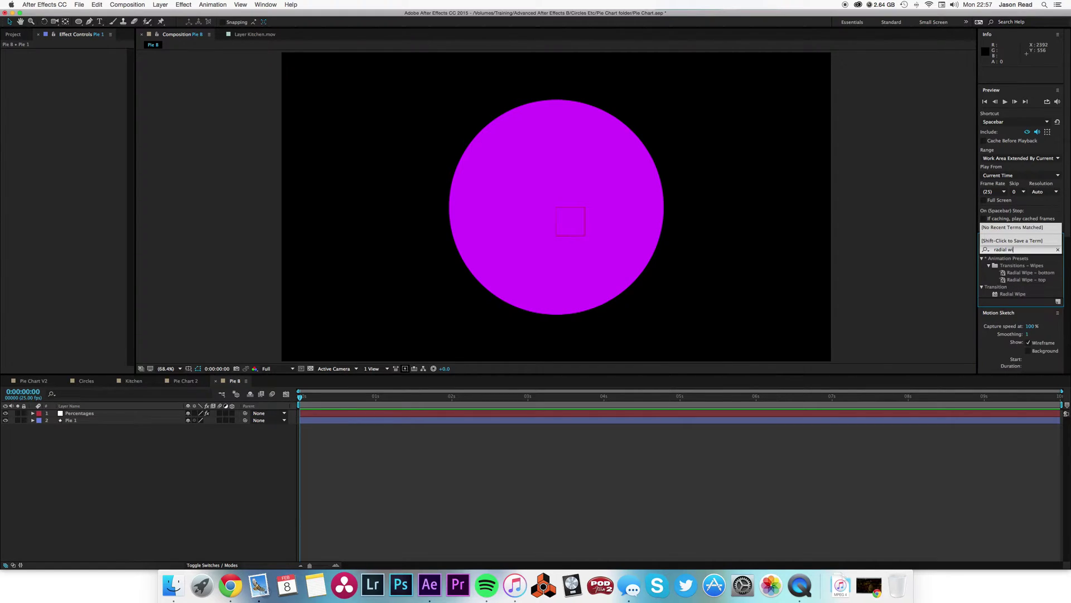
left_click_drag(998, 297, 891, 424)
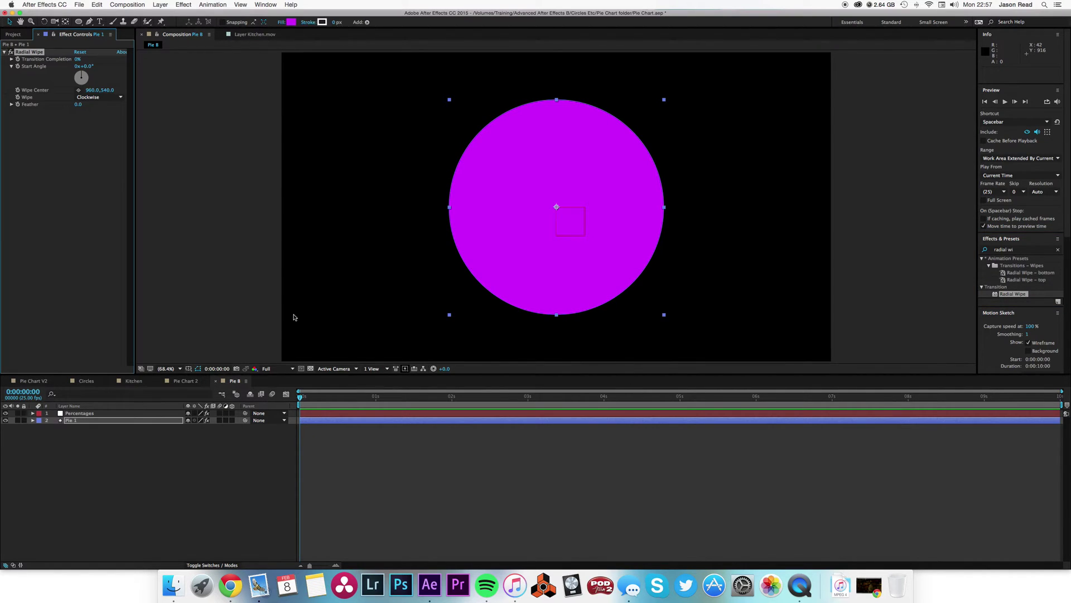
Step: Set the Radial Wipe's Transition Completion on Pie 1 to 25% and deselect the layer
left_click(77, 60)
key("Return")
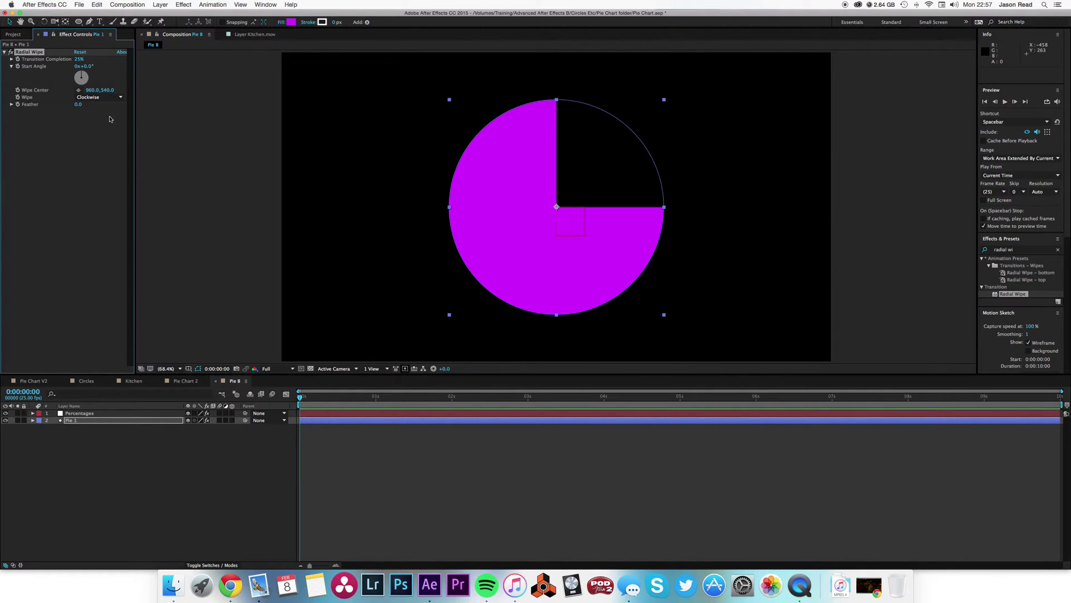
left_click(302, 399)
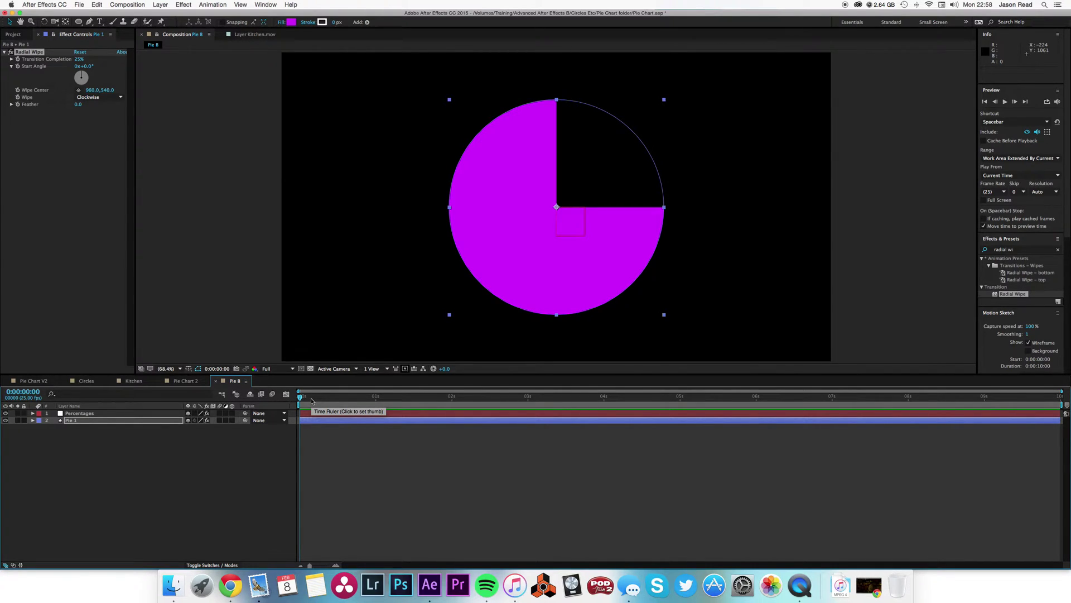
left_click(373, 518)
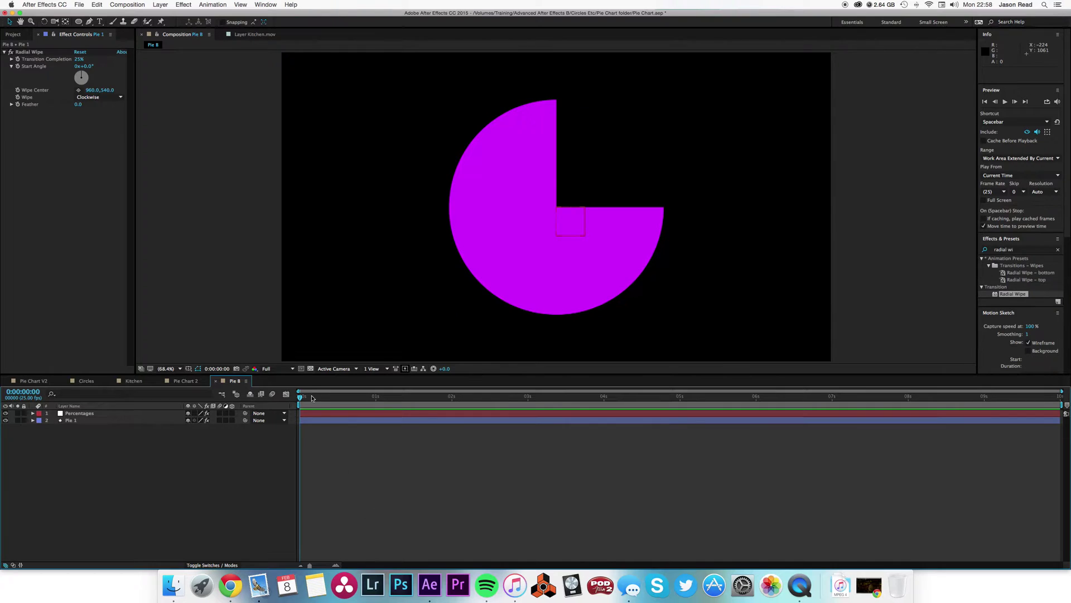
Step: Link the Transition Completion of Pie 1's Radial Wipe to the first Slider Control on the Percentages layer with an expression
left_click(311, 422)
left_click(106, 438)
left_click(32, 414)
left_click(74, 415)
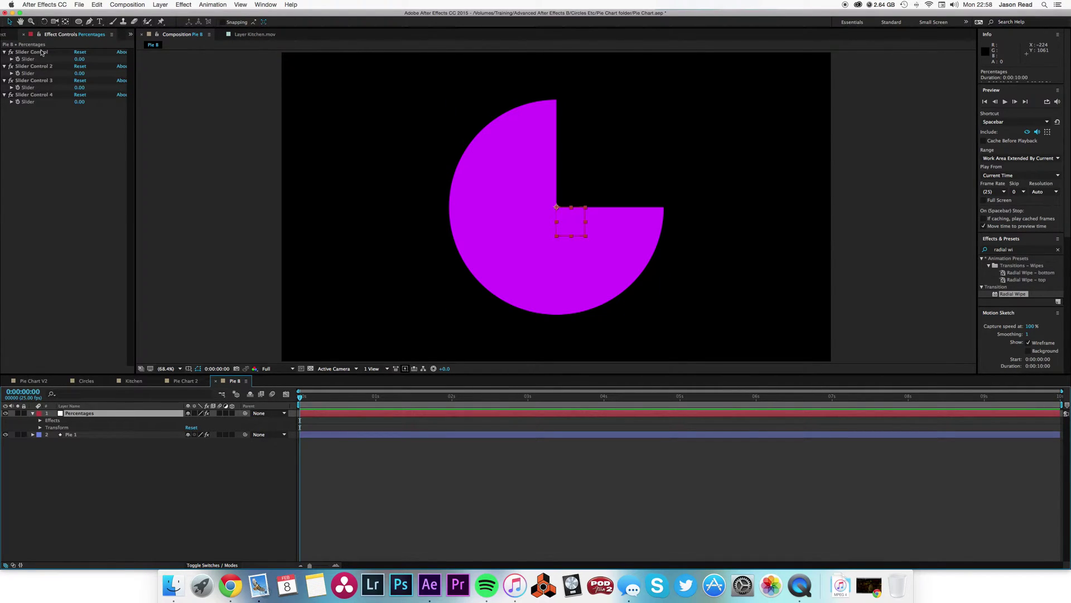
left_click(40, 420)
left_click(47, 428)
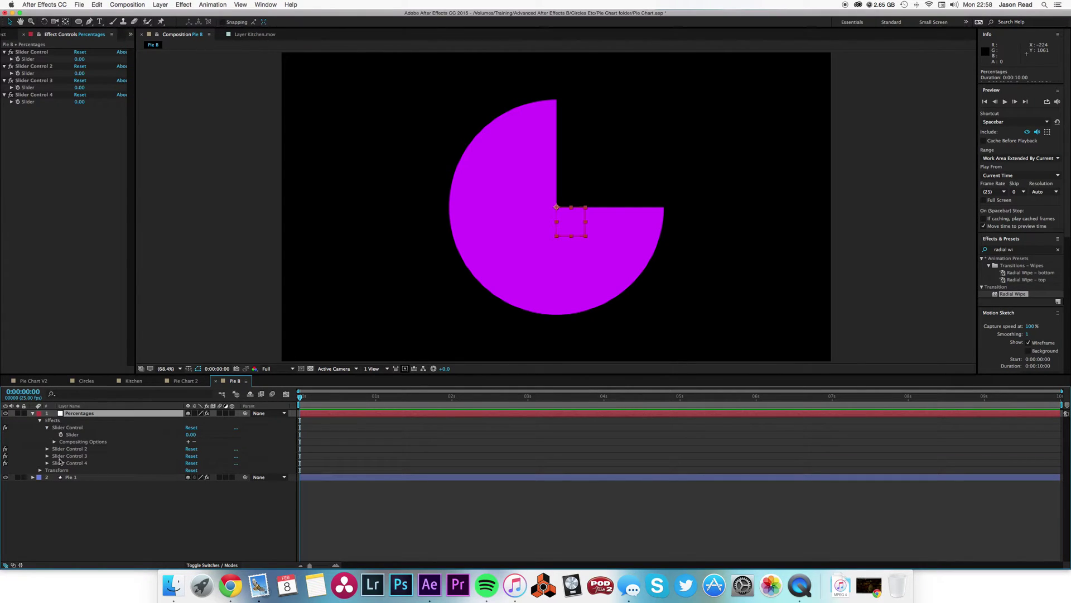
left_click(71, 478)
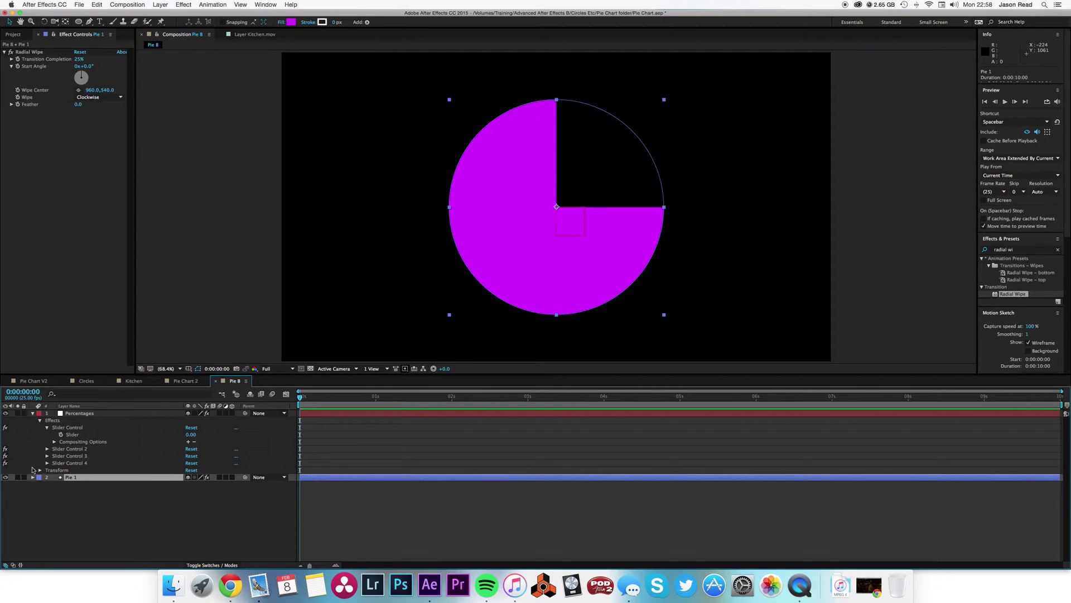
left_click(18, 60, "alt")
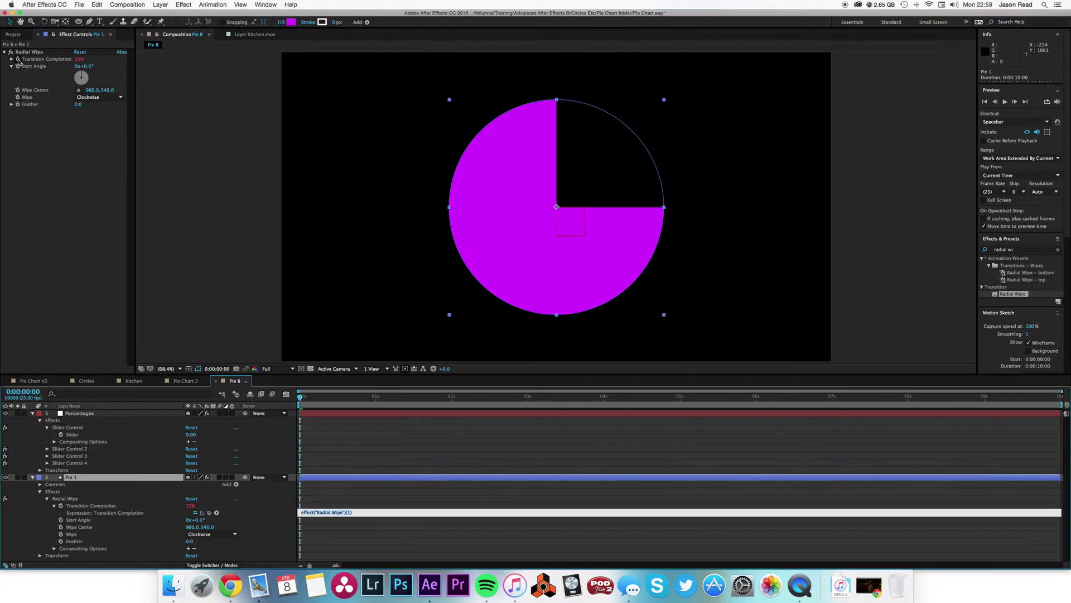
left_click(202, 513)
left_click_drag(201, 513, 76, 435)
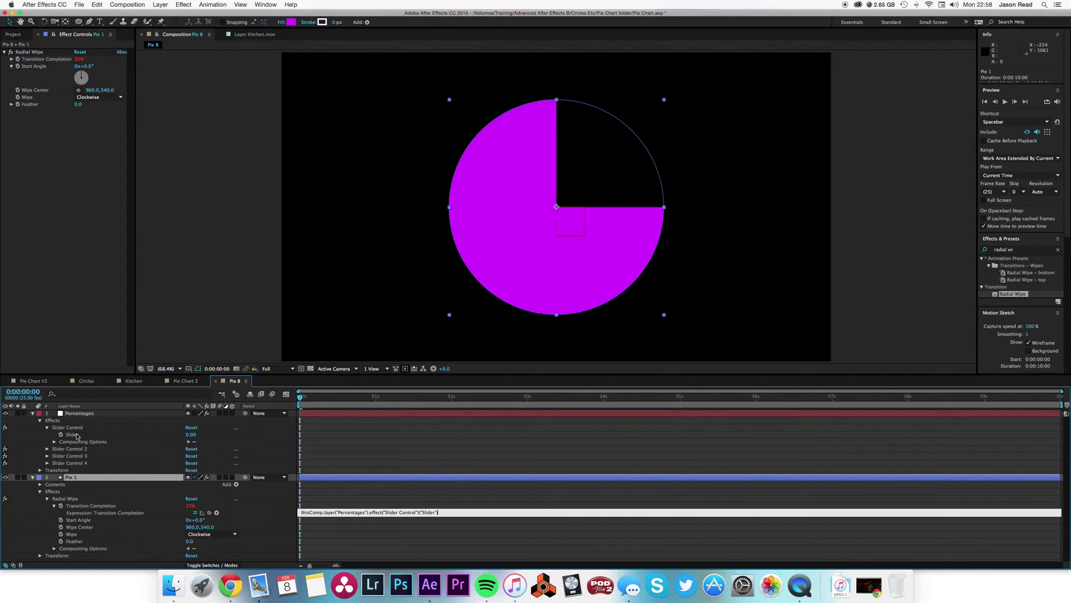
left_click(398, 458)
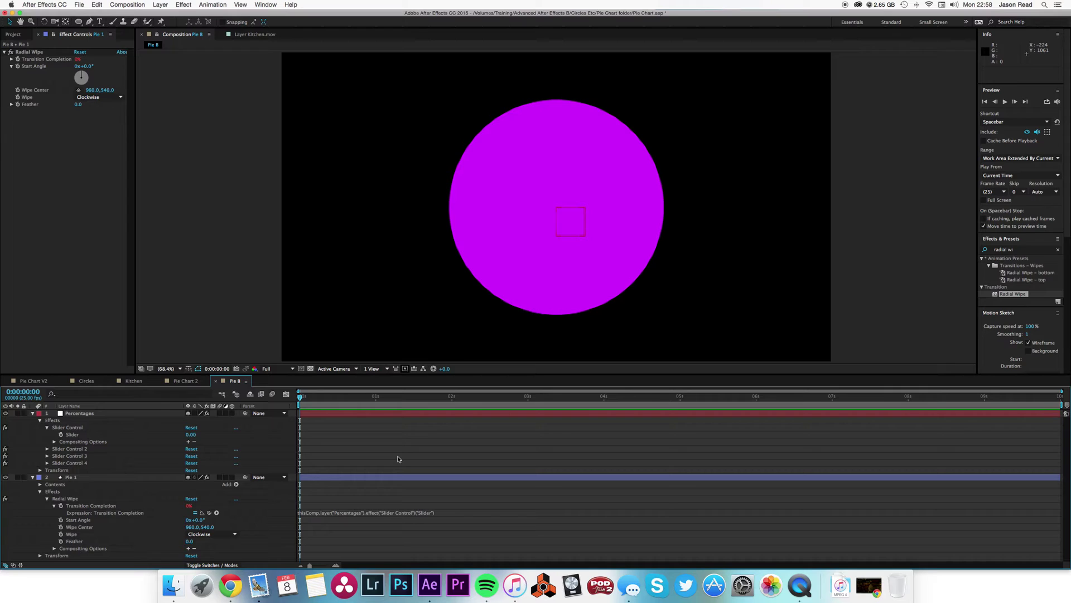
Step: Set the first Slider Control on Percentages to 25 and collapse both layers' properties
left_click(339, 414)
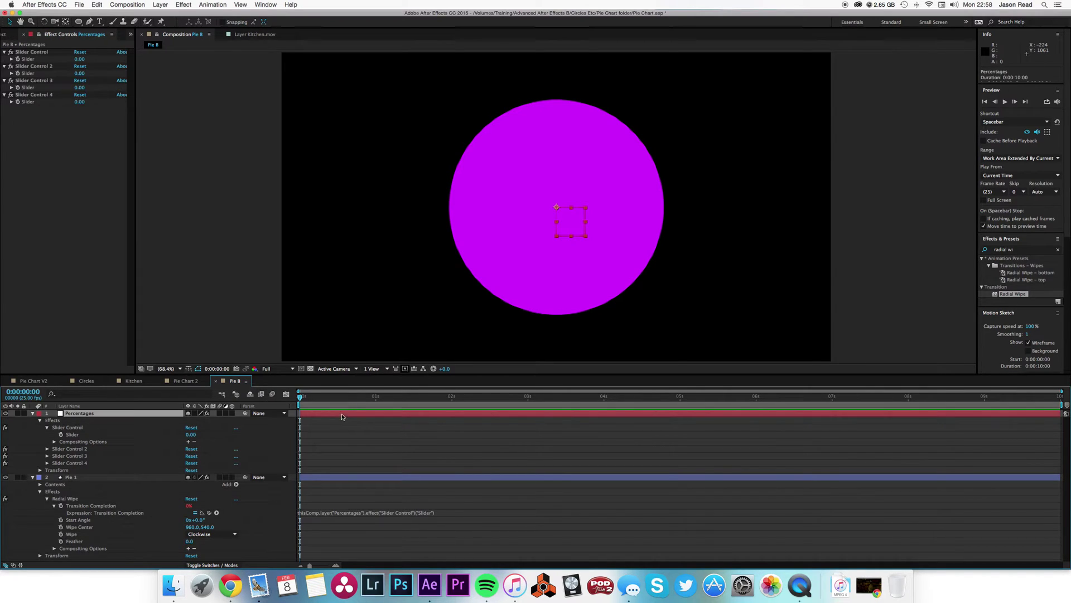
left_click_drag(87, 59, 92, 65)
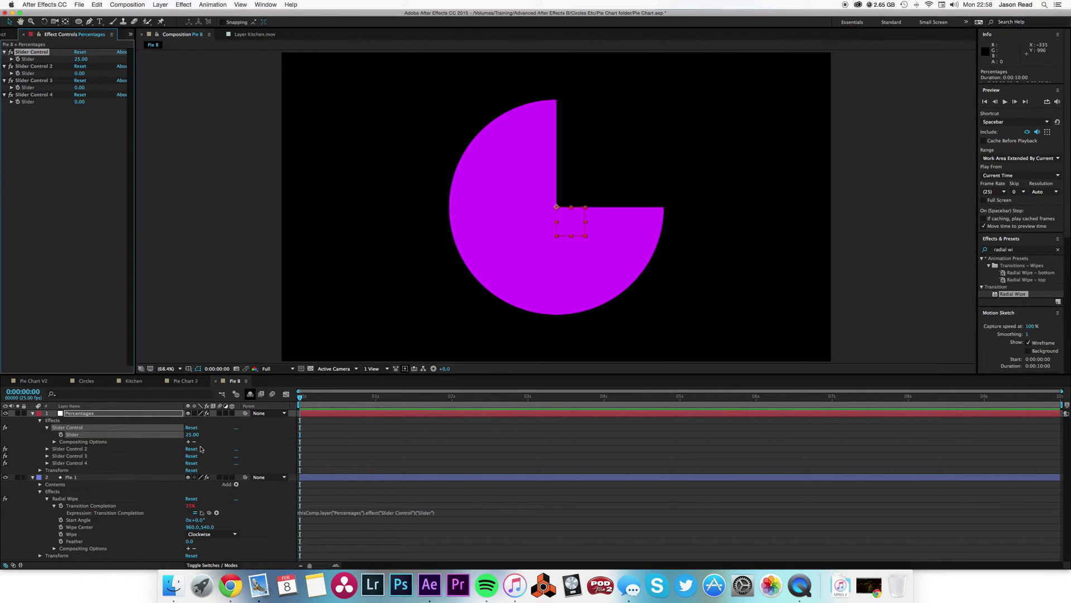
left_click(32, 413)
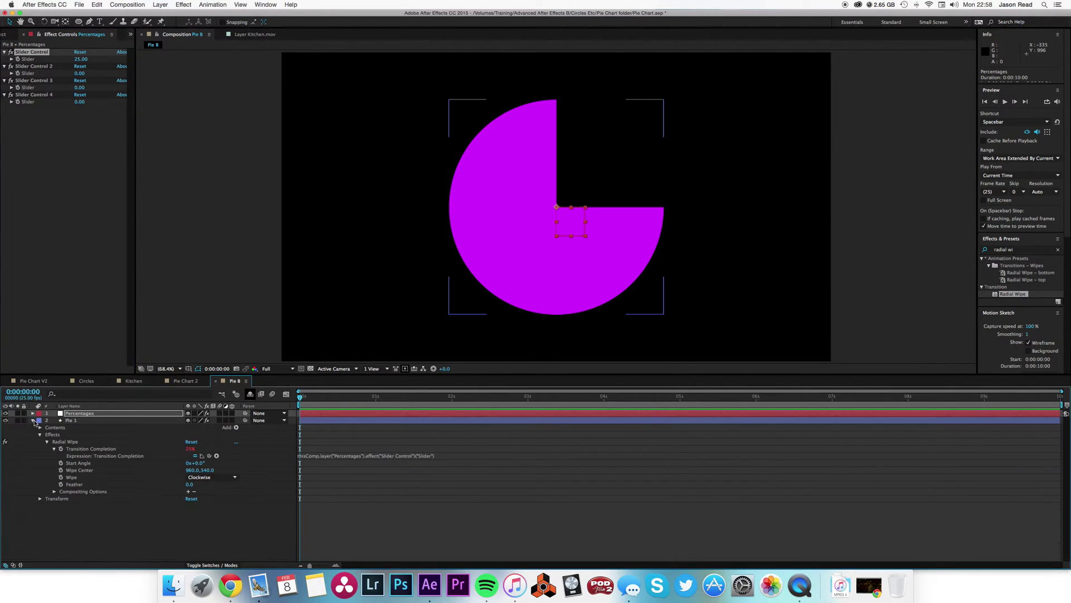
left_click(32, 421)
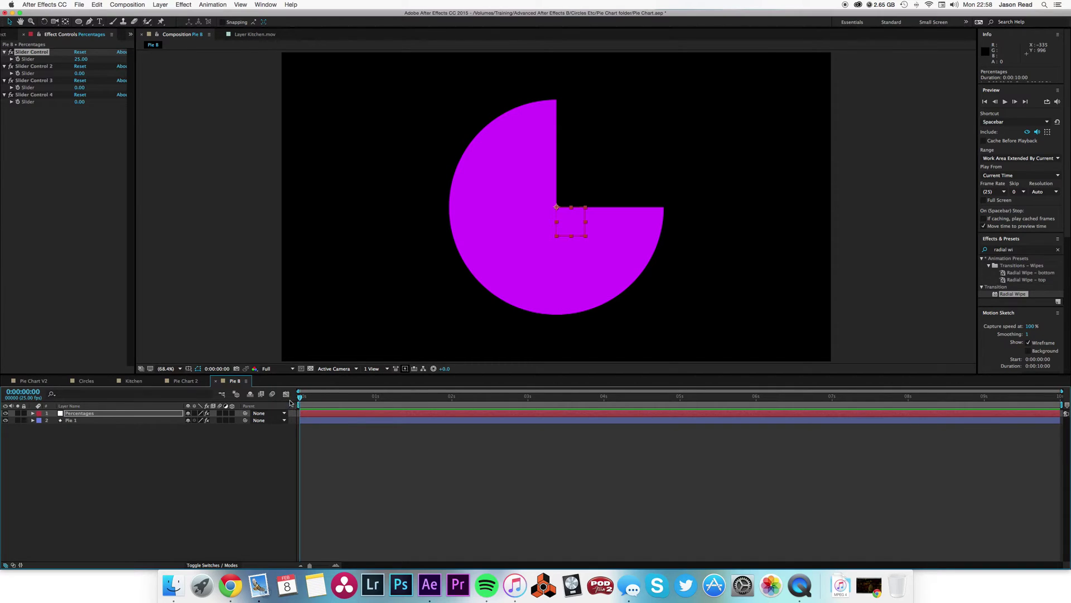
Step: Prefix Pie 1's Transition Completion expression with 100- so the slider value is subtracted from 100
left_click(315, 421)
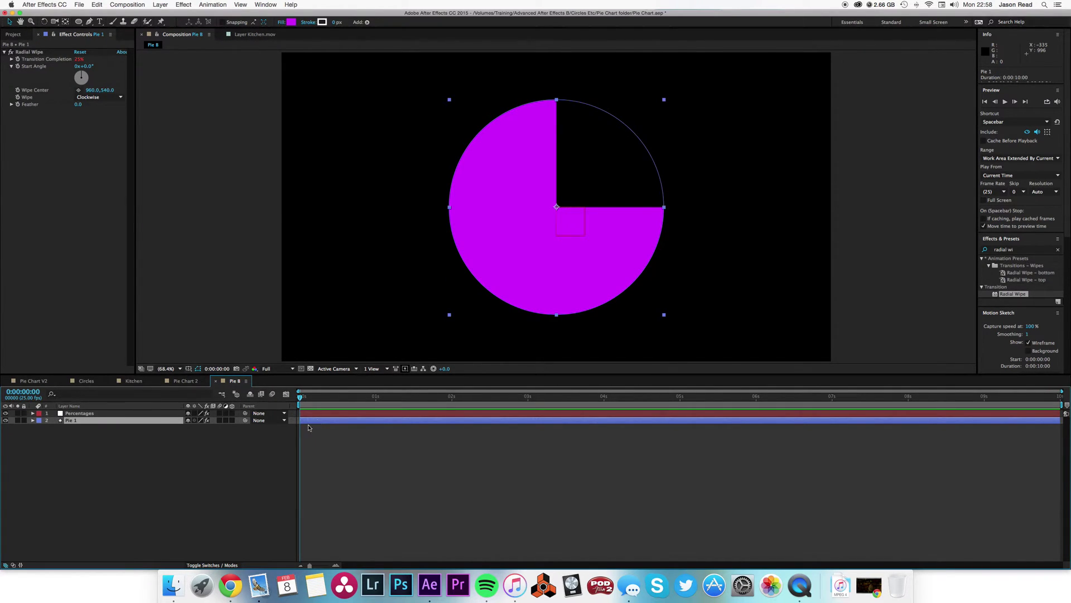
key("e")
key("e")
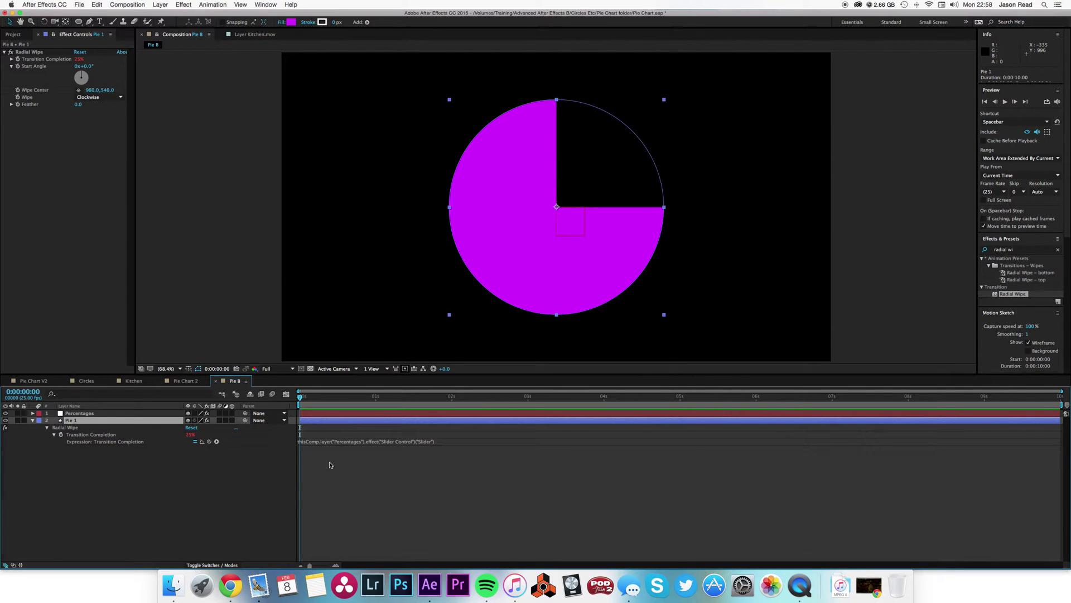
left_click(302, 442)
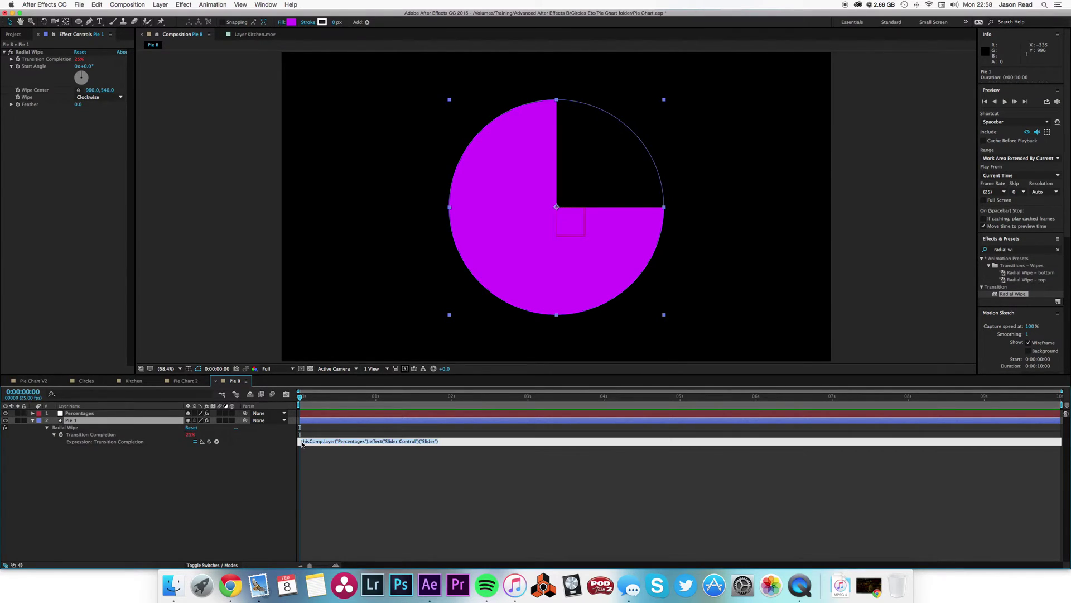
left_click(301, 441)
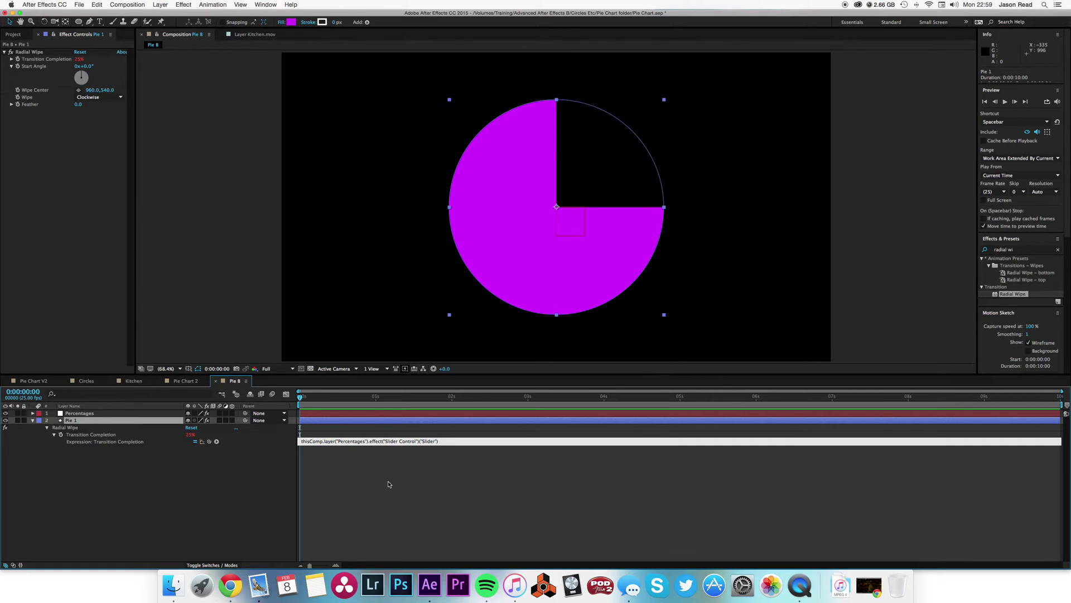
type("110")
key("BackSpace")
key("BackSpace")
type("00-")
left_click(437, 502)
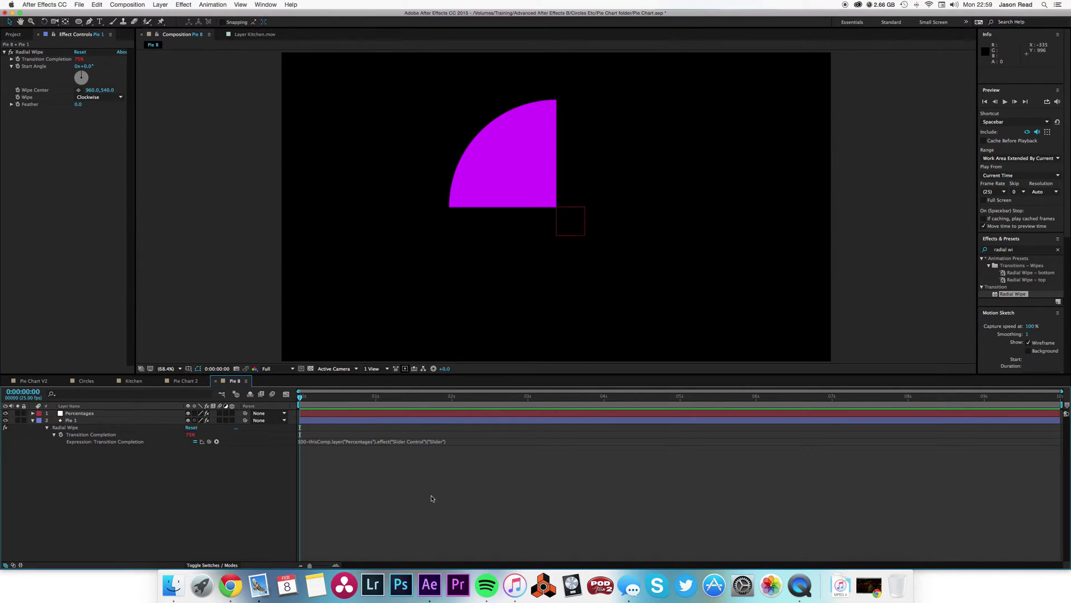
Step: Set the Wipe direction of Pie 1's Radial Wipe to Counterclockwise and collapse the layer's properties
left_click_drag(326, 399, 299, 399)
left_click(314, 421)
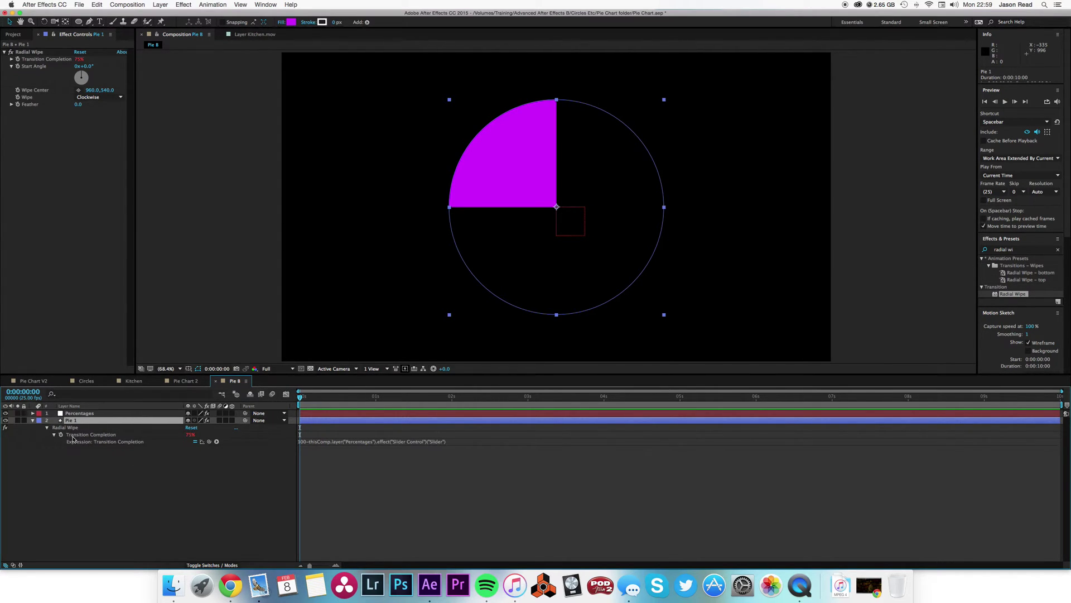
left_click(47, 427)
left_click(47, 427)
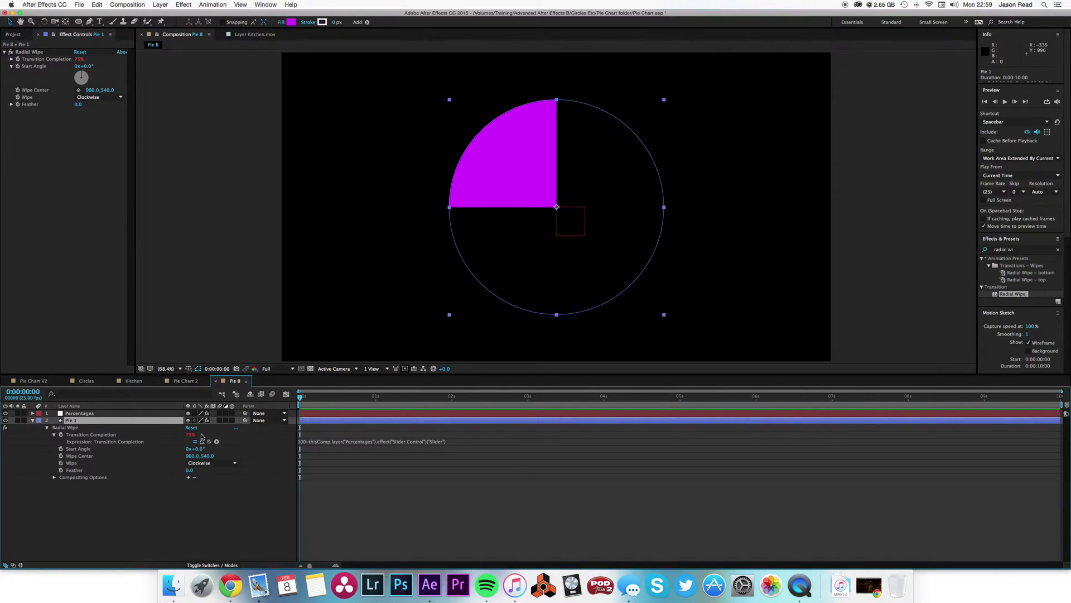
left_click(212, 463)
left_click(215, 470)
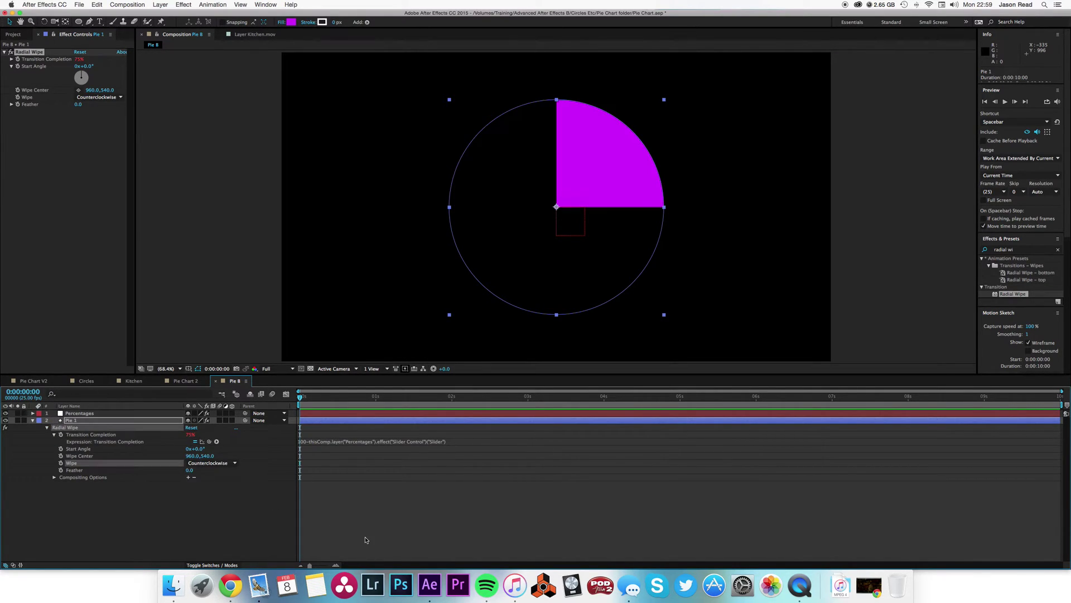
left_click(366, 539)
mouse_move(300, 396)
left_mouse_down()
mouse_move(357, 397)
mouse_move(290, 400)
left_mouse_up()
left_click(32, 422)
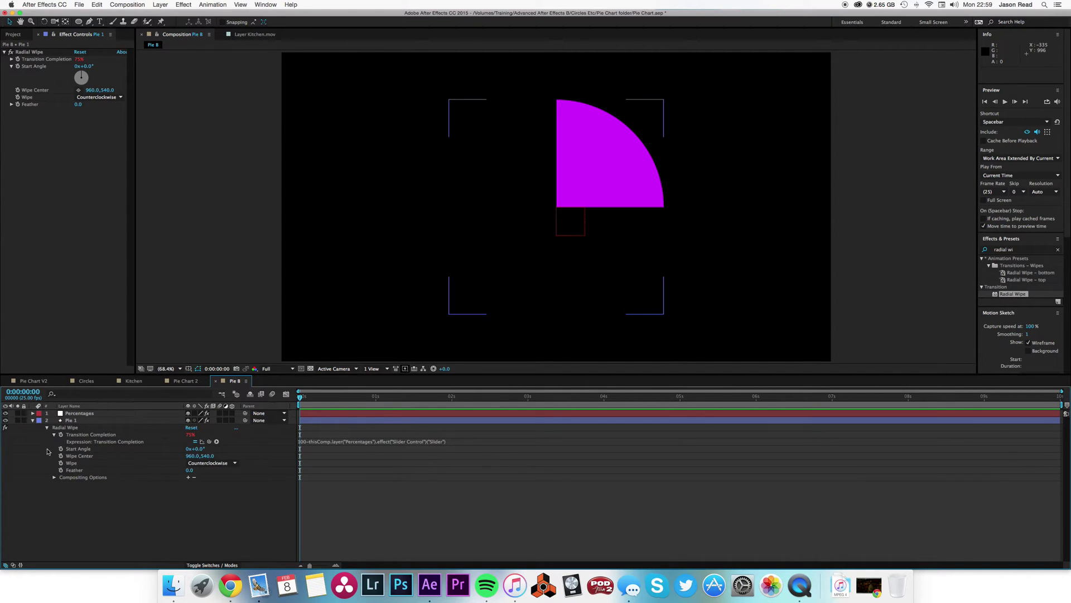
left_click(32, 421)
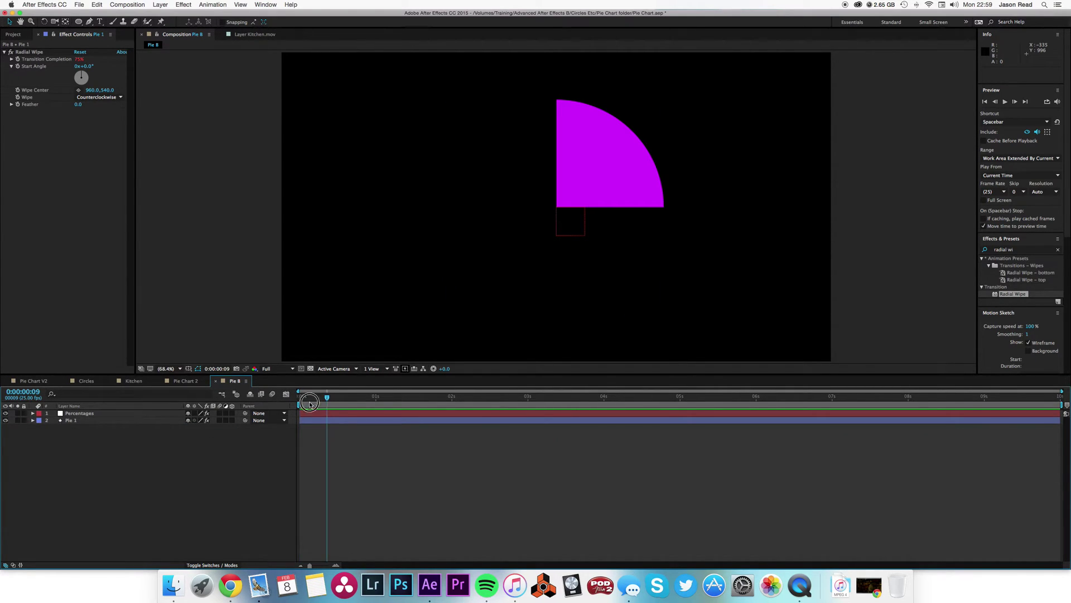
Step: Duplicate the Pie 1 layer and change the duplicate's fill colour to blue
left_click(311, 420)
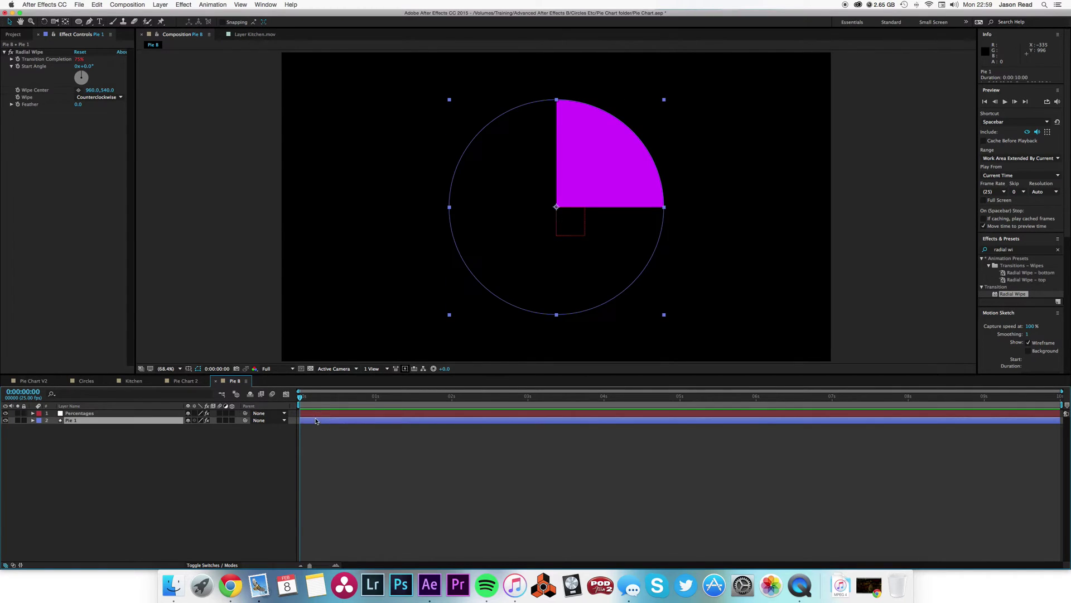
mouse_move(300, 396)
left_mouse_down()
mouse_move(319, 397)
mouse_move(300, 397)
left_mouse_up()
left_click(321, 451)
left_click(342, 420)
key("super+d")
left_click(291, 23)
left_click(327, 270)
left_click(393, 230)
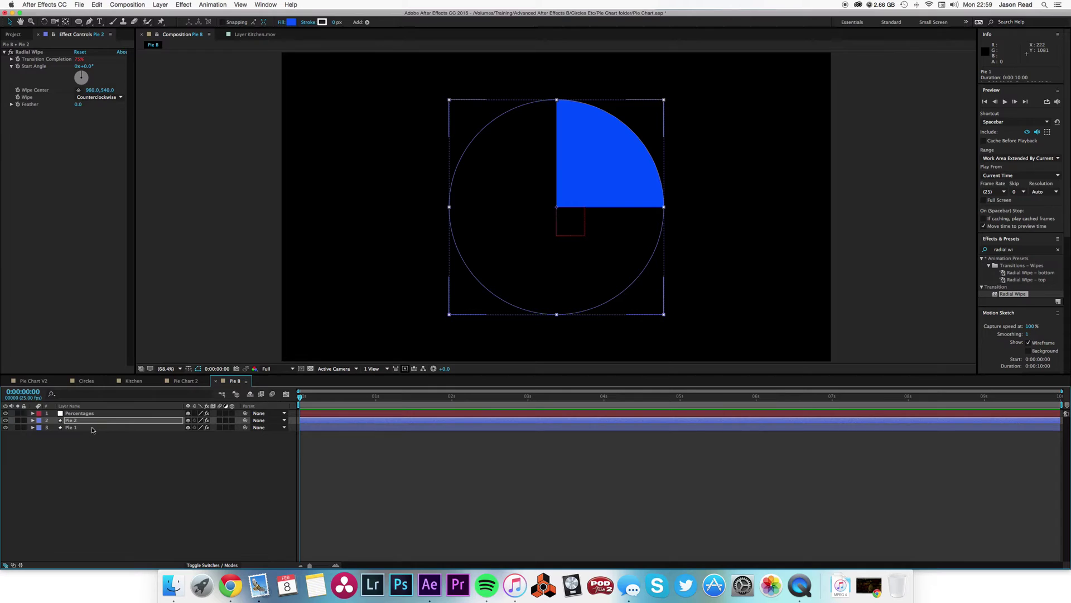
Step: Point Pie 2's Transition Completion expression to Slider Control 2 and set that slider on Percentages to 14
left_click(33, 421)
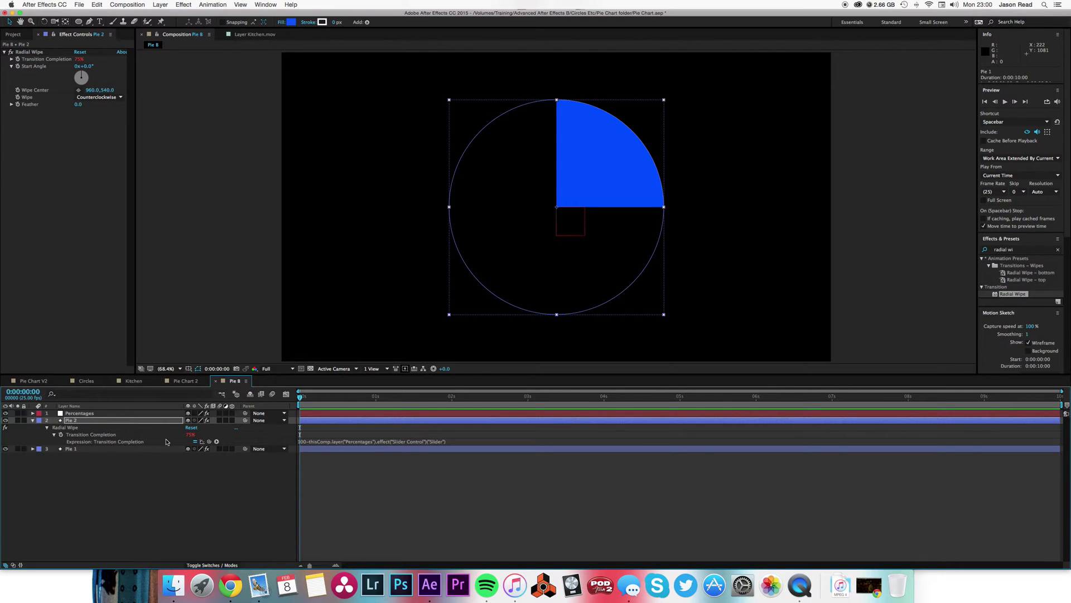
left_click(425, 442)
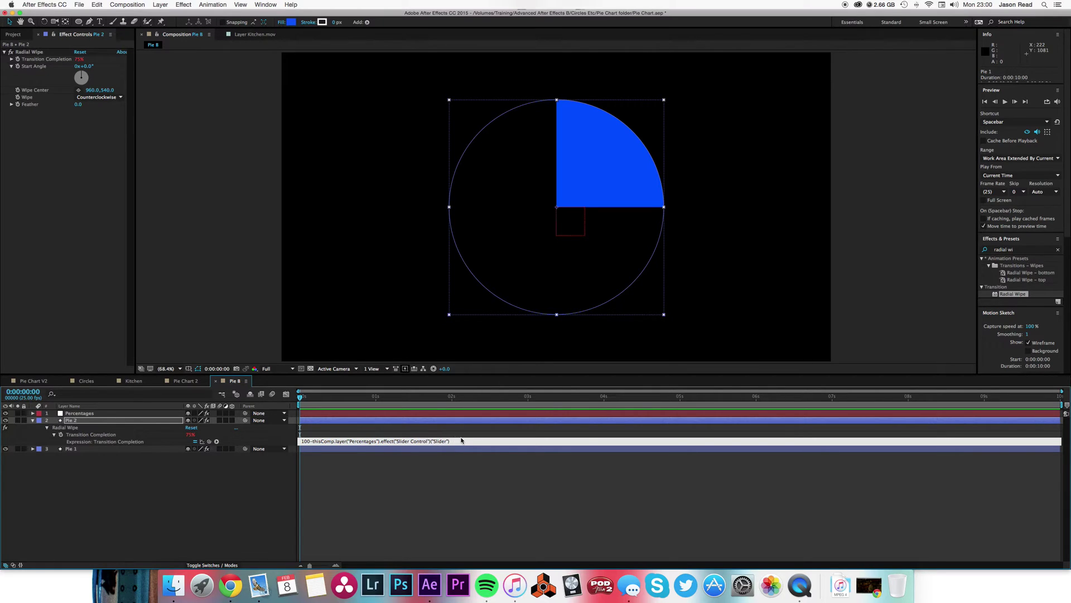
type("2")
left_click(465, 477)
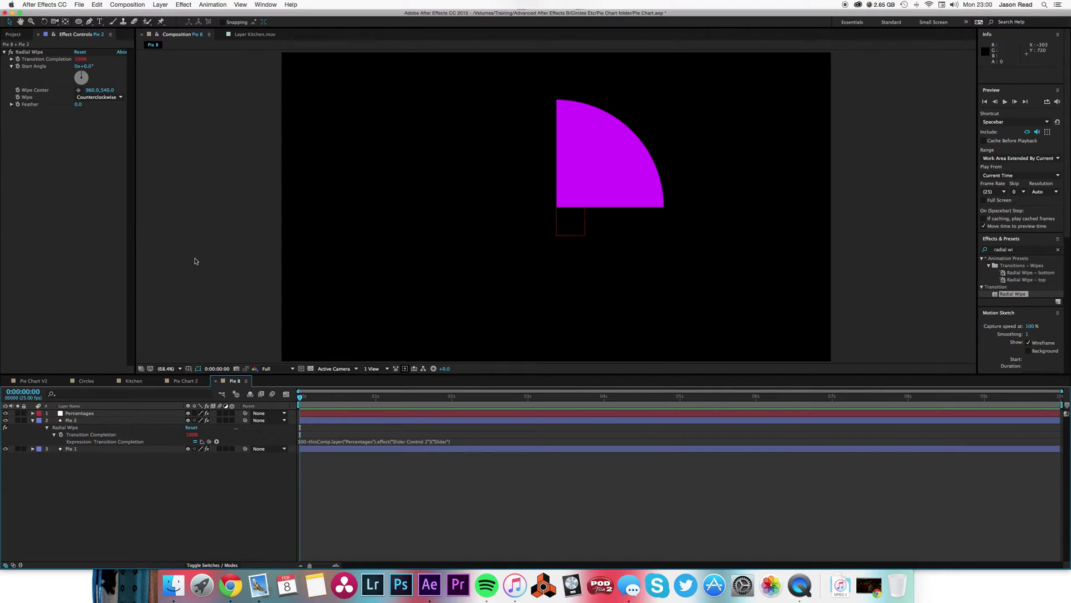
left_click(364, 416)
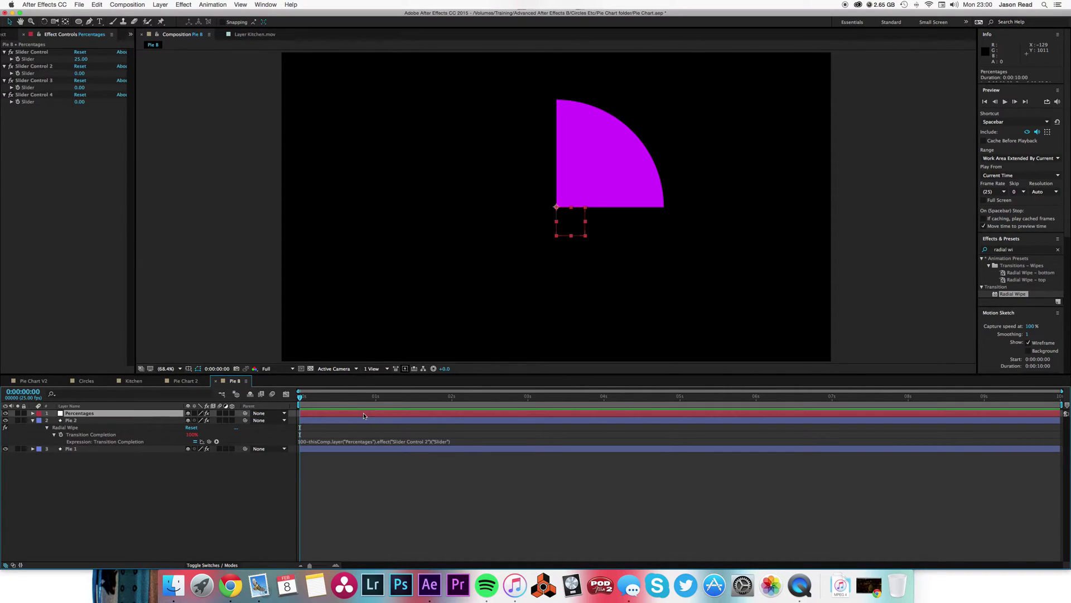
mouse_move(85, 74)
left_mouse_down()
mouse_move(95, 77)
mouse_move(86, 78)
left_mouse_up()
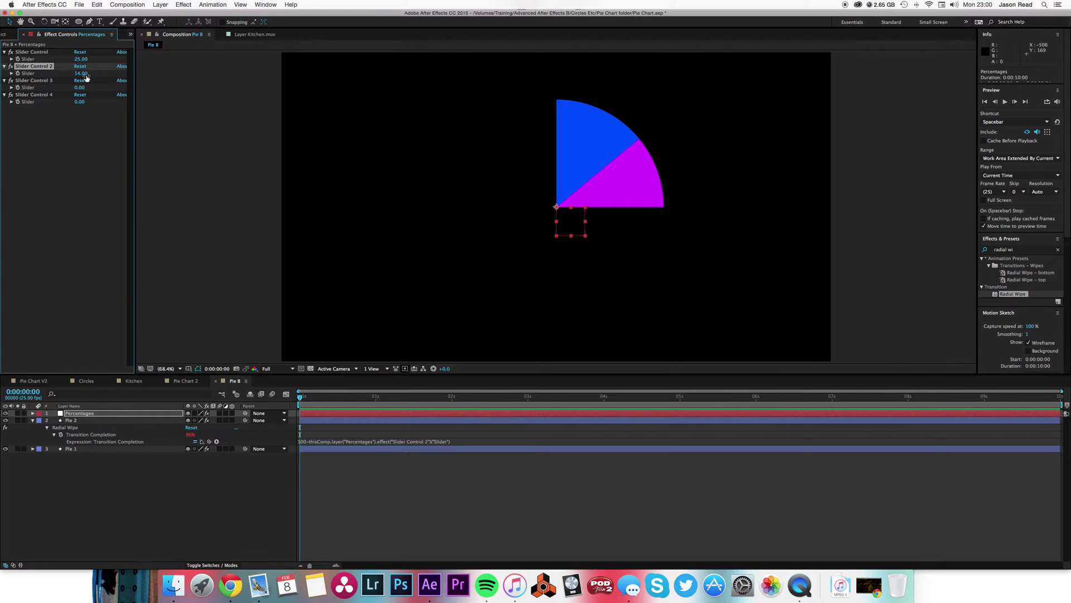
Step: Try a Start Angle of 89° on Pie 2's Radial Wipe and undo the change
left_click(47, 427)
left_click(47, 428)
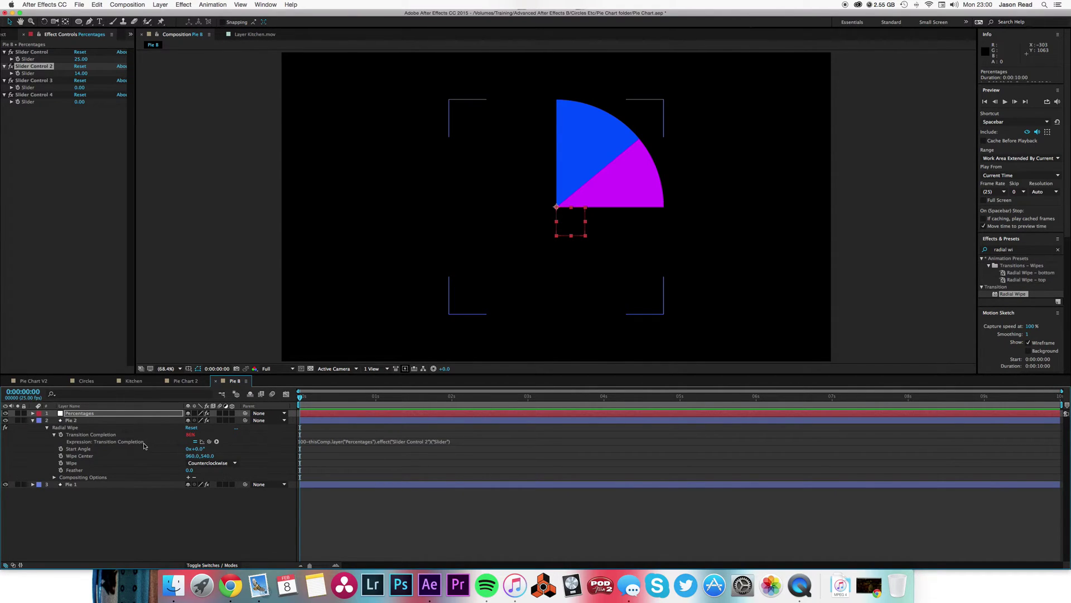
left_click_drag(203, 450, 239, 451)
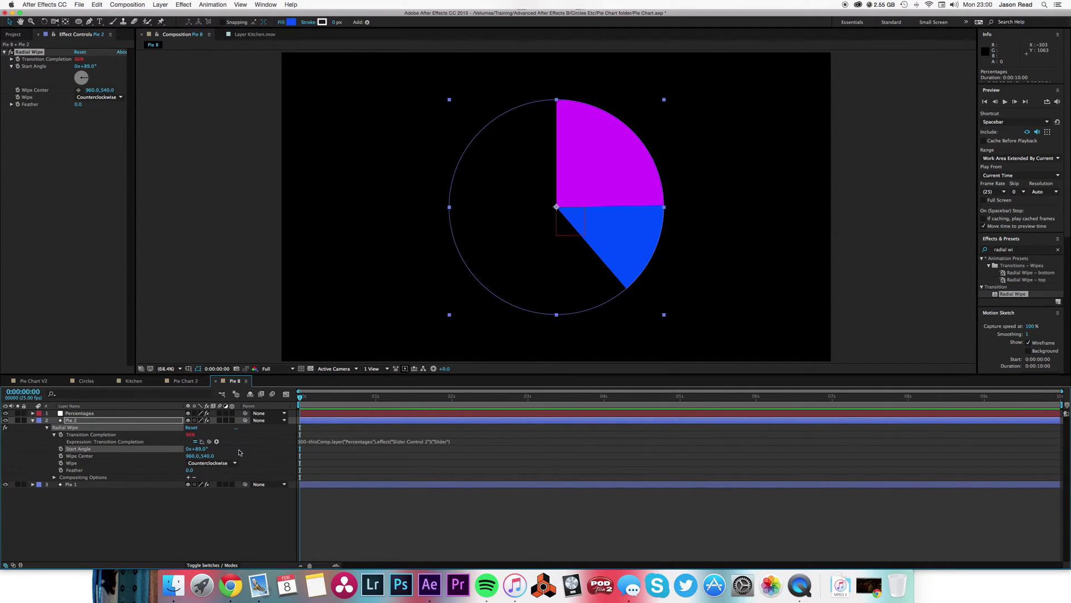
key("super+z")
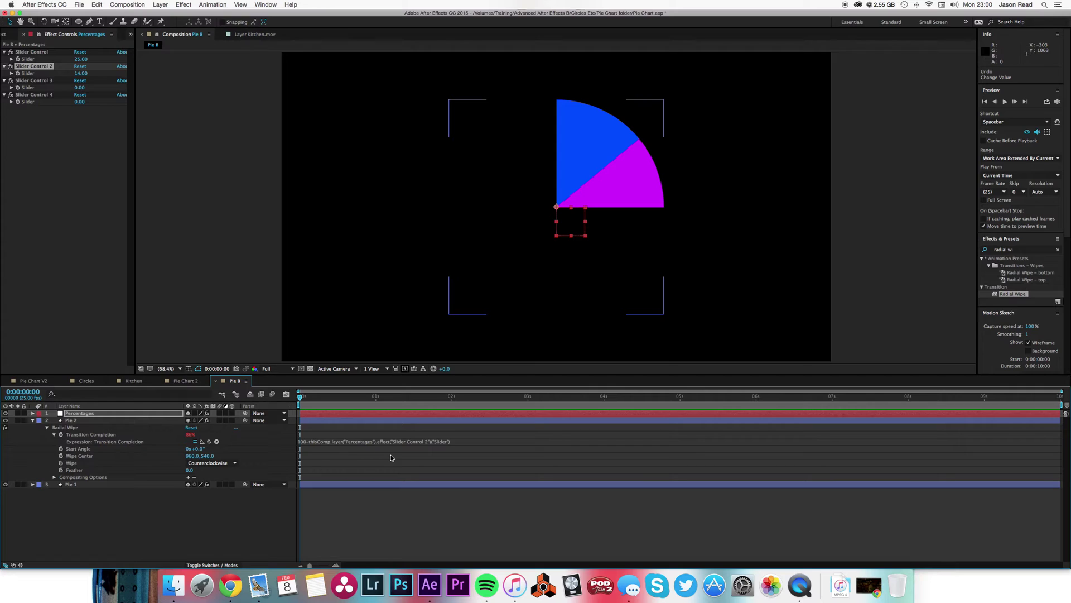
Step: Add an expression to Pie 2's Start Angle that defines tc as the Transition Completion of Pie 1's Radial Wipe
left_click_drag(335, 402, 290, 403)
key("grave")
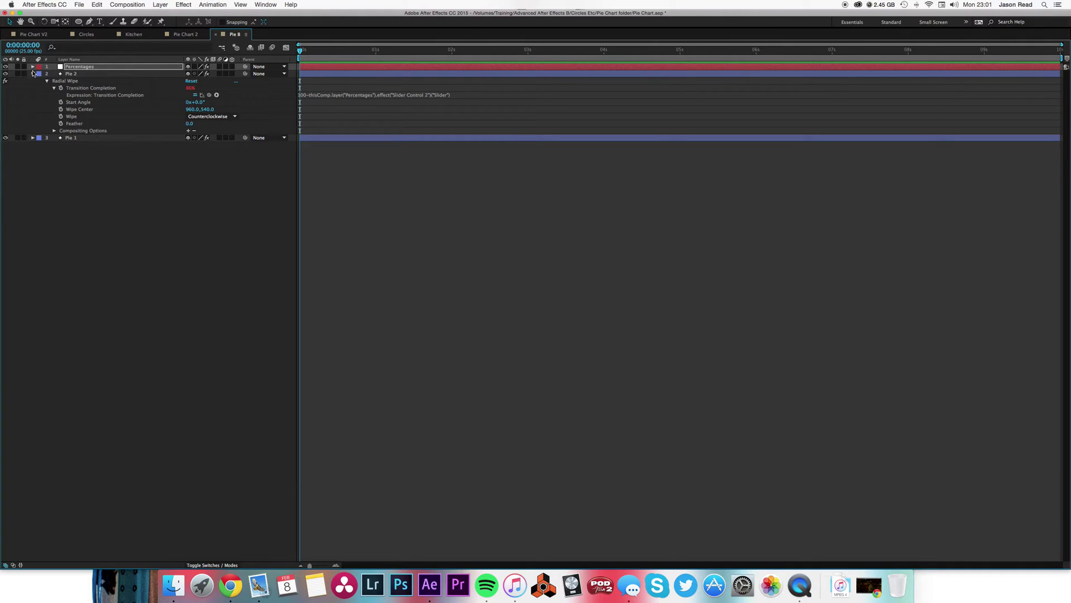
left_click(33, 137)
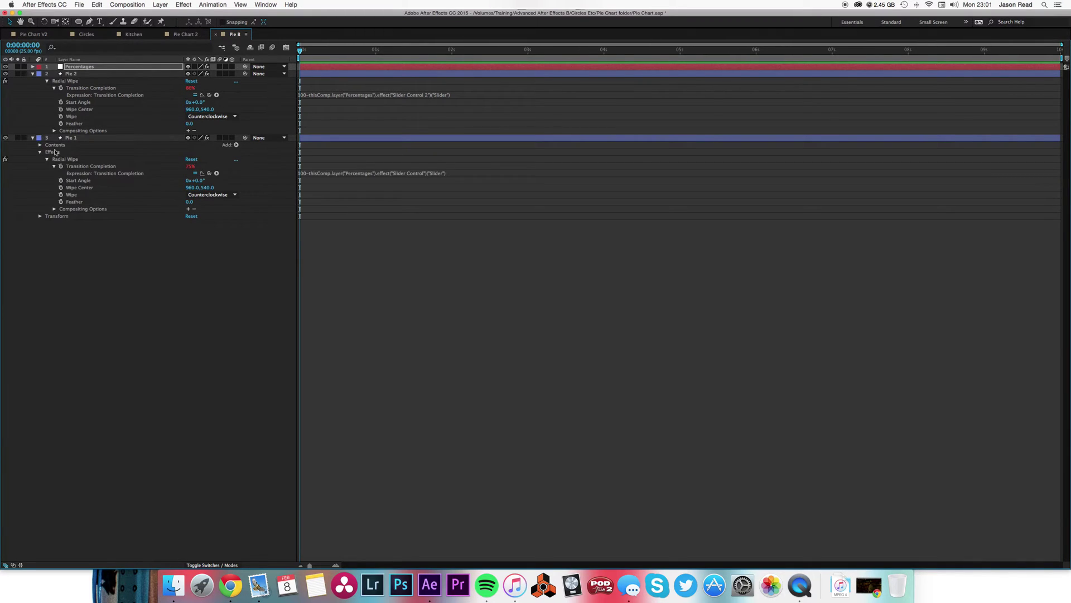
left_click(61, 103, "alt")
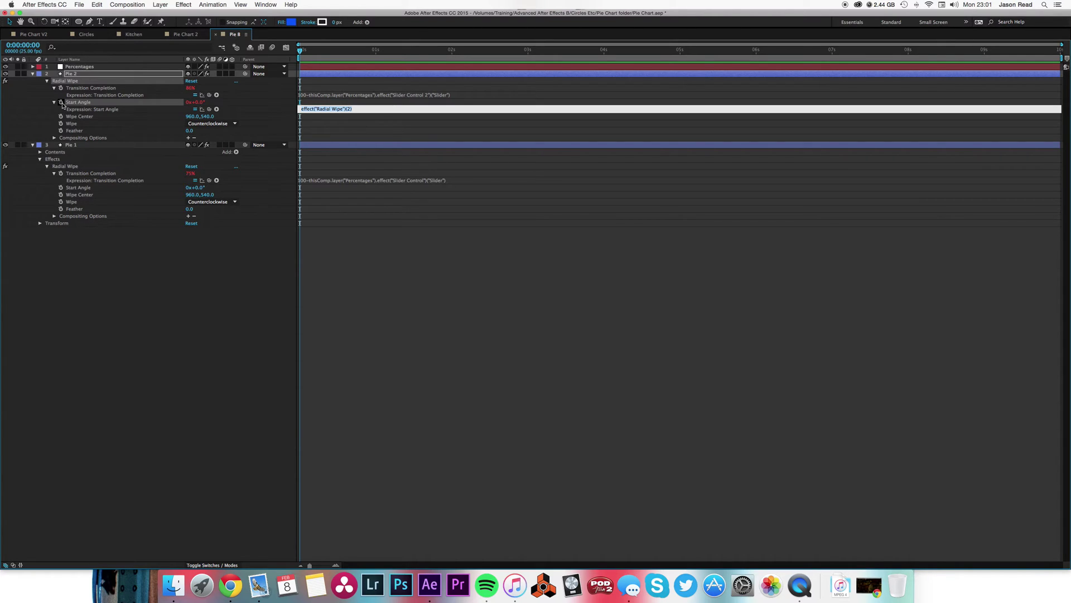
type("tc=")
left_click(209, 109)
left_click_drag(209, 108, 102, 176)
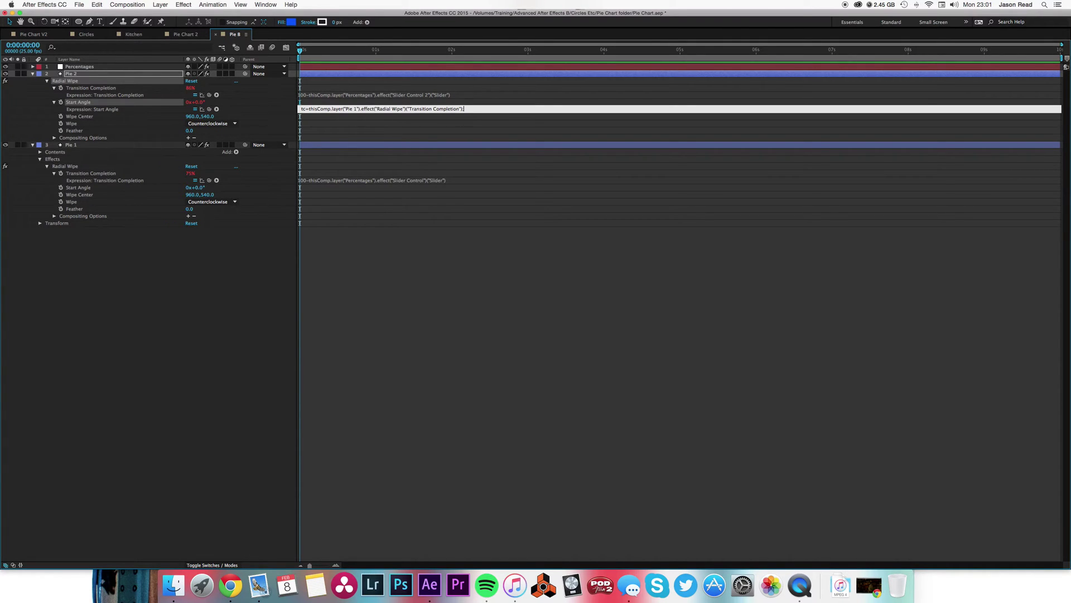
Step: Extend Pie 2's Start Angle expression by defining a as Pie 1's Start Angle and adding the closing line tc*36
key("Return")
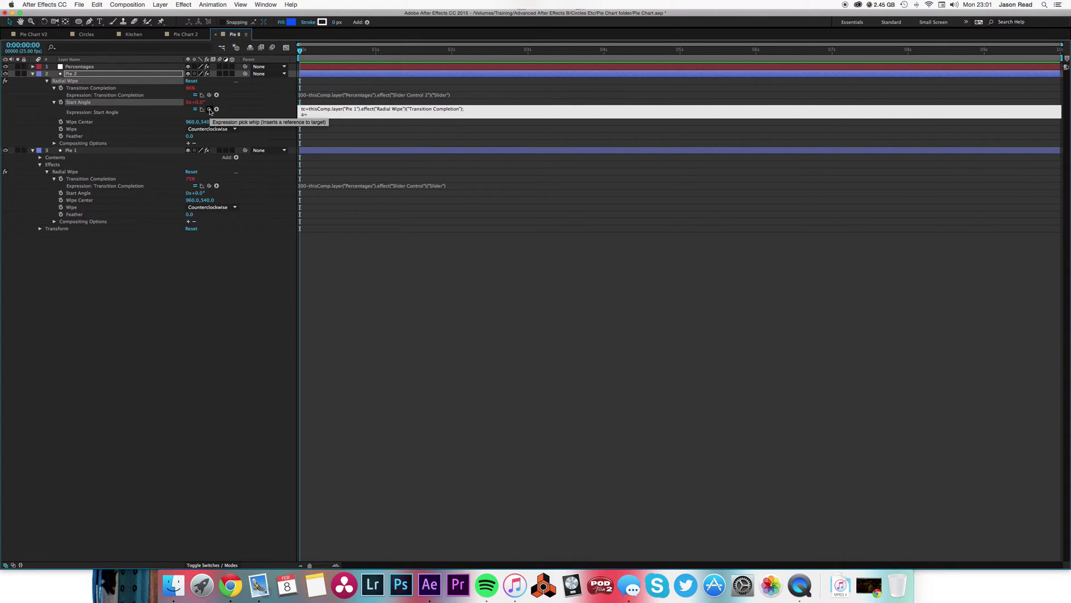
left_click_drag(210, 110, 79, 194)
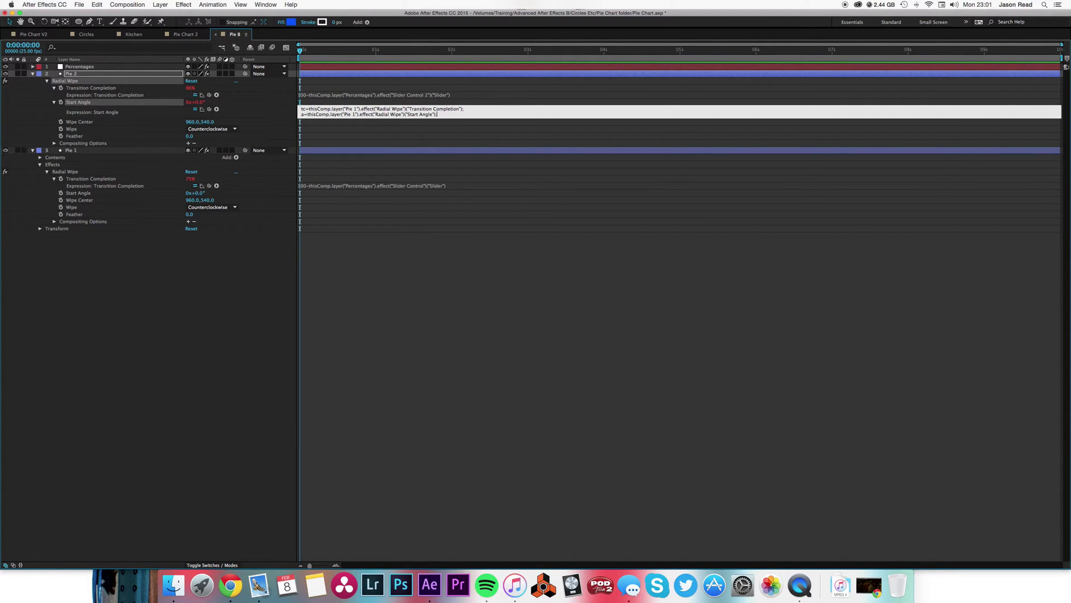
key("Return")
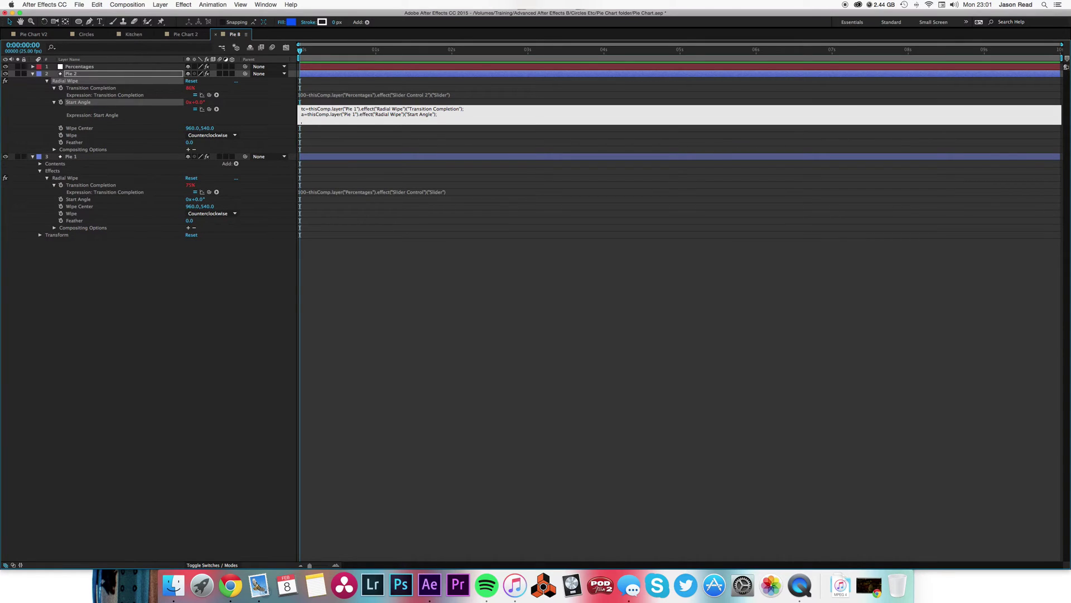
key("Return")
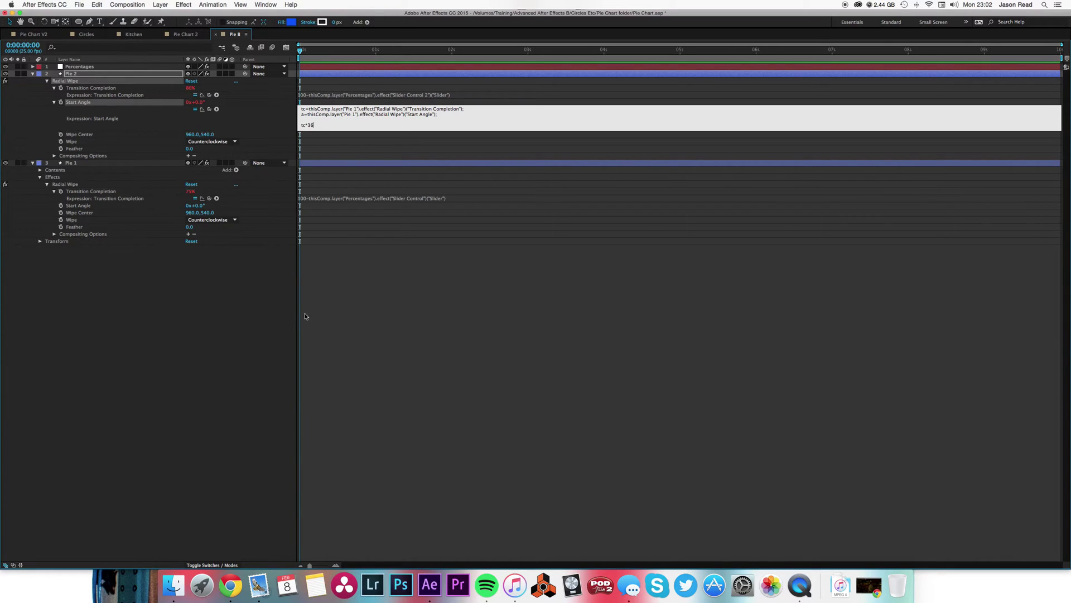
left_click(413, 341)
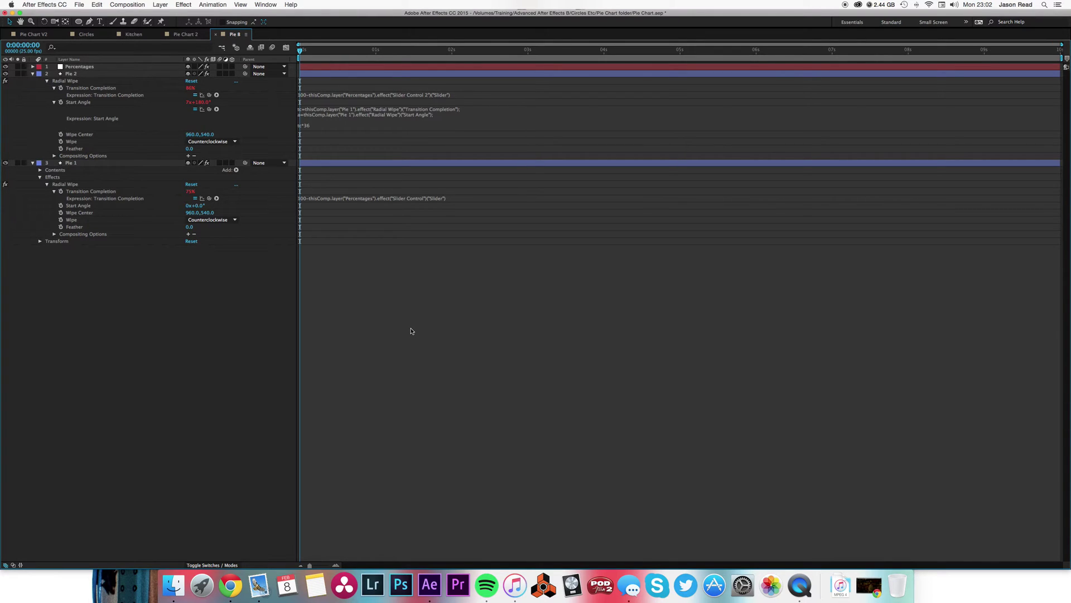
Step: Change the last line of Pie 2's Start Angle expression to tc*-3.6
key("grave")
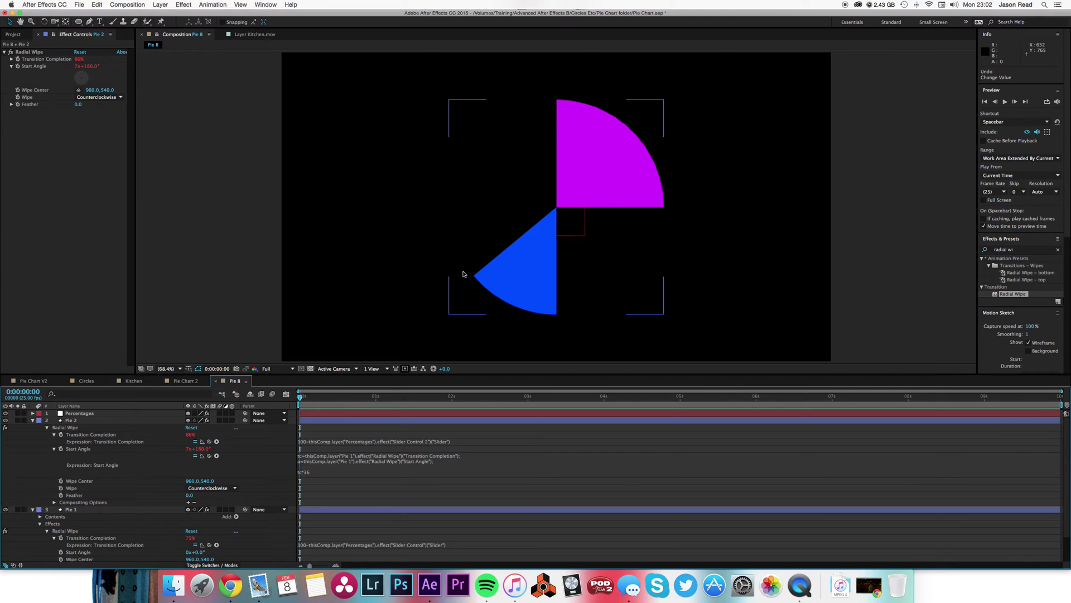
scroll(524, 486, "down", 2)
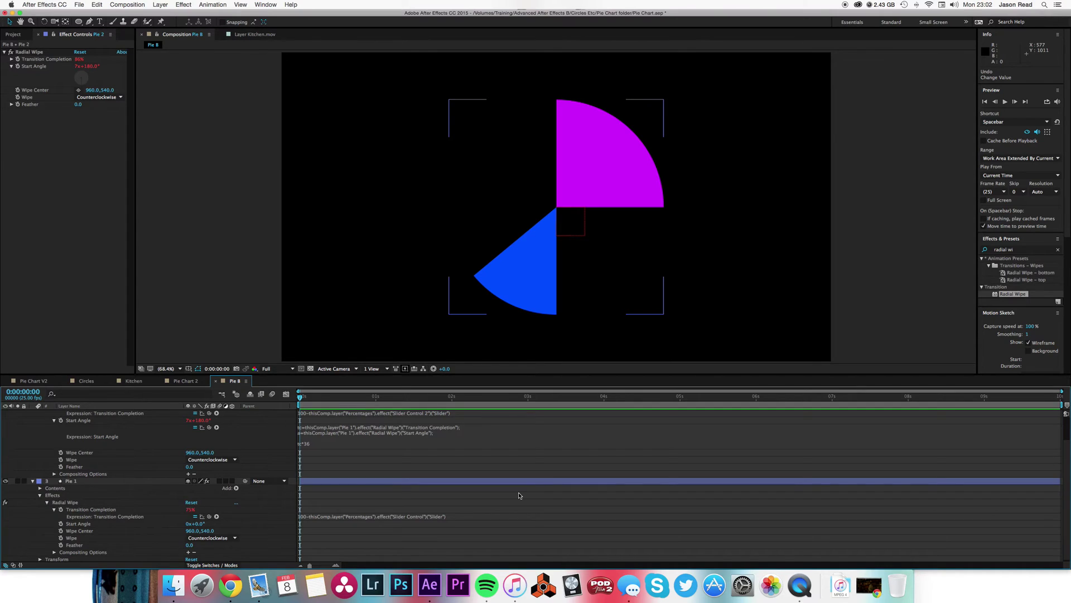
left_click(309, 445)
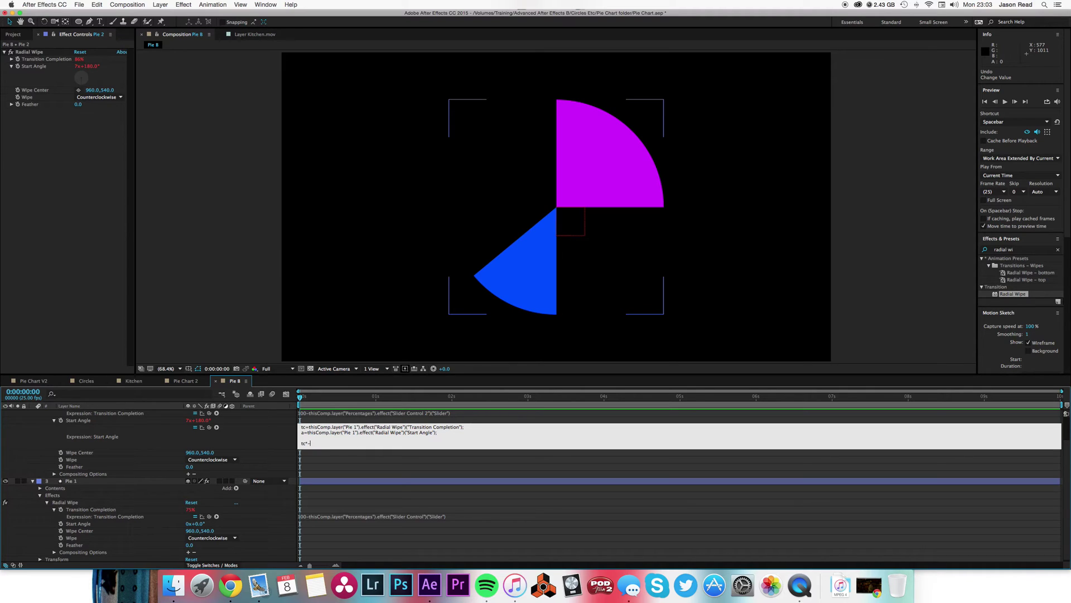
left_click(421, 471)
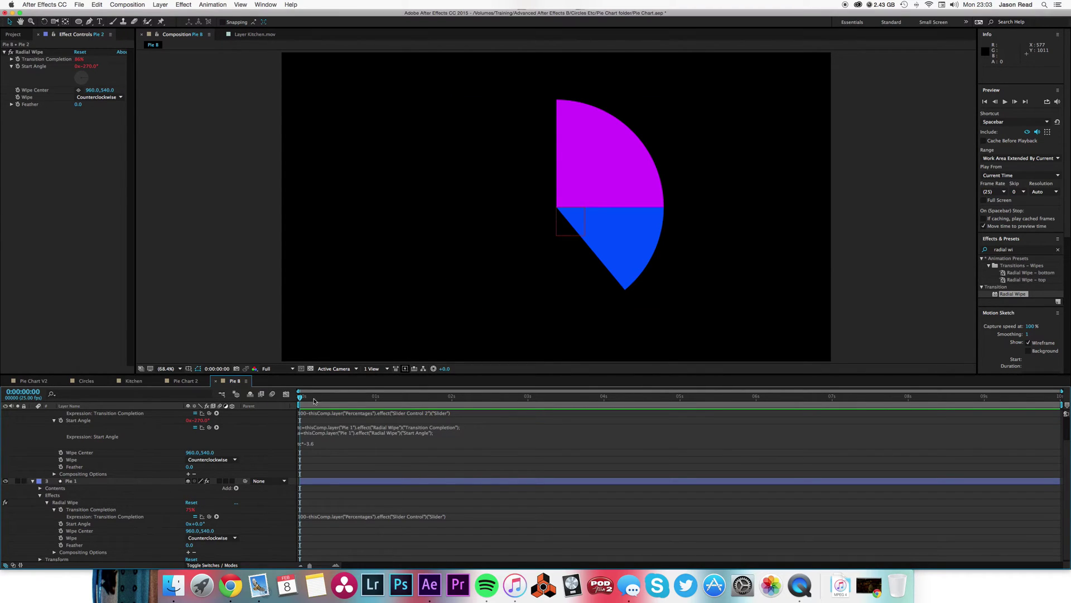
left_click_drag(299, 397, 294, 401)
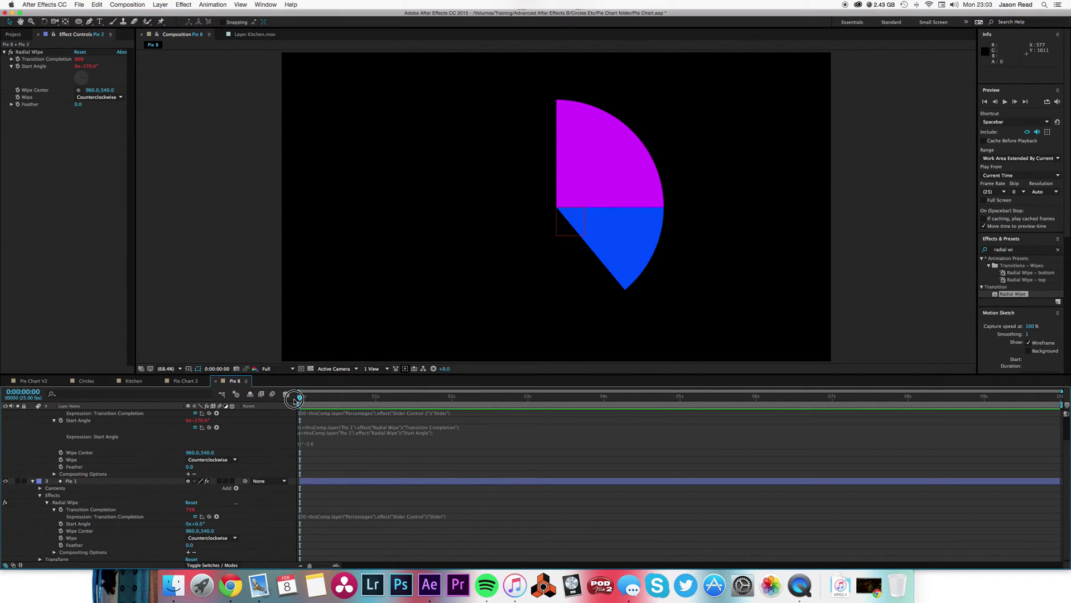
left_click(300, 397)
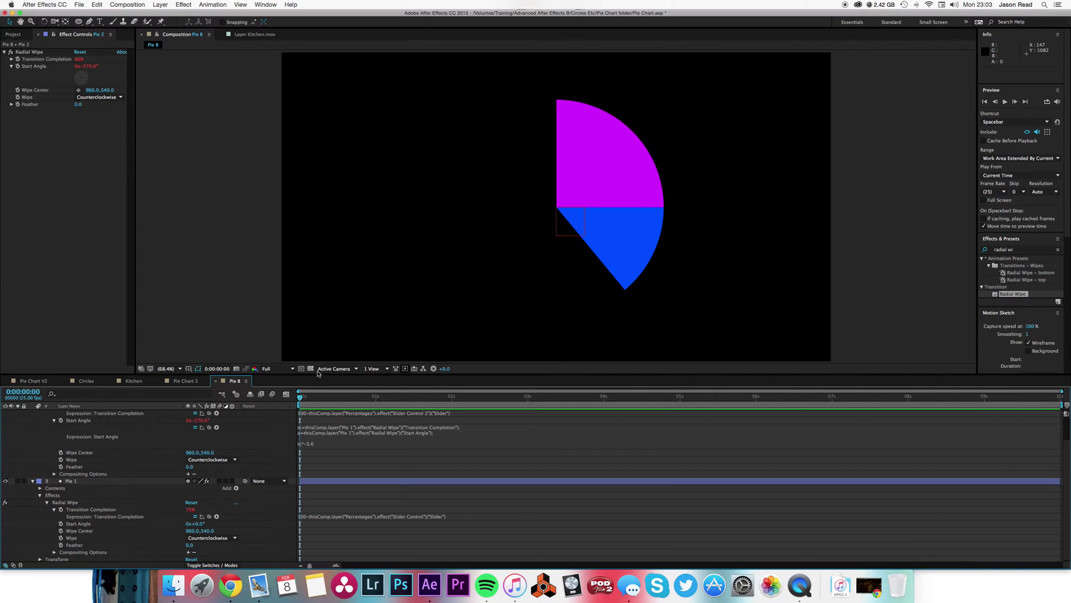
scroll(377, 463, "up", 2)
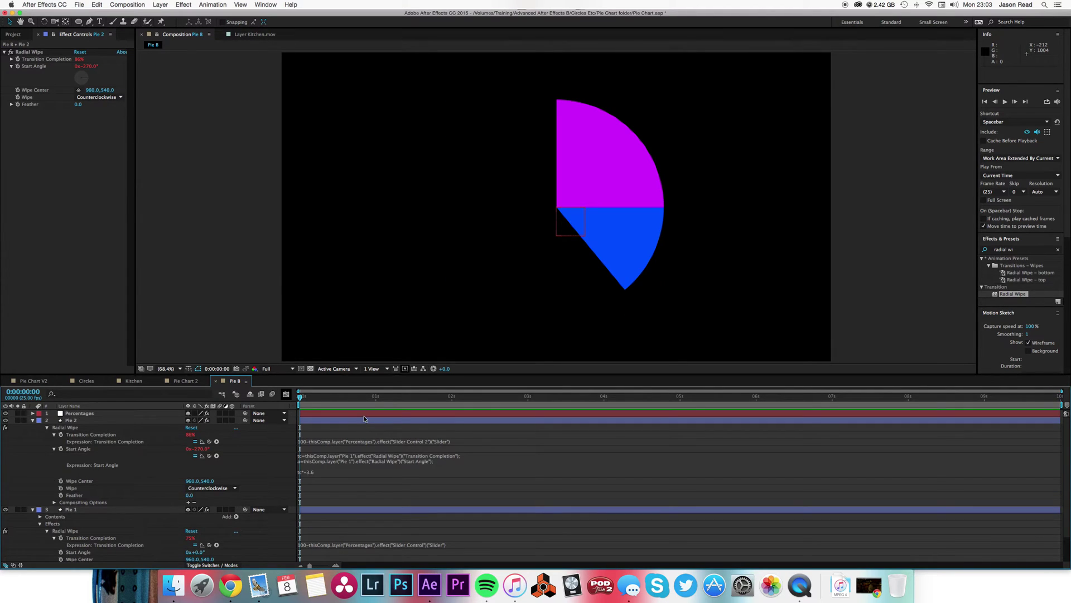
left_click(341, 474)
left_click(339, 474)
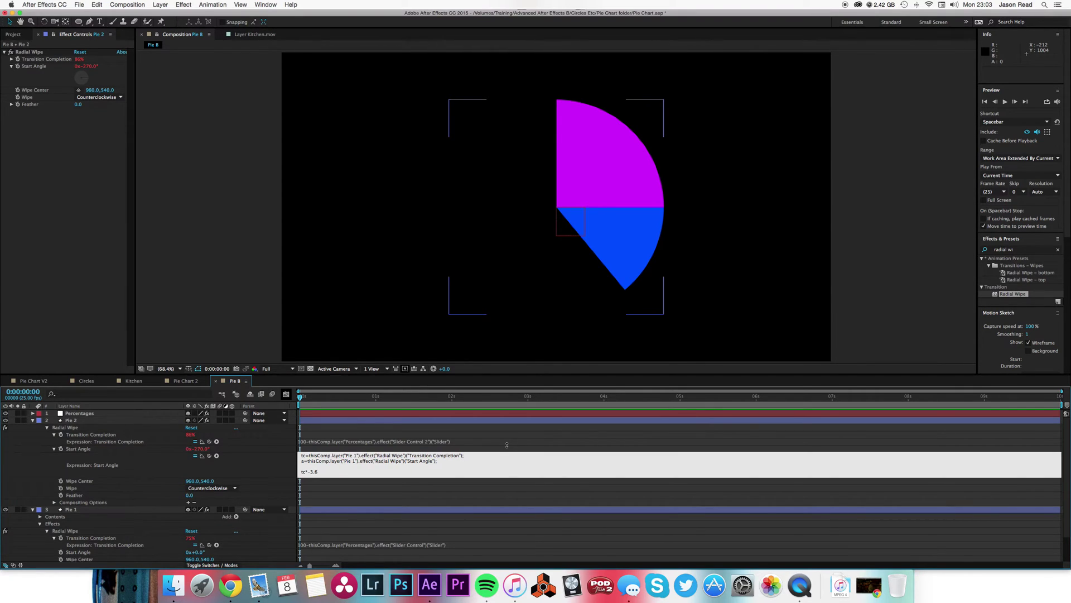
left_click(476, 490)
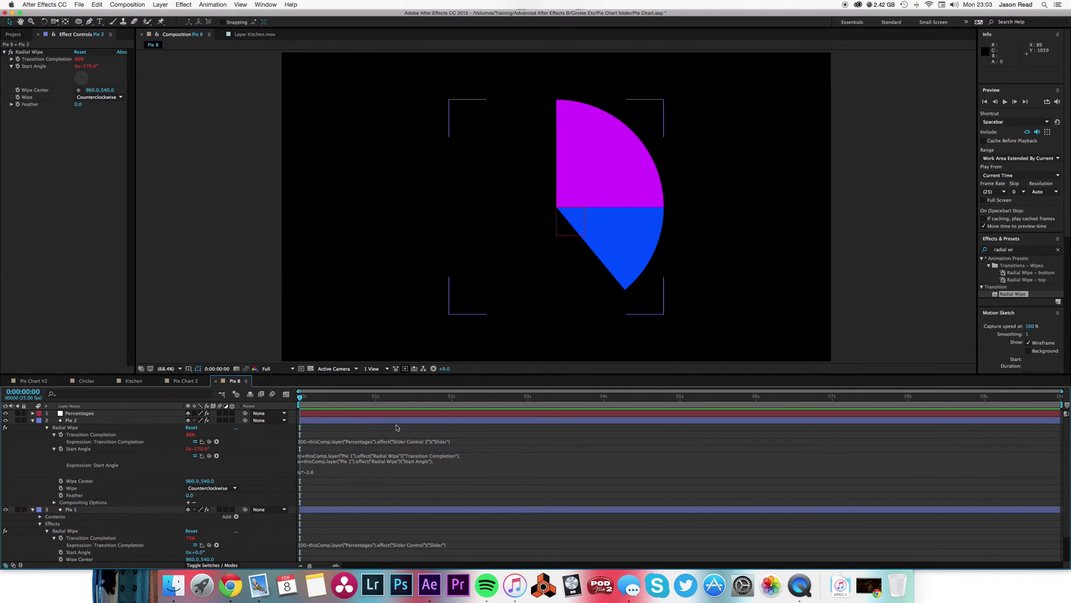
Step: Set the first Slider Control on the Percentages layer to 21
left_click(79, 413)
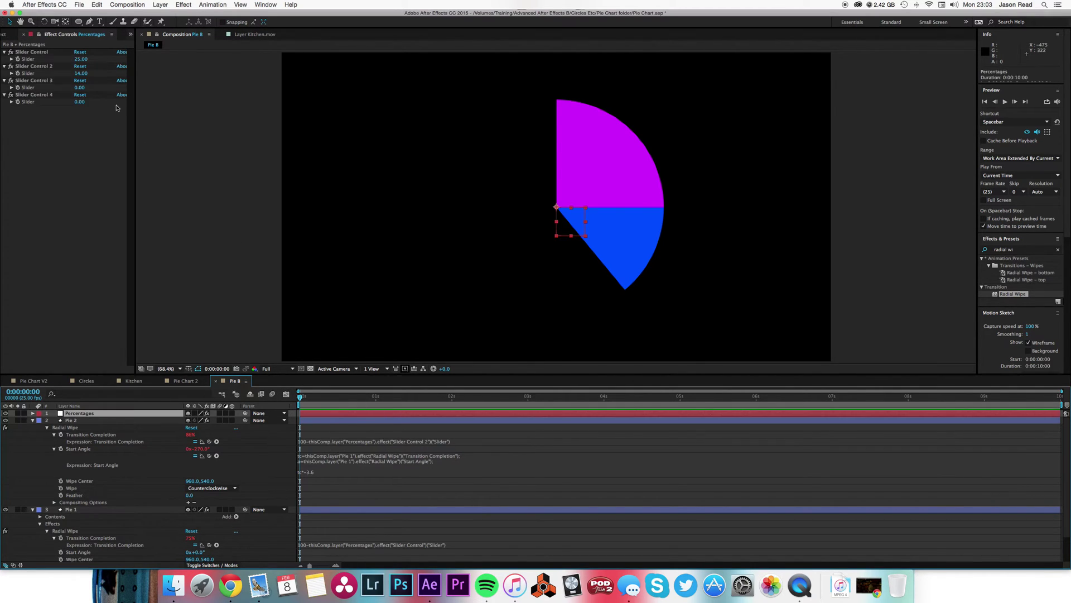
mouse_move(80, 60)
left_mouse_down()
mouse_move(71, 65)
mouse_move(83, 66)
left_mouse_up()
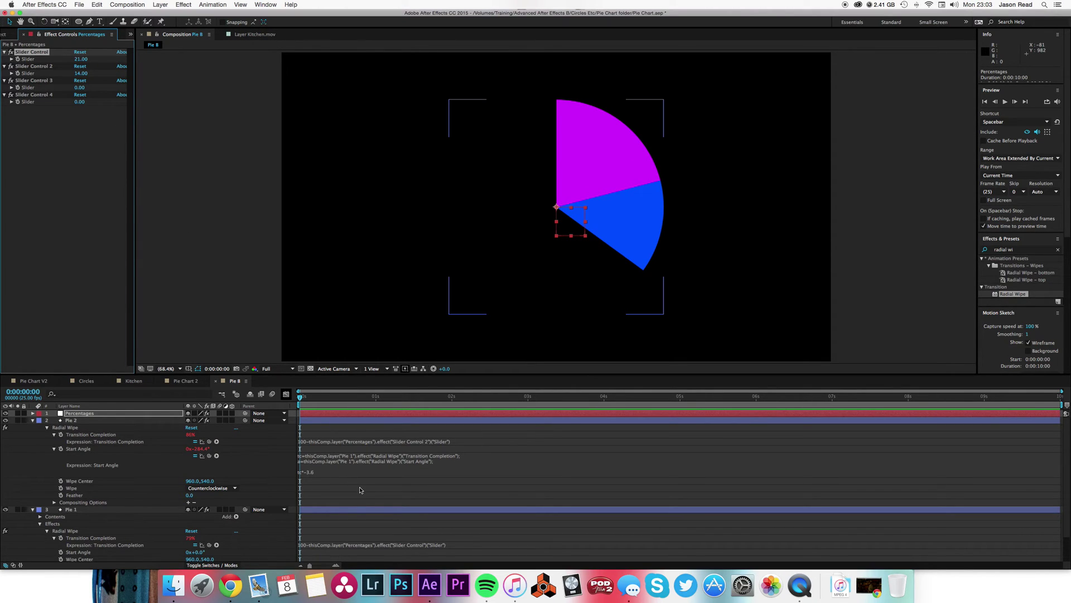
Step: Append +a to the last line of Pie 2's Start Angle expression so it reads tc*-3.6+a
left_click(334, 474)
left_click(338, 473)
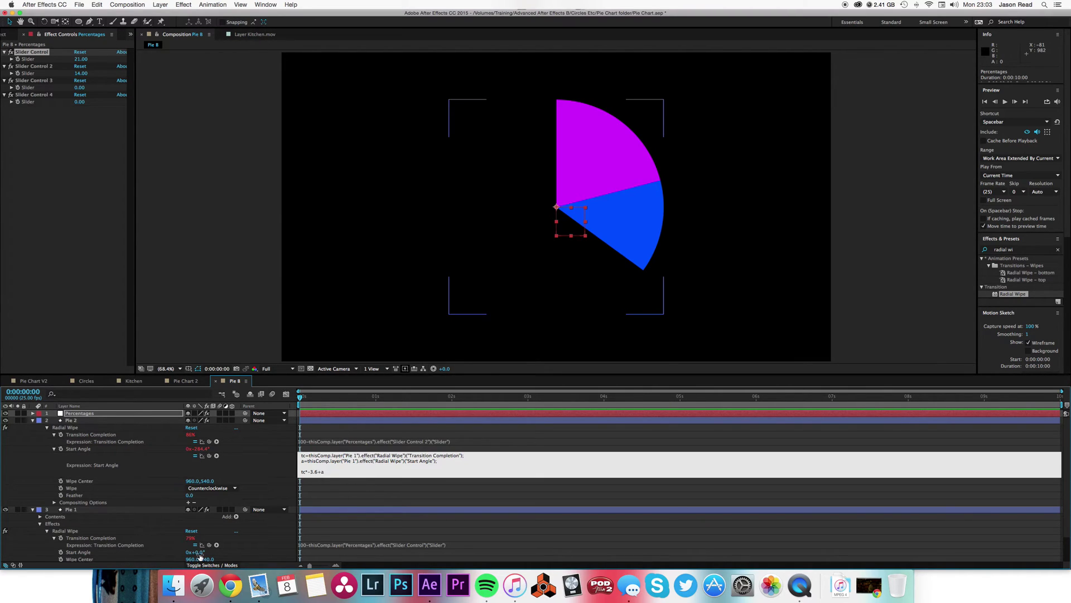
left_click(416, 525)
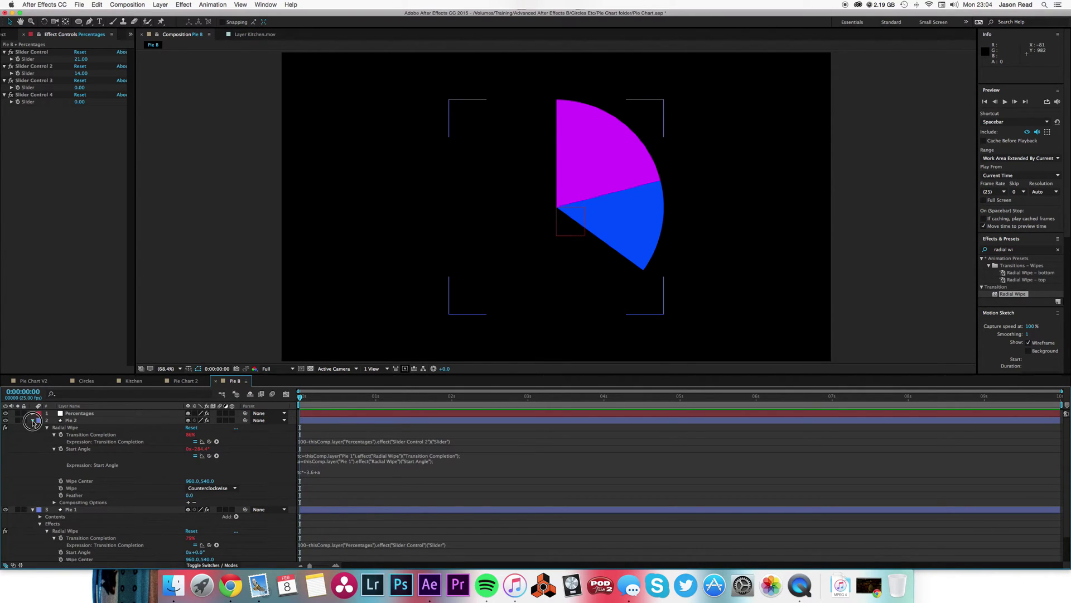
Step: Collapse both pie layers, reveal Pie 2's expressions and replace "Pie 1" with index+1 in the tc line of its Start Angle expression
left_click(33, 422)
left_click(32, 427)
left_click(72, 420)
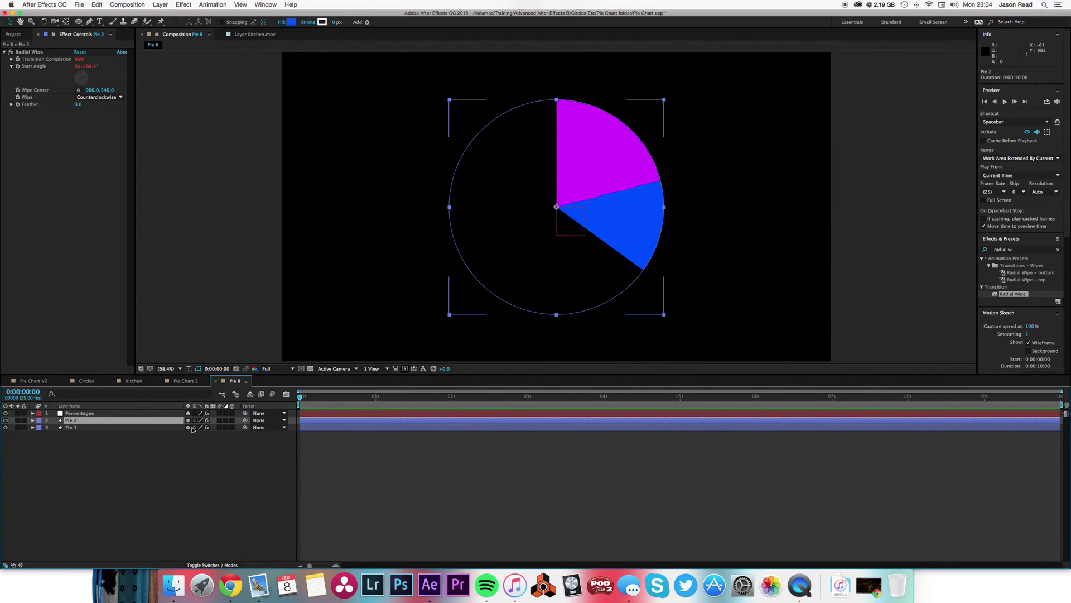
key("e")
key("e")
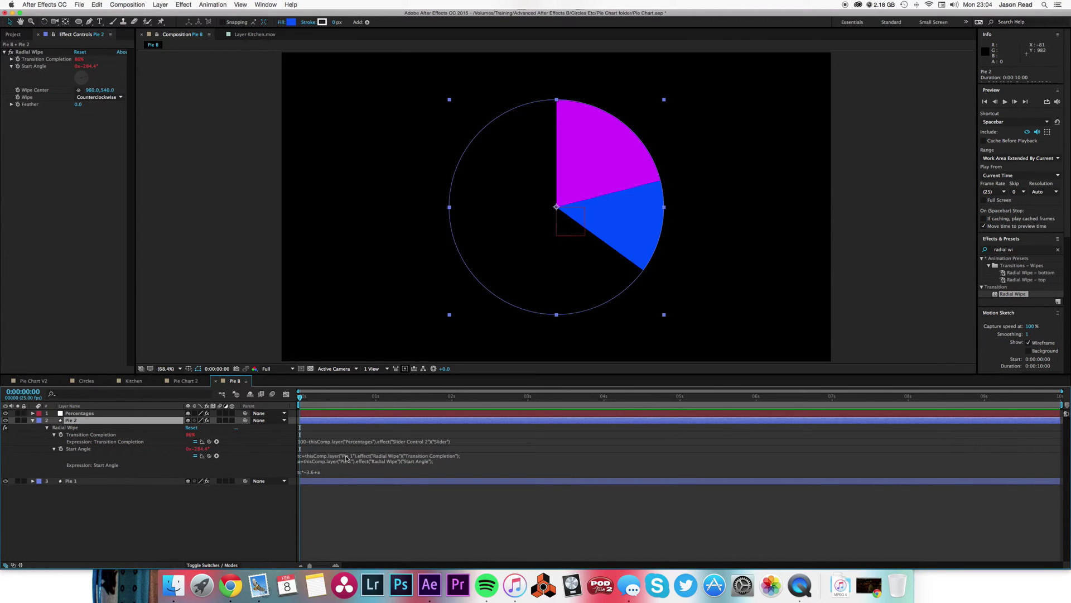
left_click(346, 457)
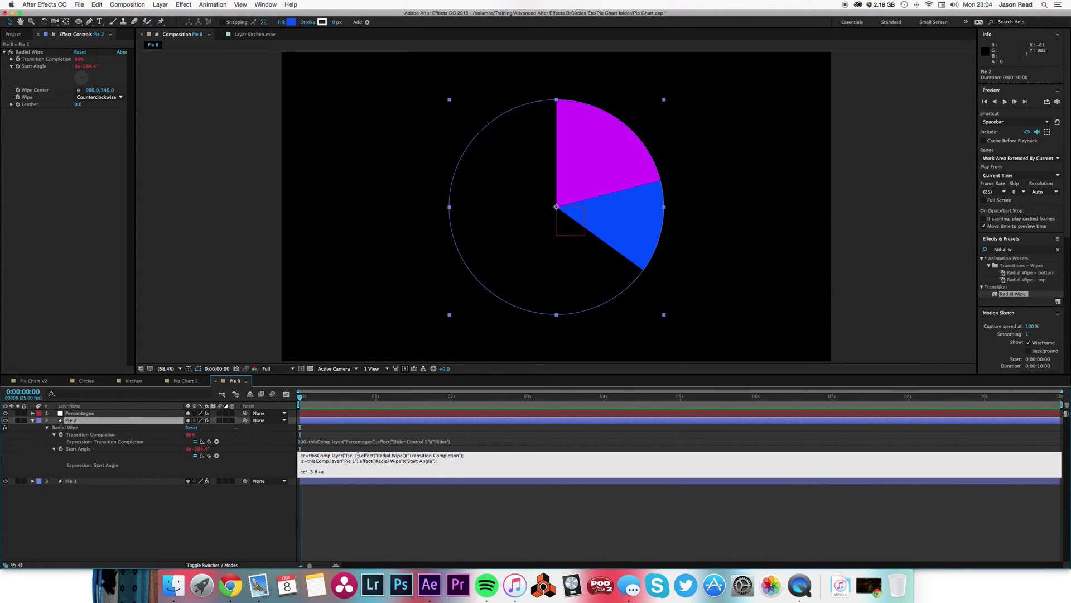
left_click_drag(346, 456, 355, 455)
key("BackSpace")
type("index+1")
left_click(356, 532)
Step: Replace "Pie 1" with index+1 in the a line of Pie 2's Start Angle expression
left_click(351, 455)
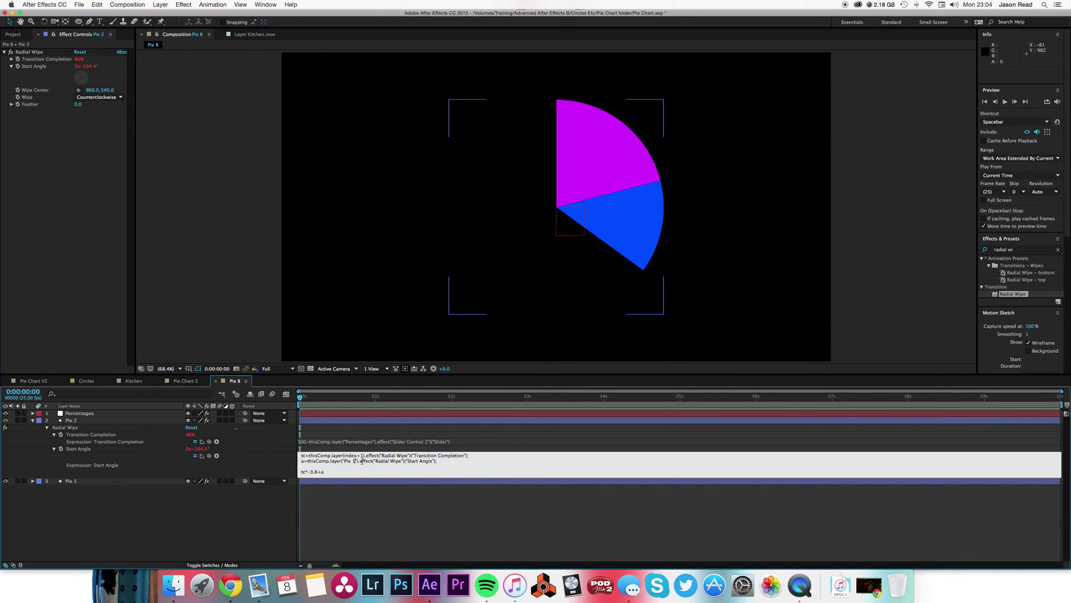
left_click_drag(358, 462, 344, 462)
type("index+1")
left_click(372, 507)
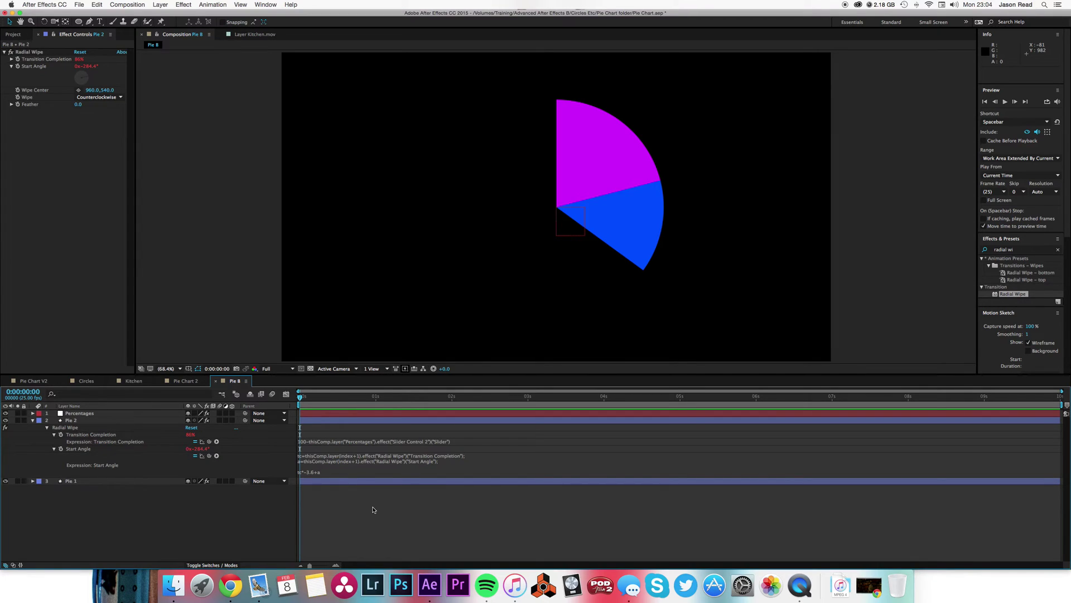
Step: Collapse the Pie 2 layer and duplicate it
mouse_move(304, 396)
left_mouse_down()
mouse_move(363, 399)
mouse_move(289, 407)
left_mouse_up()
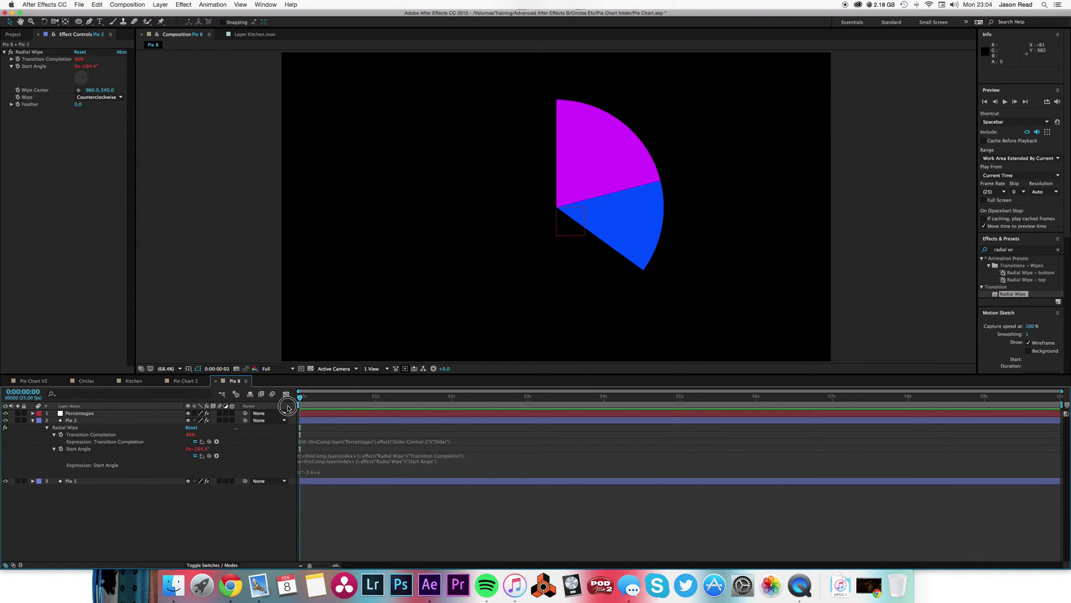
left_click(32, 420)
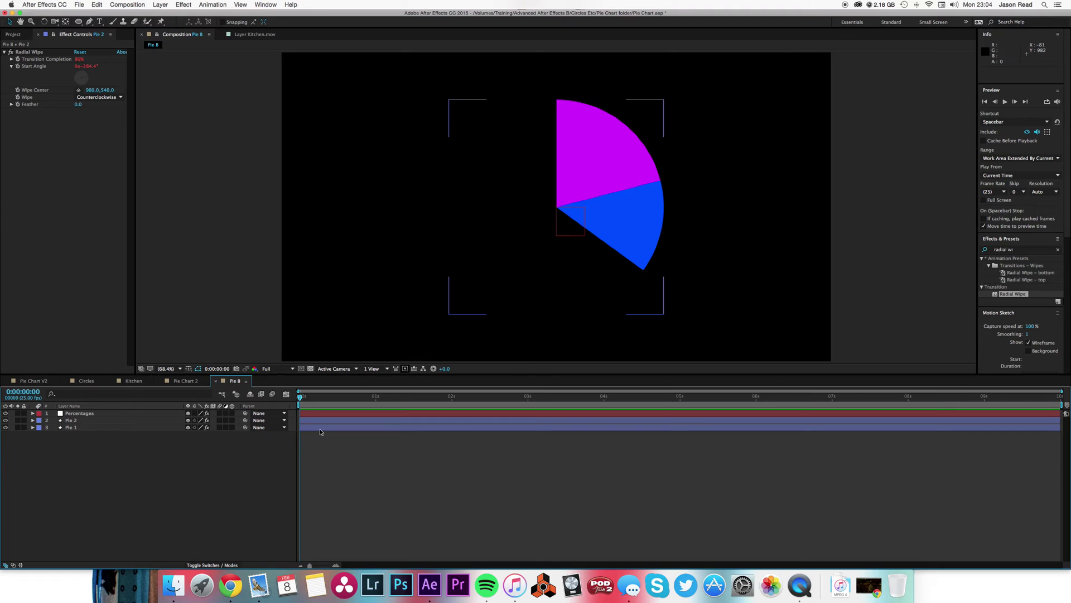
left_click(326, 423)
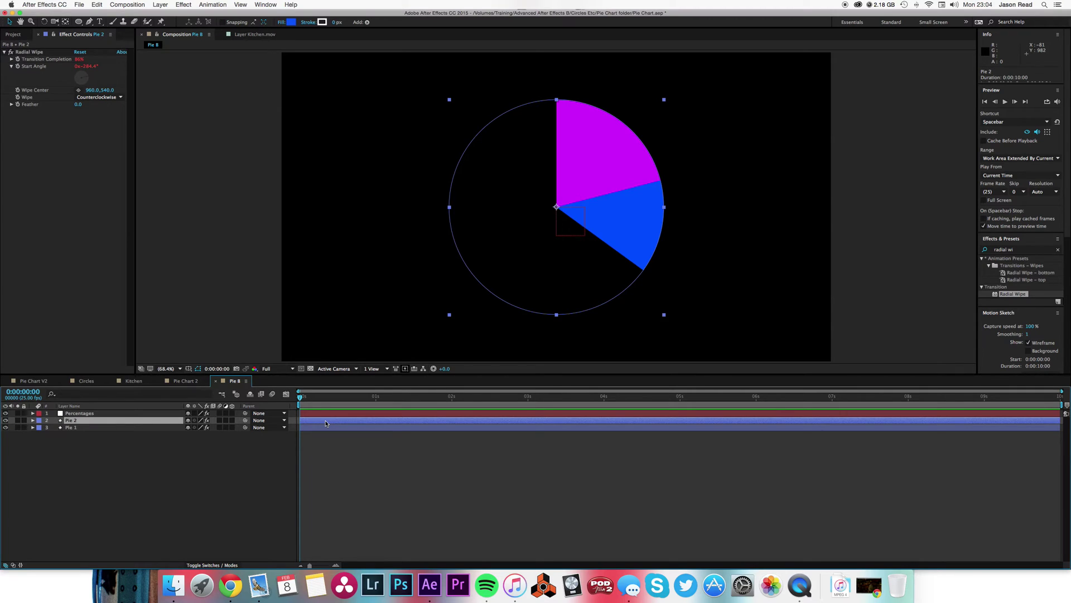
key("super+d")
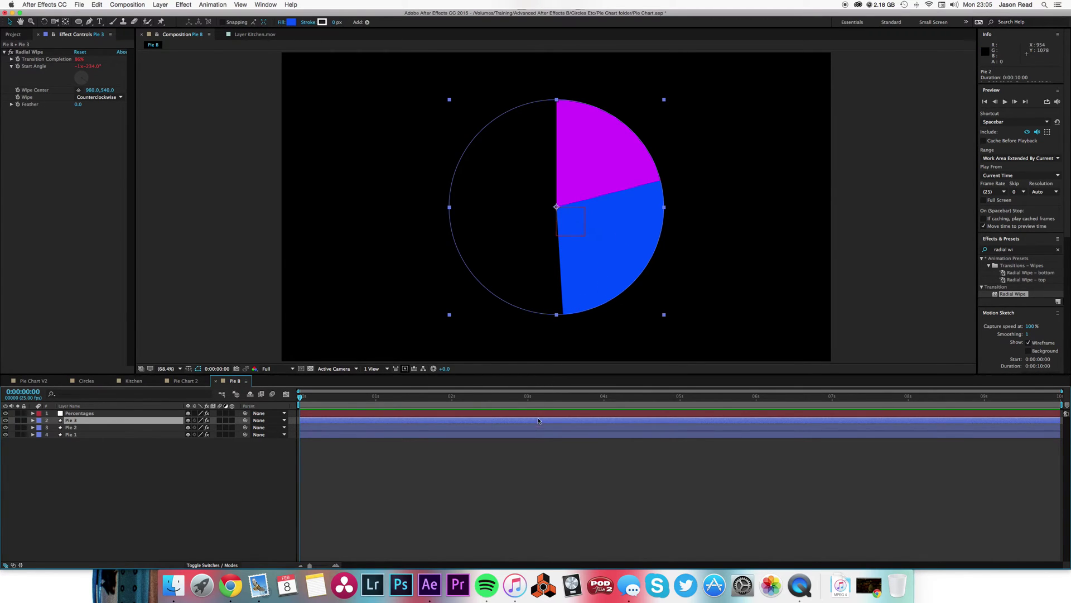
Step: Change the fill colour of the Pie 3 layer to yellow
left_click(291, 22)
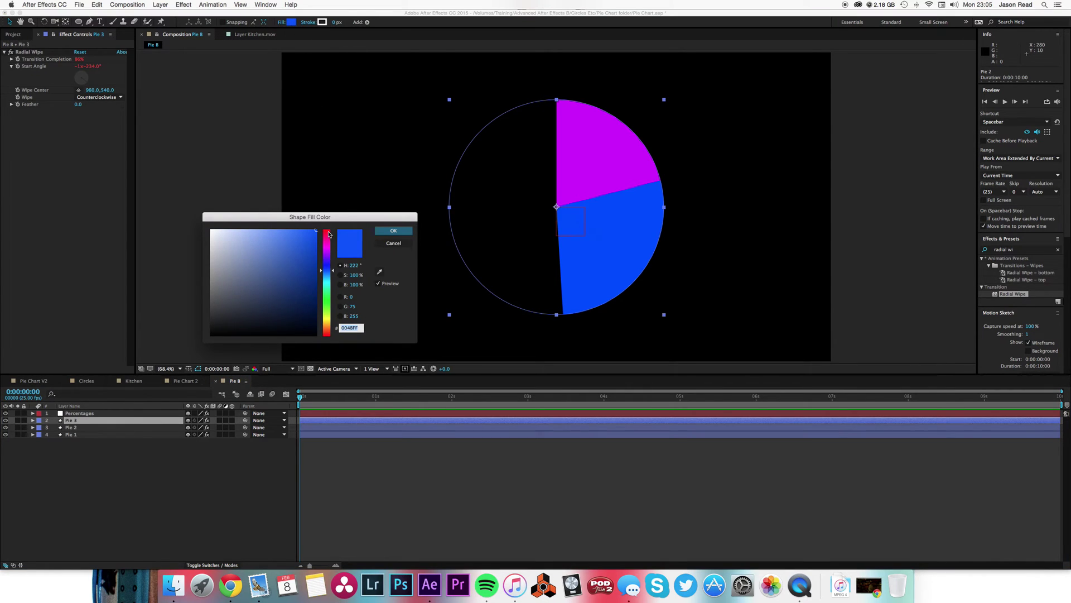
left_click(327, 313)
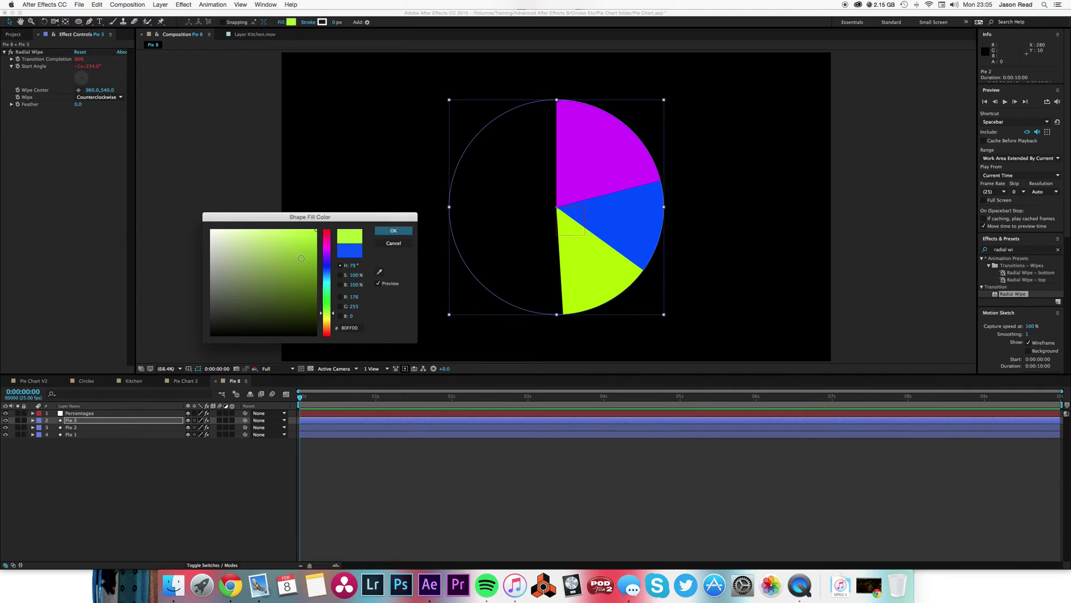
left_click(328, 319)
left_click_drag(328, 320, 328, 321)
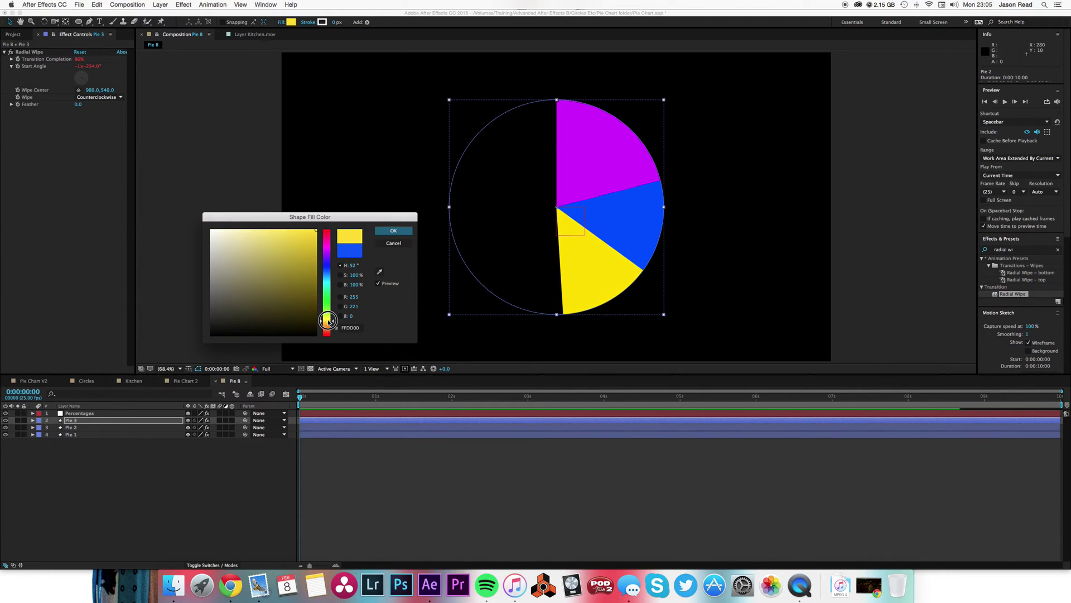
left_click(394, 231)
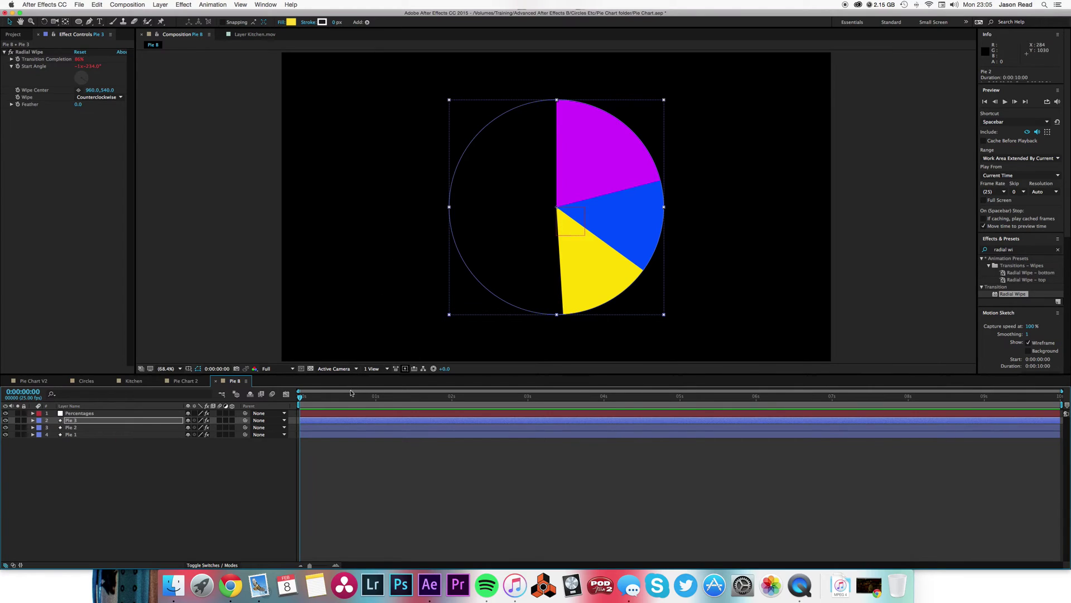
Step: Reveal Pie 3's expressions and change its Transition Completion expression to reference Slider Control 3
key("e")
key("e")
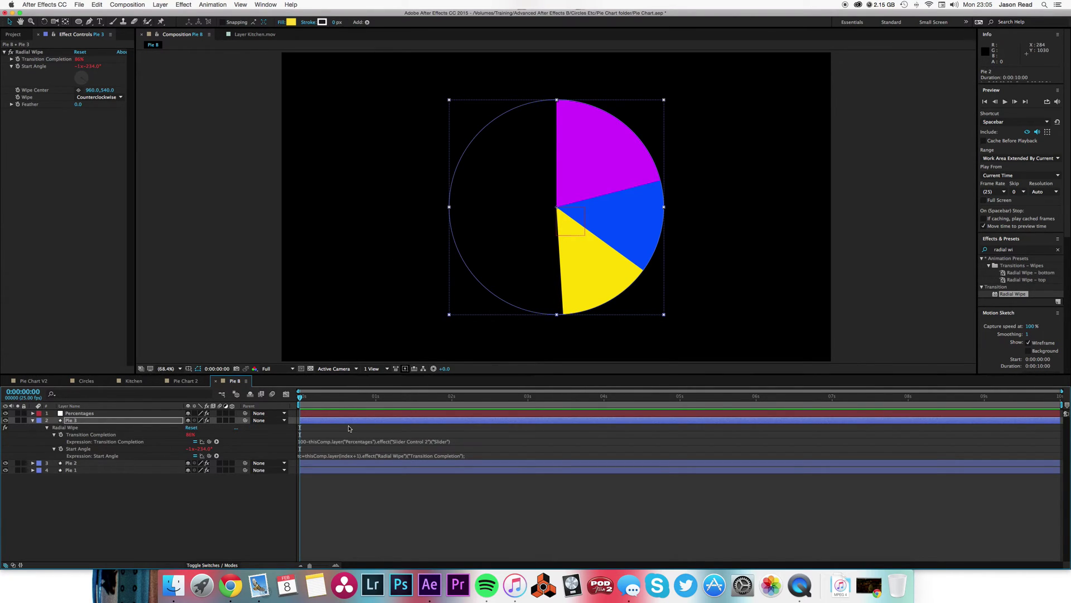
left_click(427, 442)
key("BackSpace")
type("3")
left_click(478, 505)
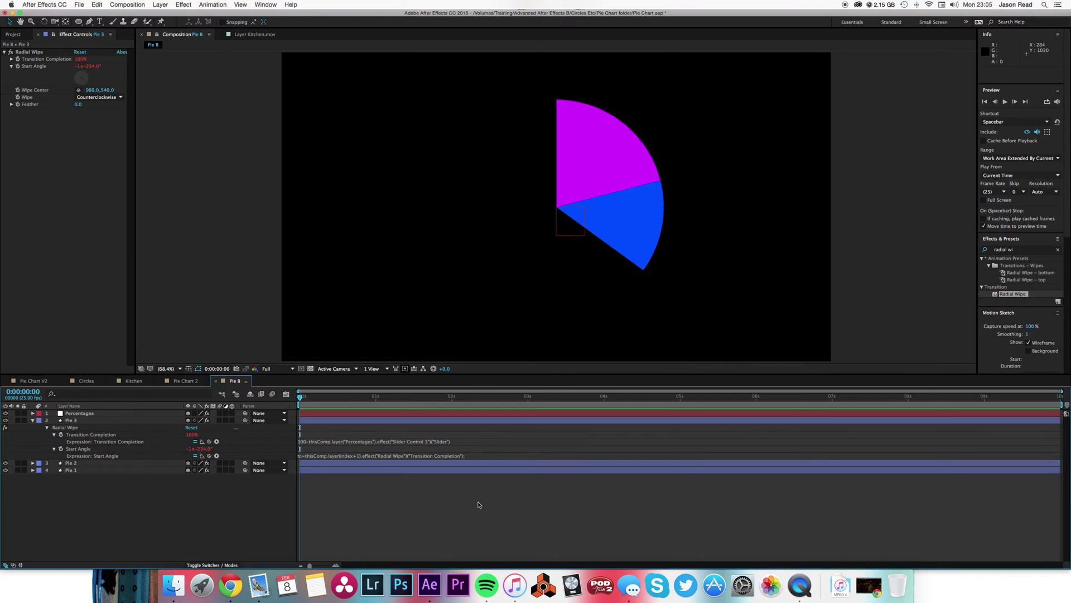
Step: On the Percentages layer, set Slider Control 3 to 20 and Slider Control 2 to 17
left_click(360, 414)
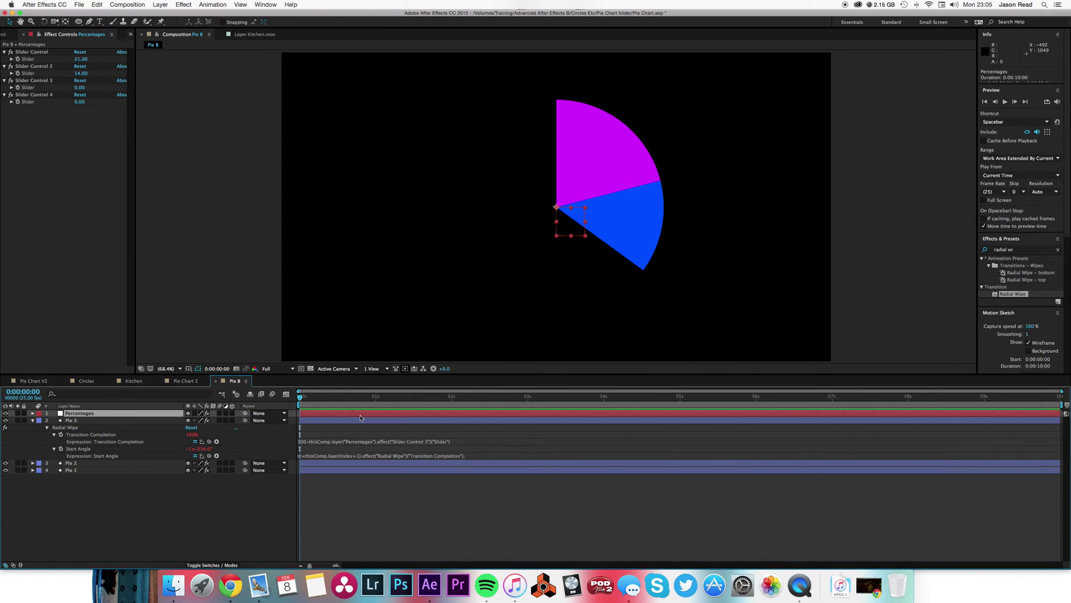
left_click_drag(79, 88, 88, 74)
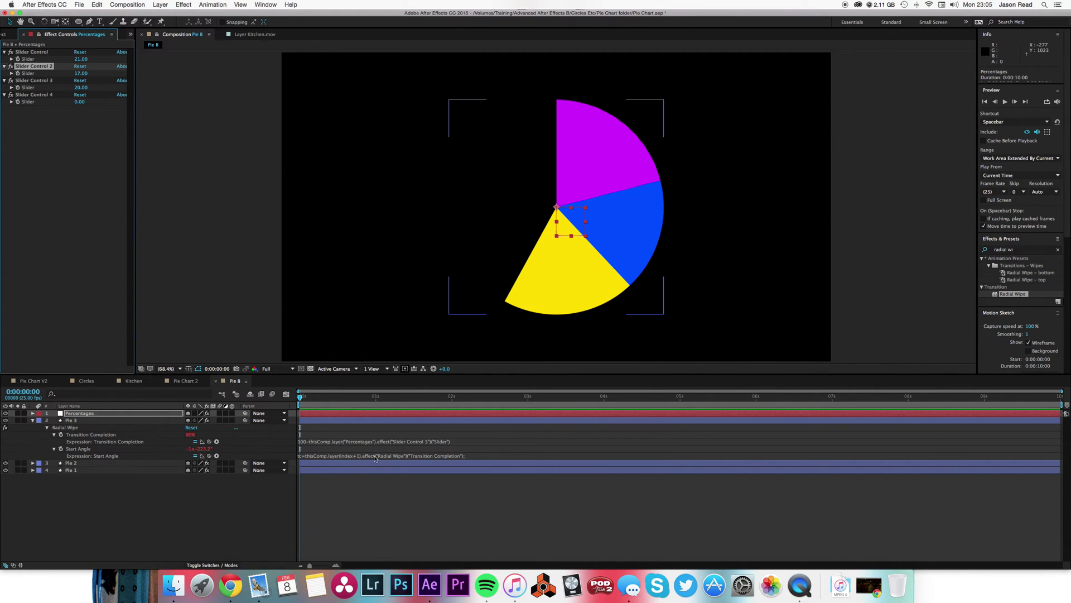
Step: Duplicate the Pie 3 layer and change the copy's fill colour to a darker green
left_click(377, 424)
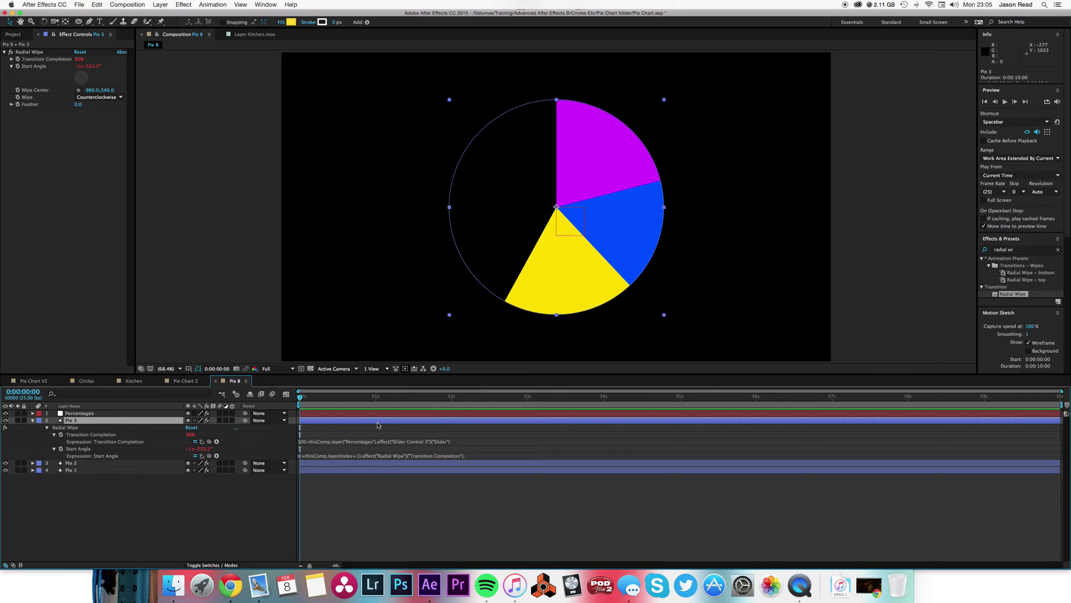
key("super+d")
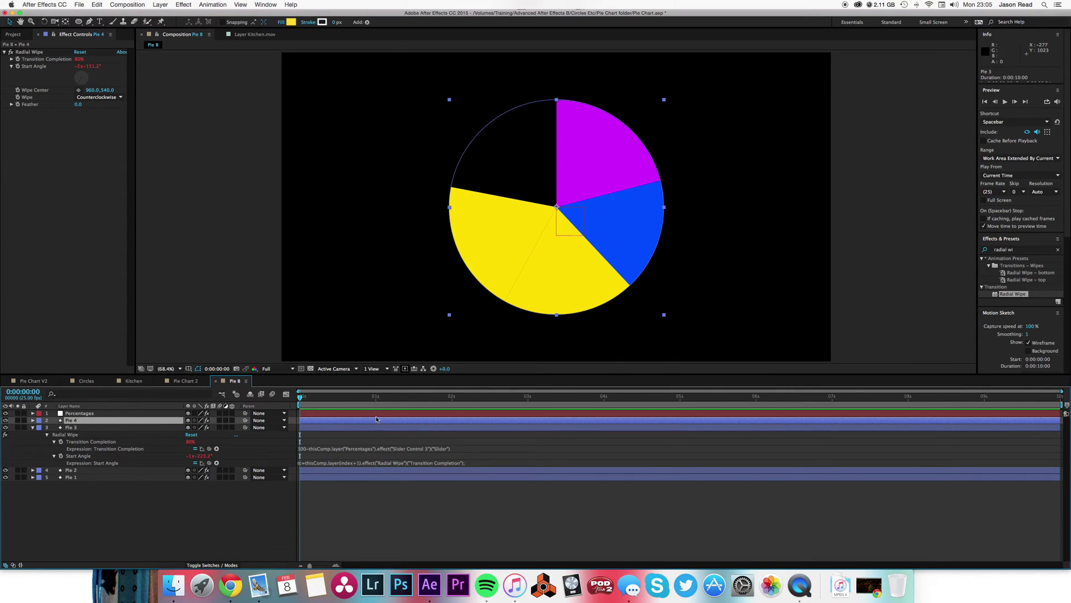
left_click(290, 22)
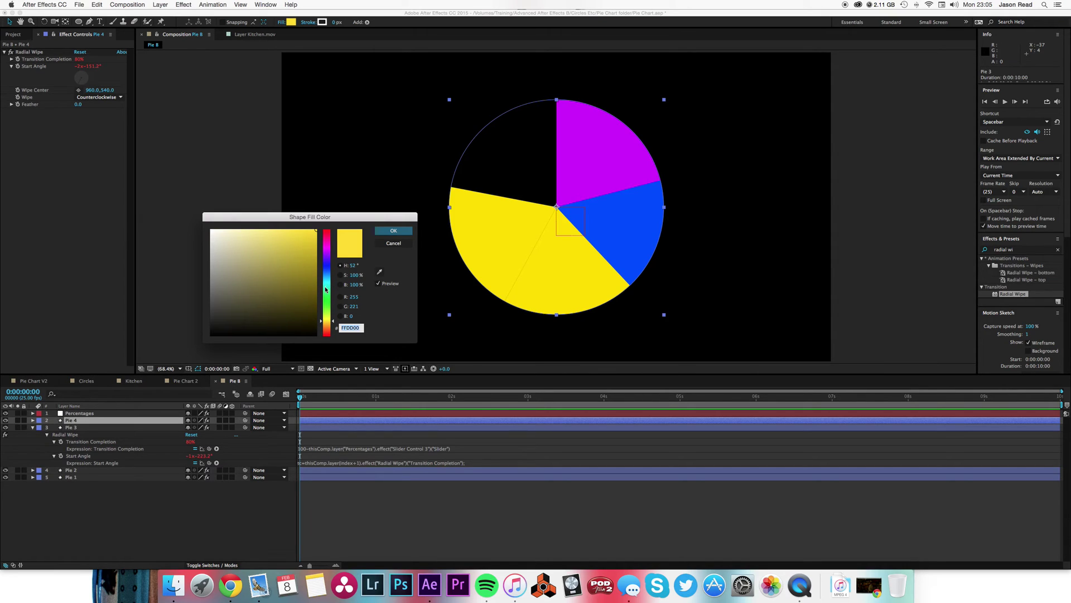
left_click(326, 298)
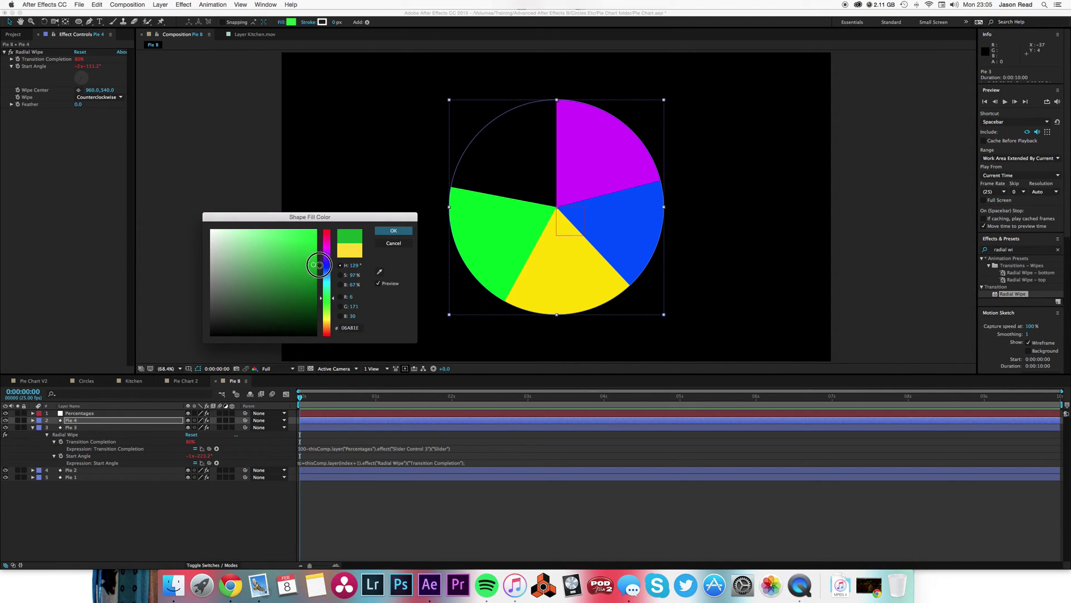
left_click(315, 266)
left_click(393, 231)
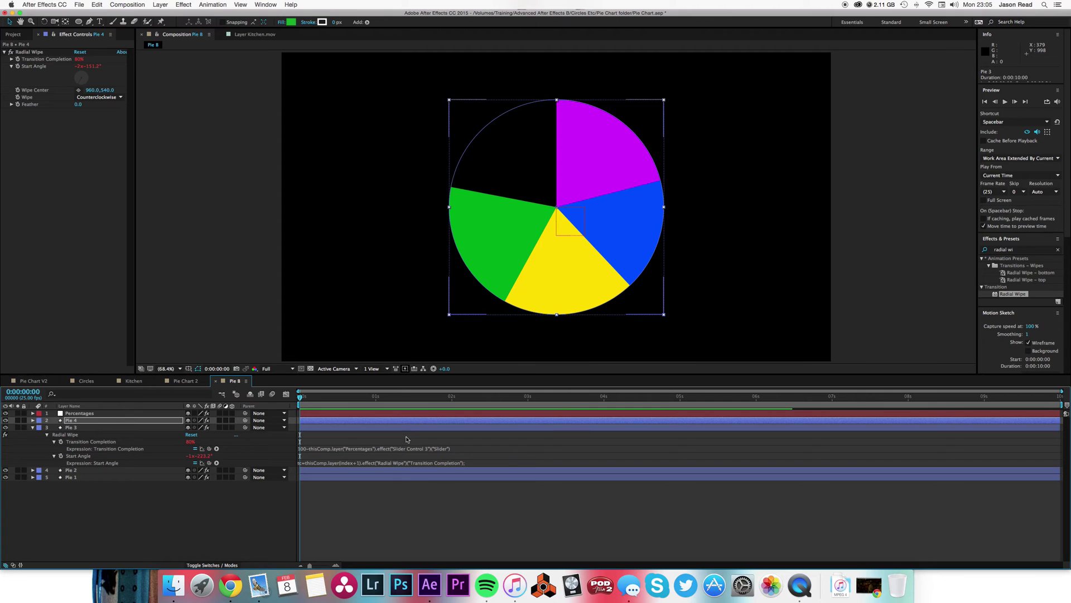
Step: Reveal Pie 4's expressions and change its Transition Completion expression to reference Slider Control 4
key("e")
key("e")
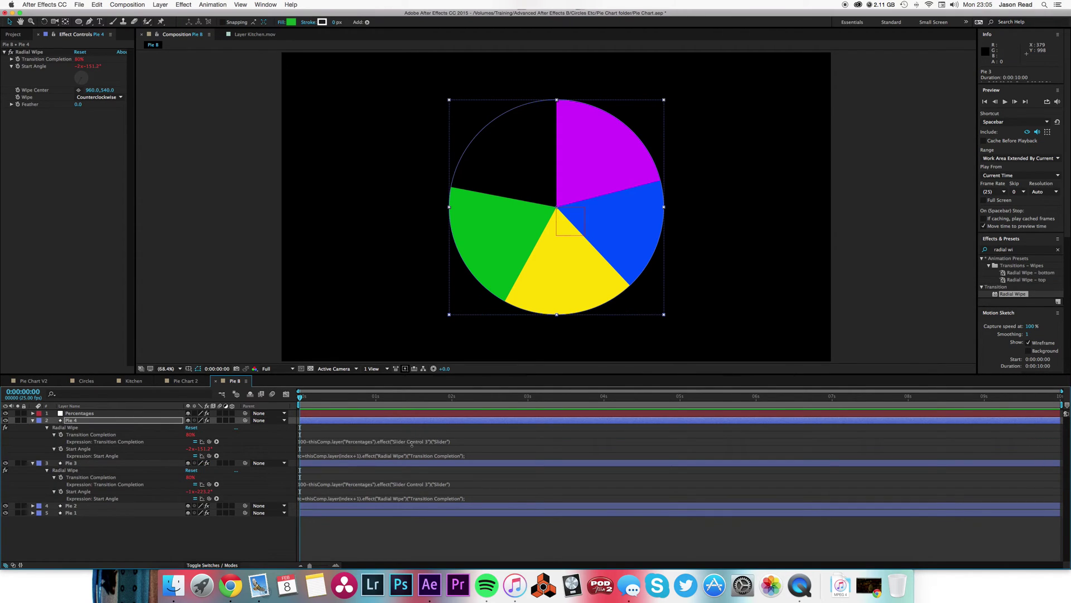
left_click(428, 441)
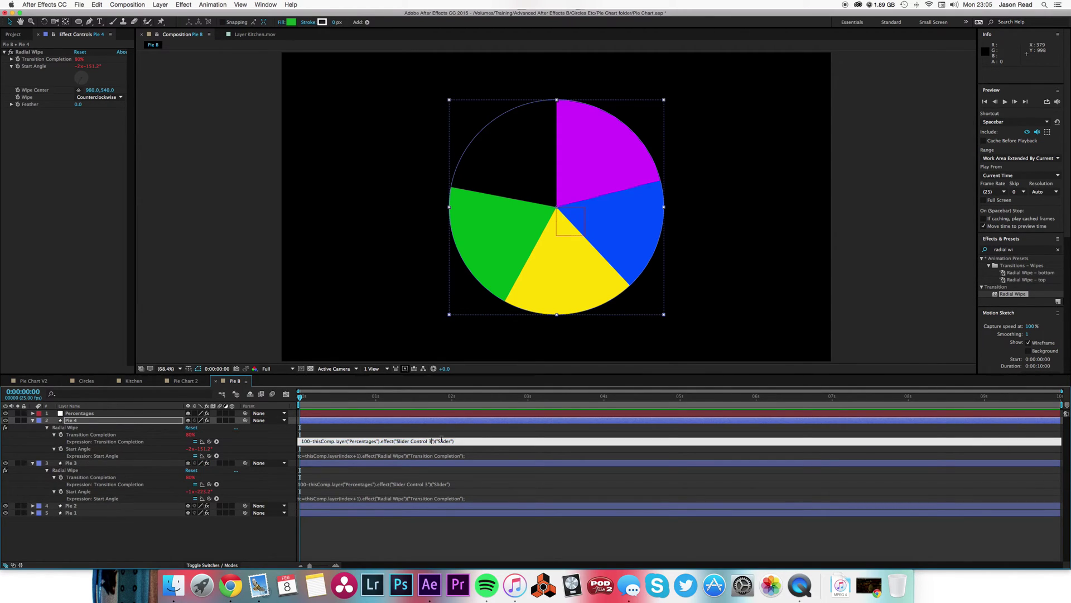
key("BackSpace")
type("4")
left_click(482, 484)
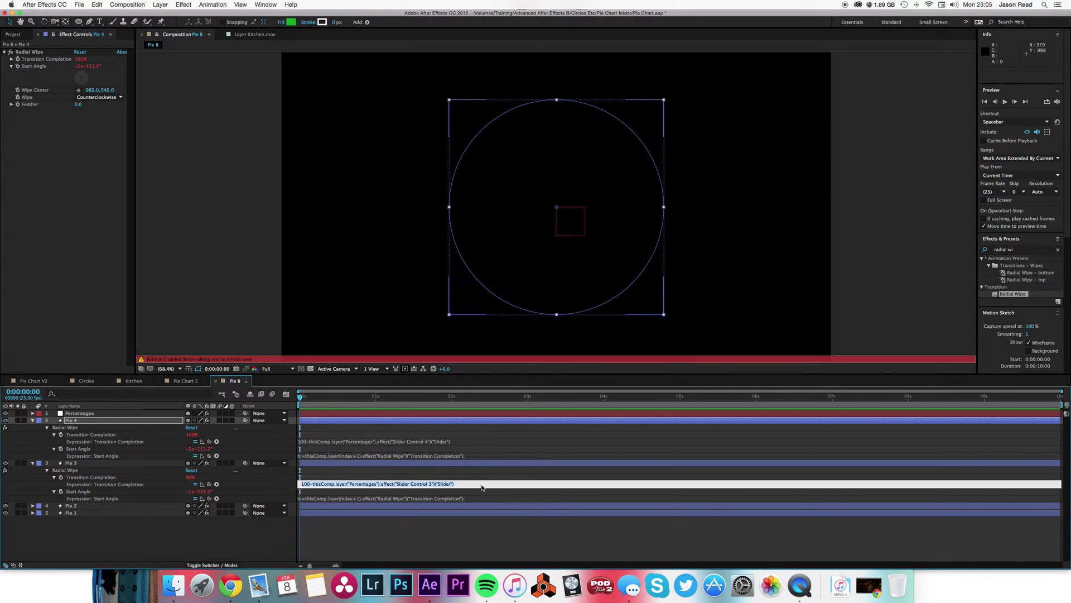
left_click(515, 451)
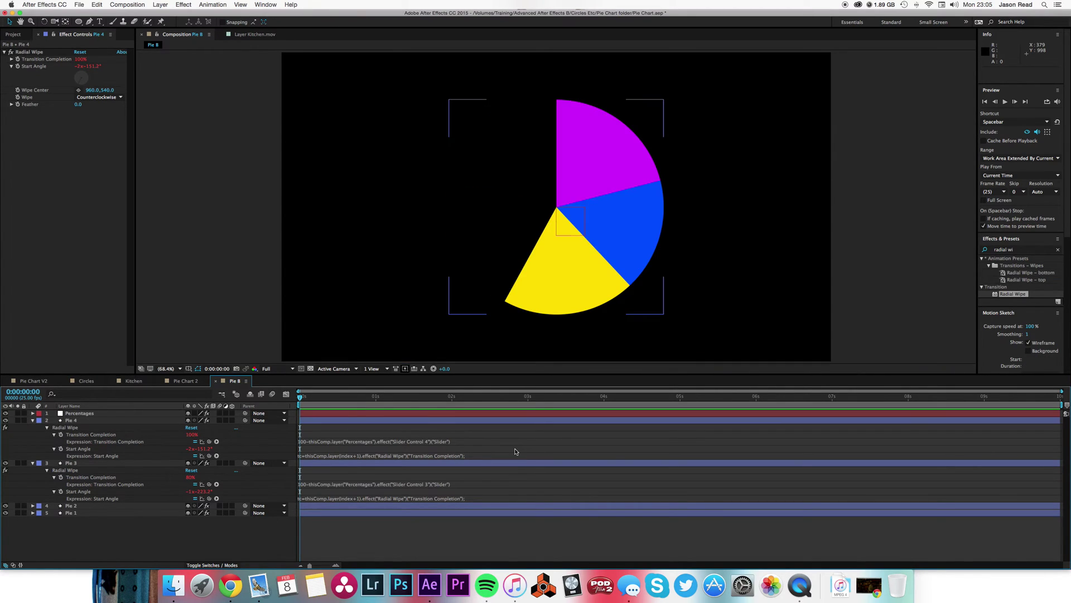
Step: On the Percentages layer, set Slider Control to 28, Slider Control 2 to 25 and Slider Control 4 to 25
left_click(372, 412)
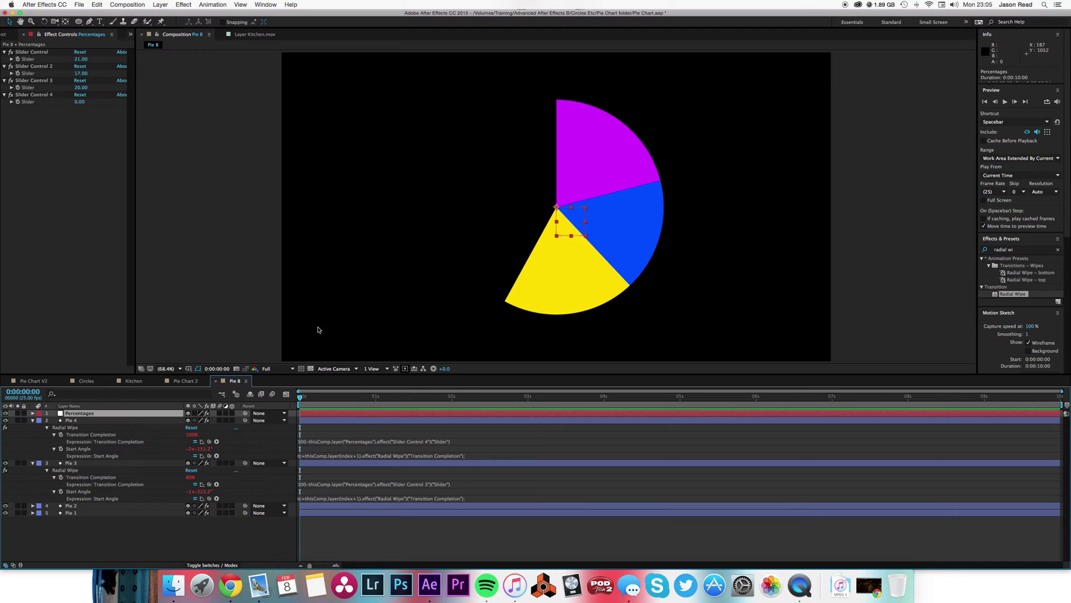
left_click_drag(80, 104, 85, 77)
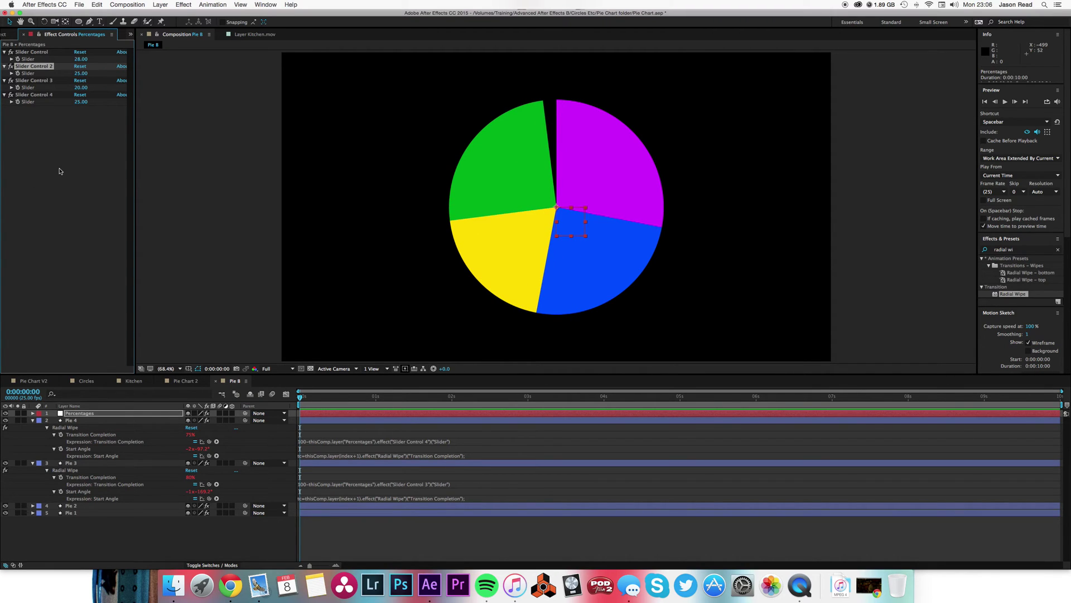
left_click(353, 480)
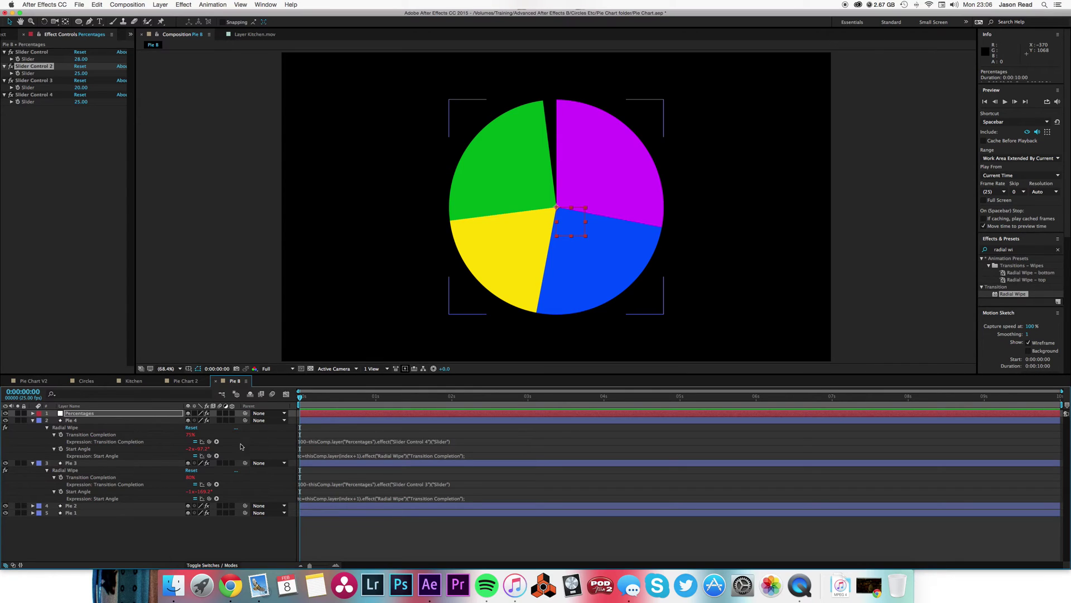
Step: Collapse all pie layers and parent Pie 4, Pie 3 and Pie 2 to Pie 1
left_click(33, 420, "ctrl")
left_click(108, 495)
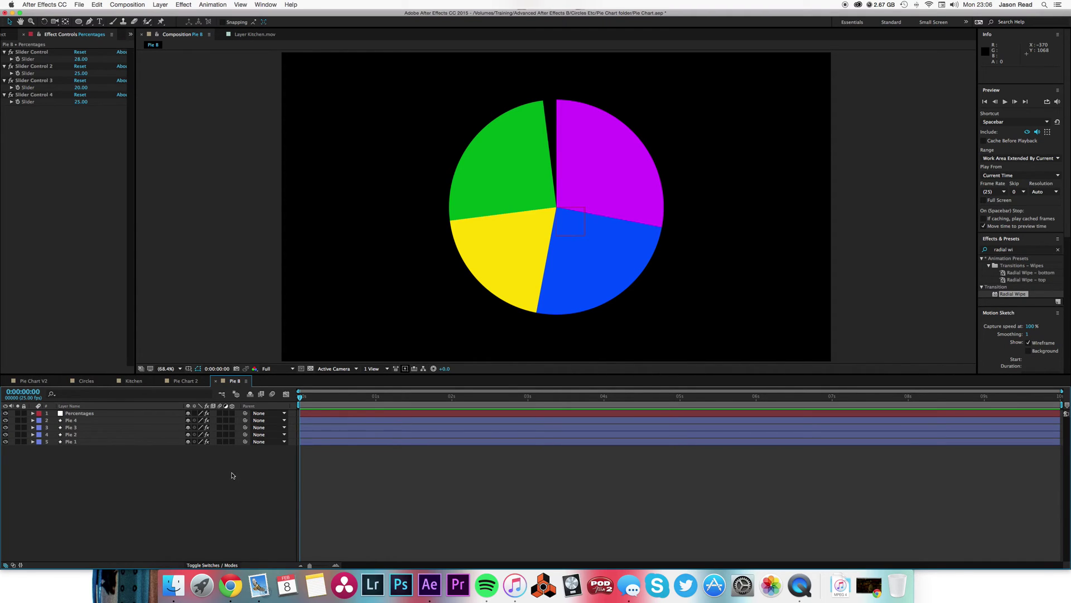
left_click(113, 421)
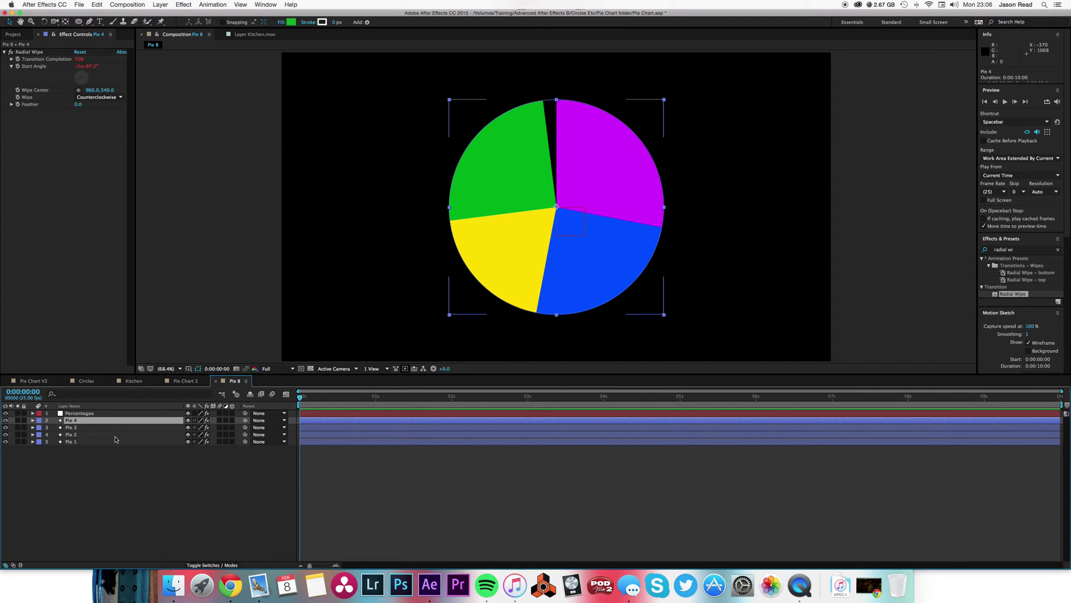
left_click(115, 435, "shift")
left_click_drag(245, 434, 148, 443)
Step: Try scaling the Pie 1 layer to 165%, save the project and undo the scale change
left_click(146, 445)
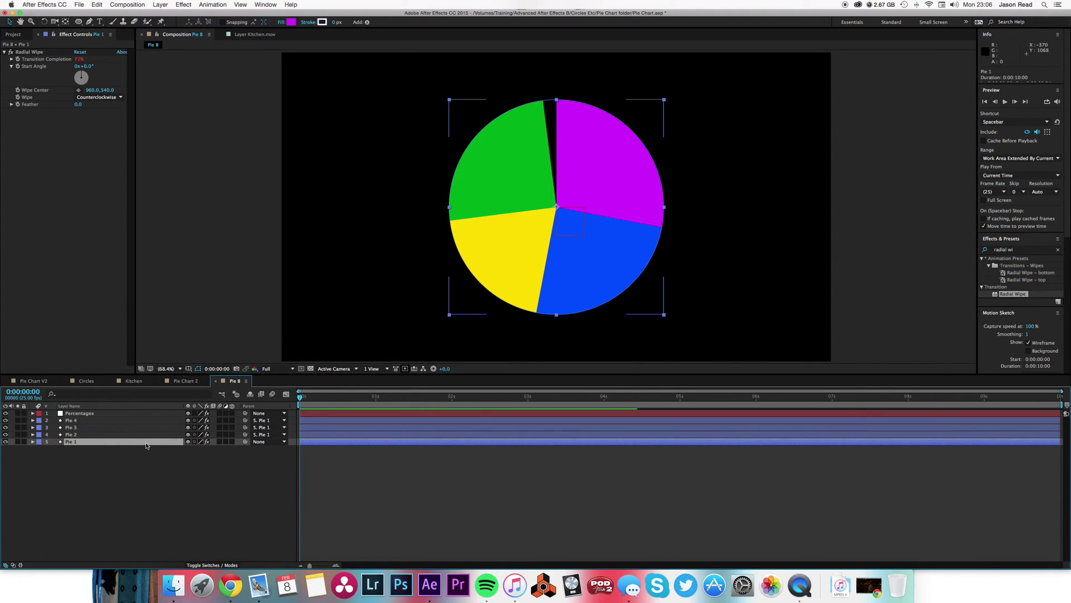
key("s")
left_click_drag(203, 449, 227, 452)
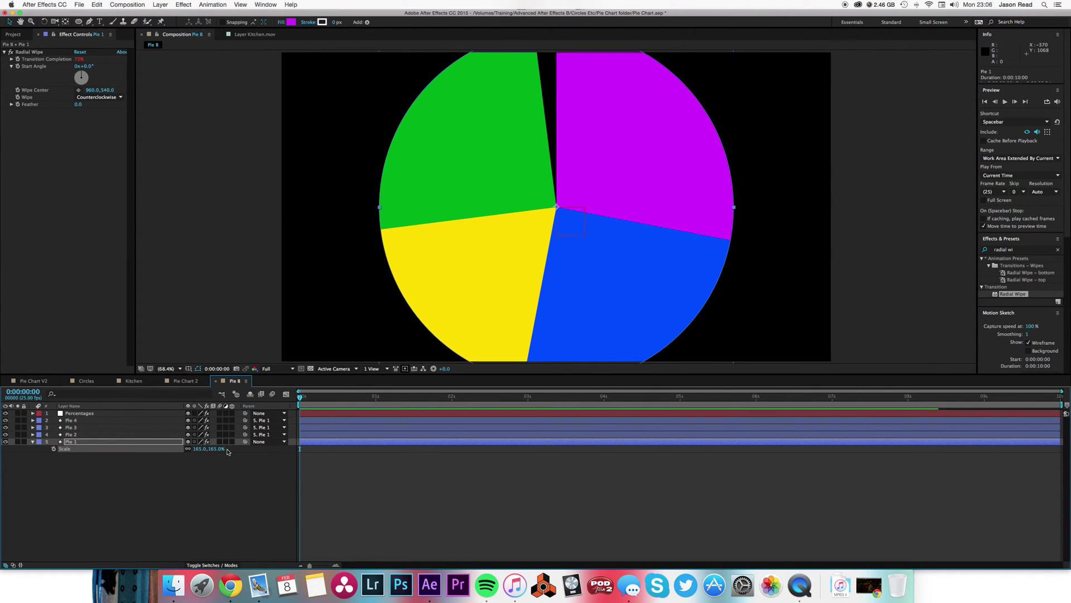
key("super+s")
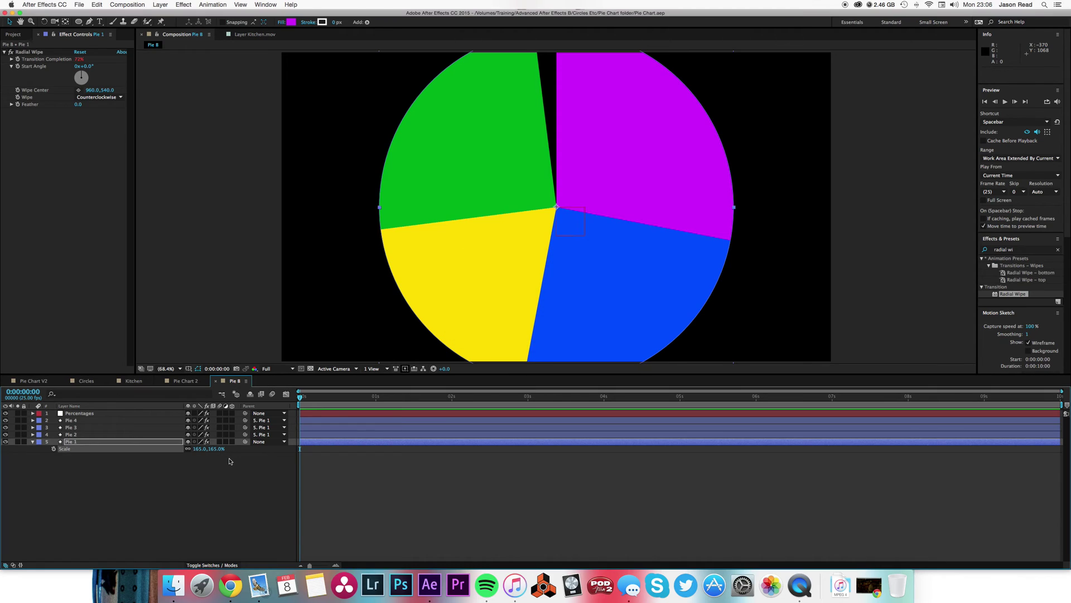
key("super+z")
left_click(307, 478)
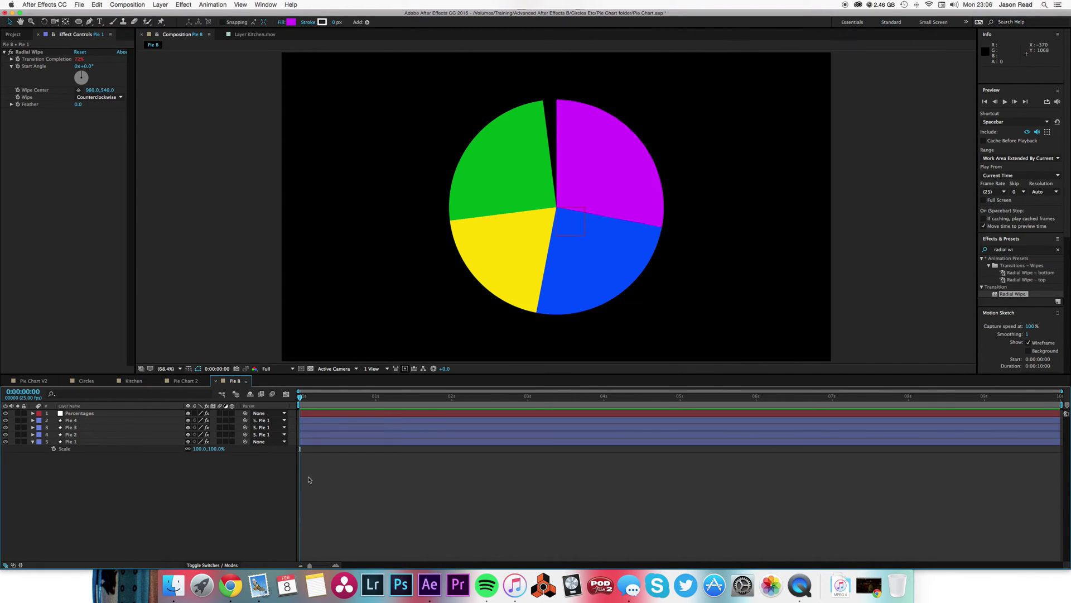
Step: Try rotating the Pie 1 layer to 65° and undo the rotation
left_click(100, 441)
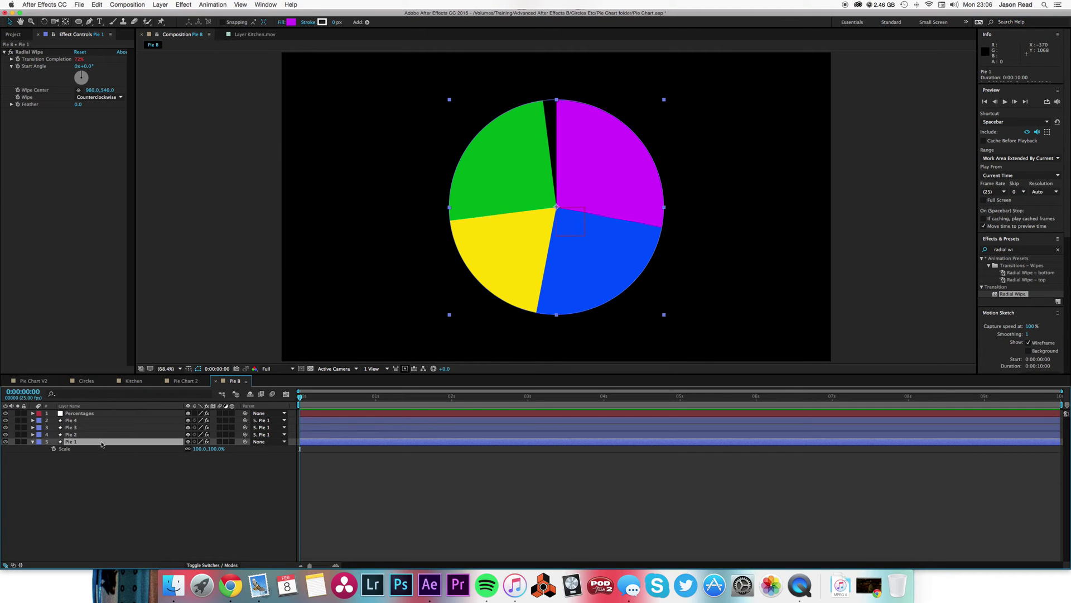
key("r")
left_click_drag(200, 454, 227, 449)
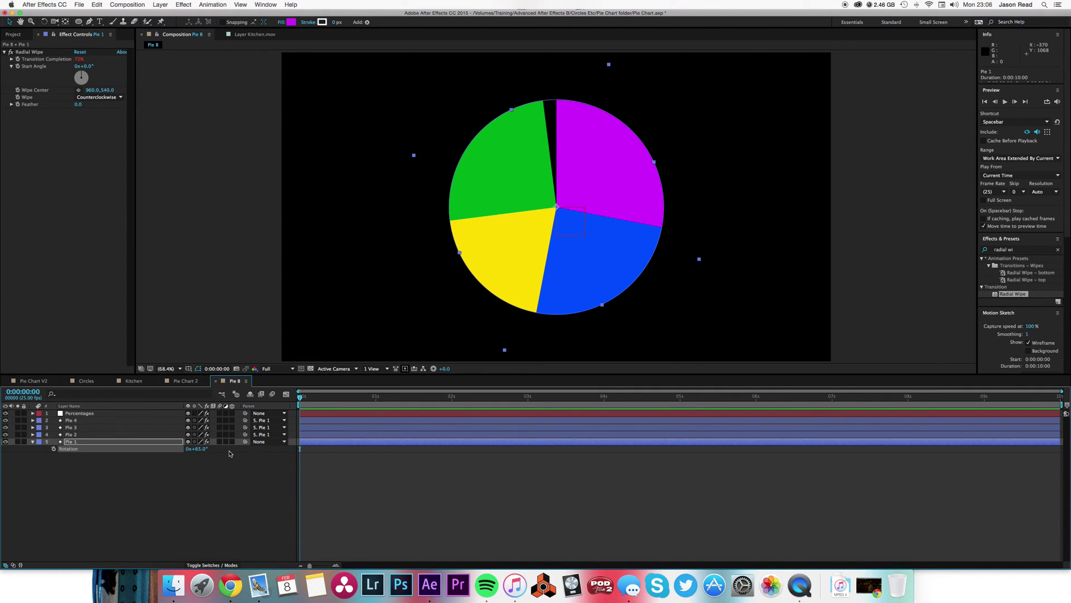
key("super+z")
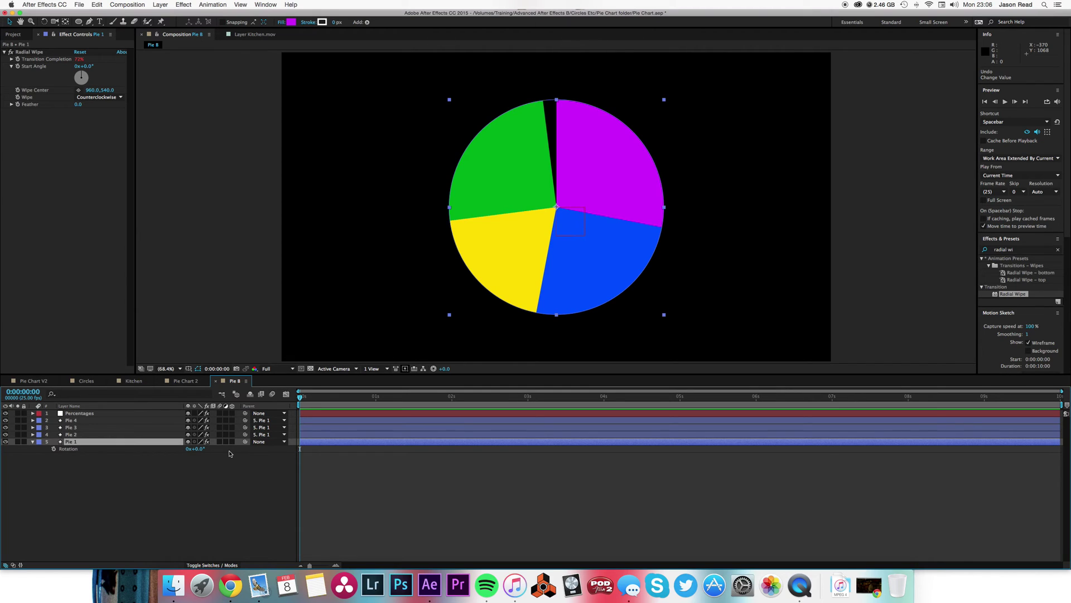
left_click(356, 504)
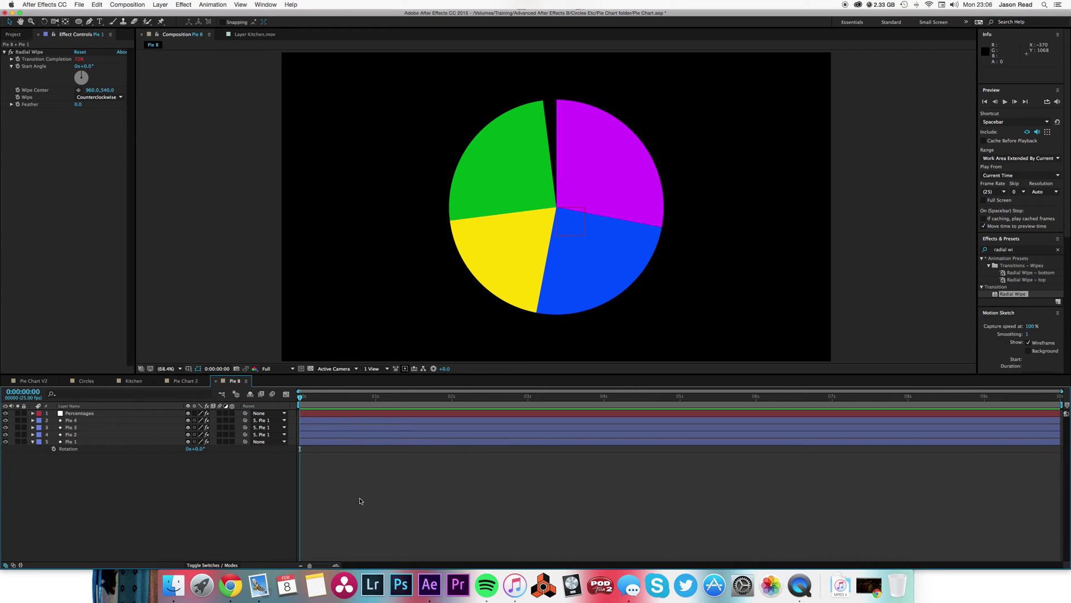
Step: Create a null object and rename it Rotation
left_click(164, 3)
mouse_move(164, 14)
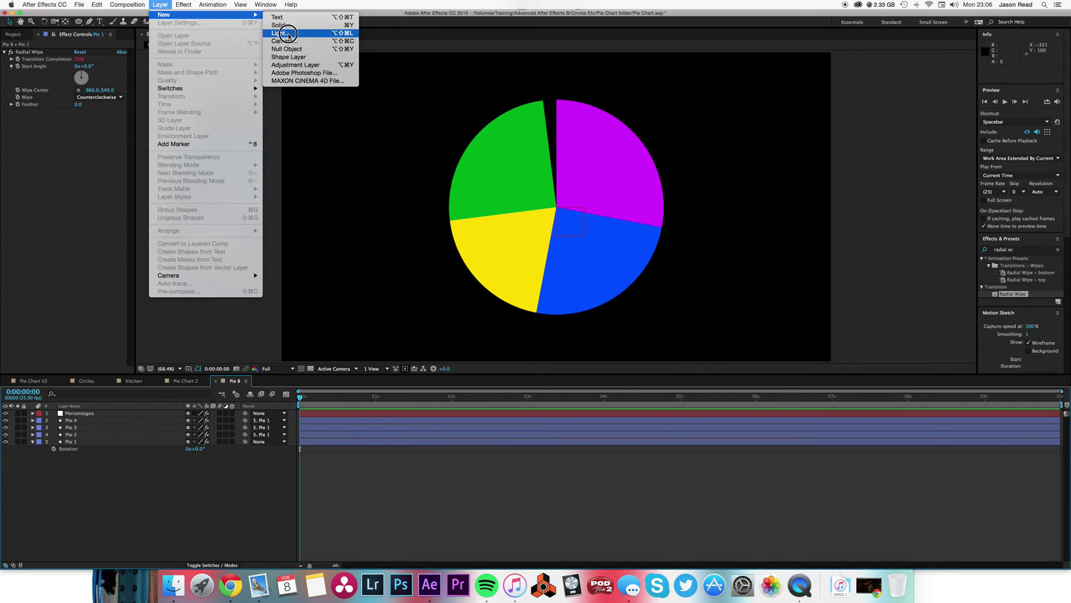
left_click(289, 49)
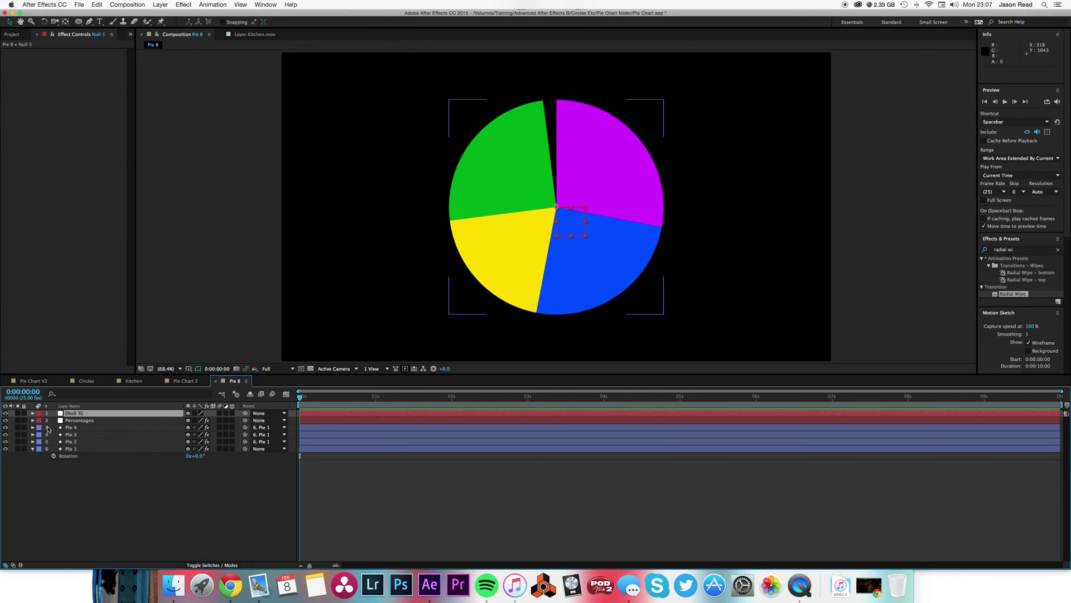
key("Return")
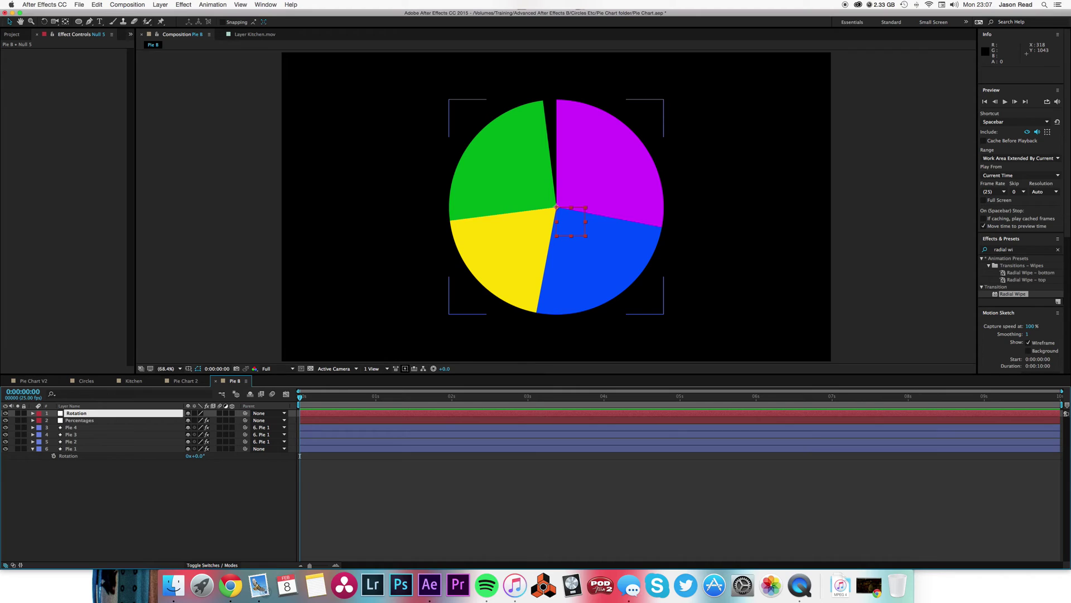
key("Return")
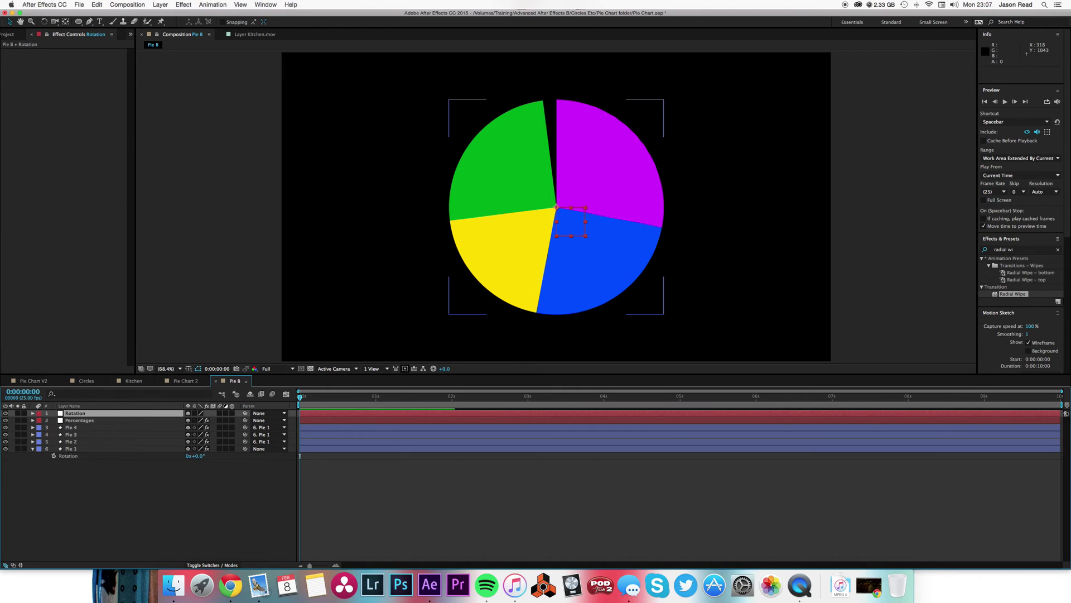
Step: Link Pie 1's Radial Wipe Start Angle to the Rotation null's rotation property with an expression
left_click(75, 450)
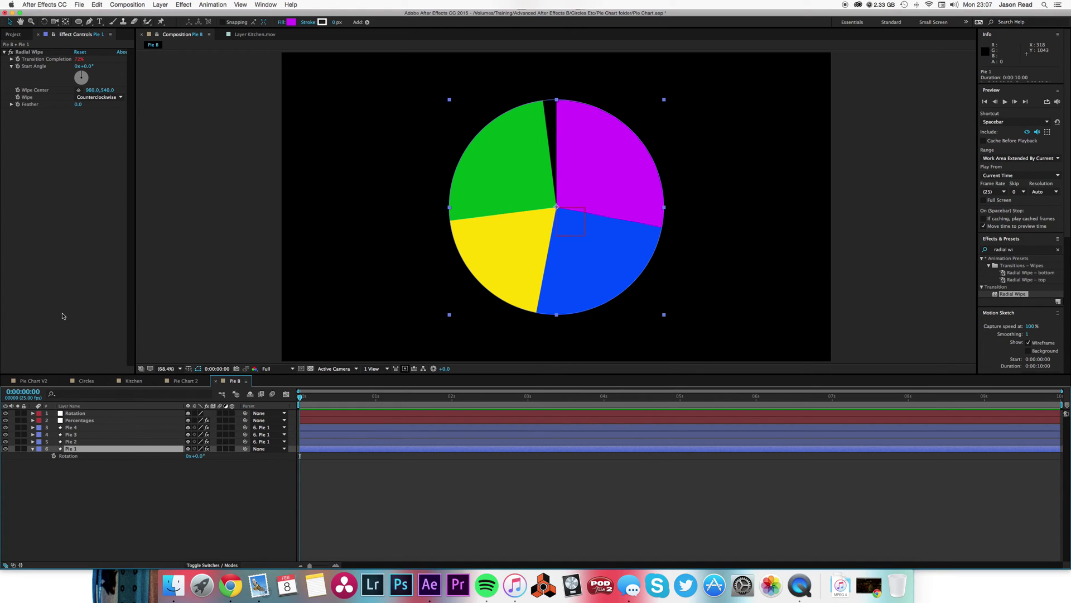
left_click(72, 414)
key("r")
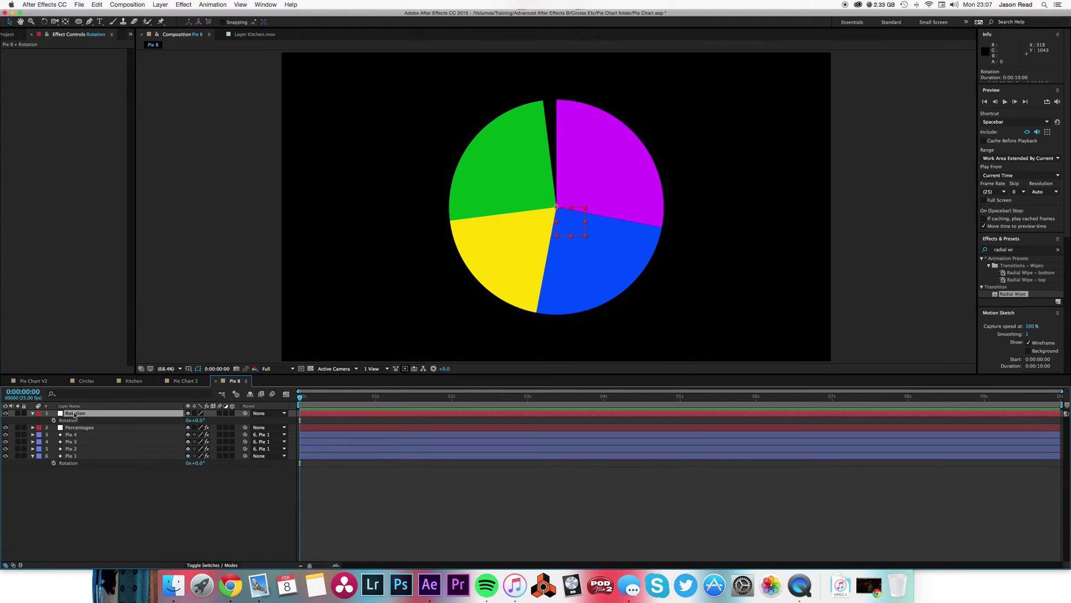
left_click(72, 455)
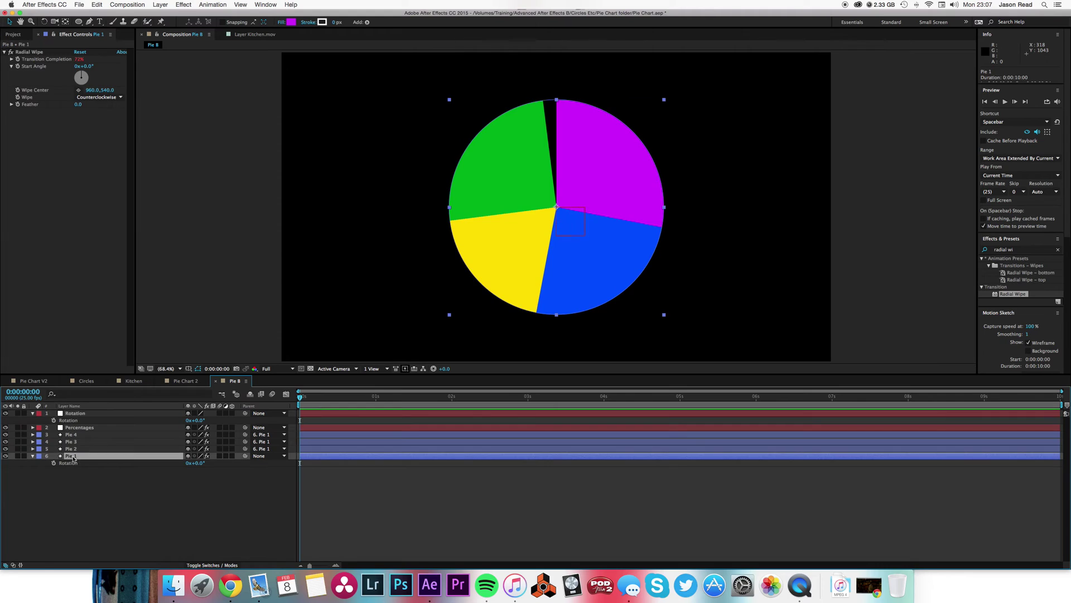
left_click(17, 66, "alt")
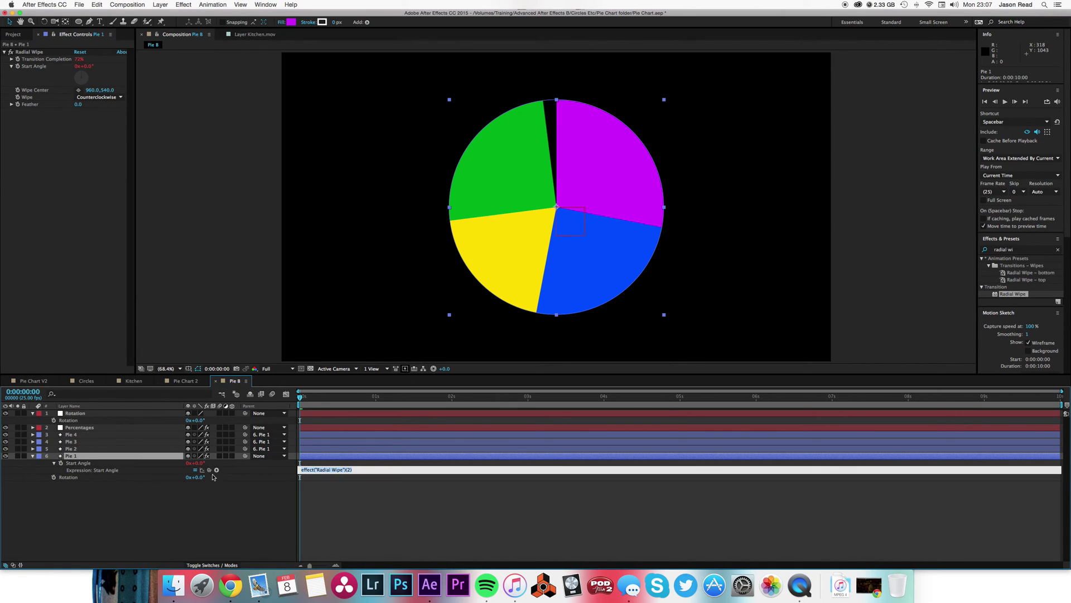
left_click_drag(209, 470, 72, 423)
left_click(400, 524)
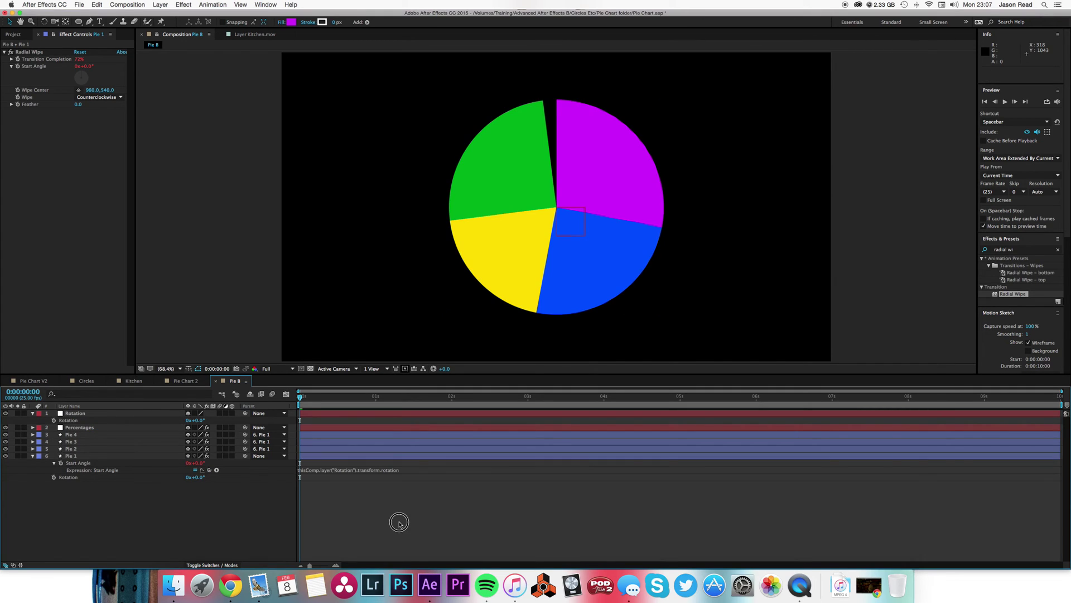
Step: Turn the Rotation null to 48°, return it to 6°, and collapse the layer's properties
left_click_drag(195, 420, 226, 427)
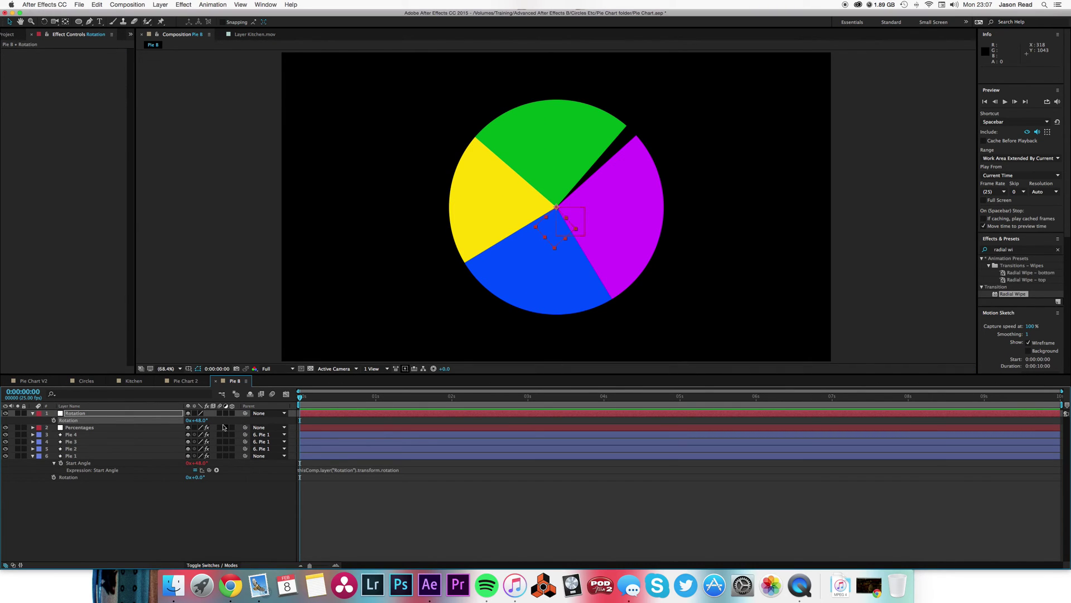
left_click_drag(202, 422, 197, 437)
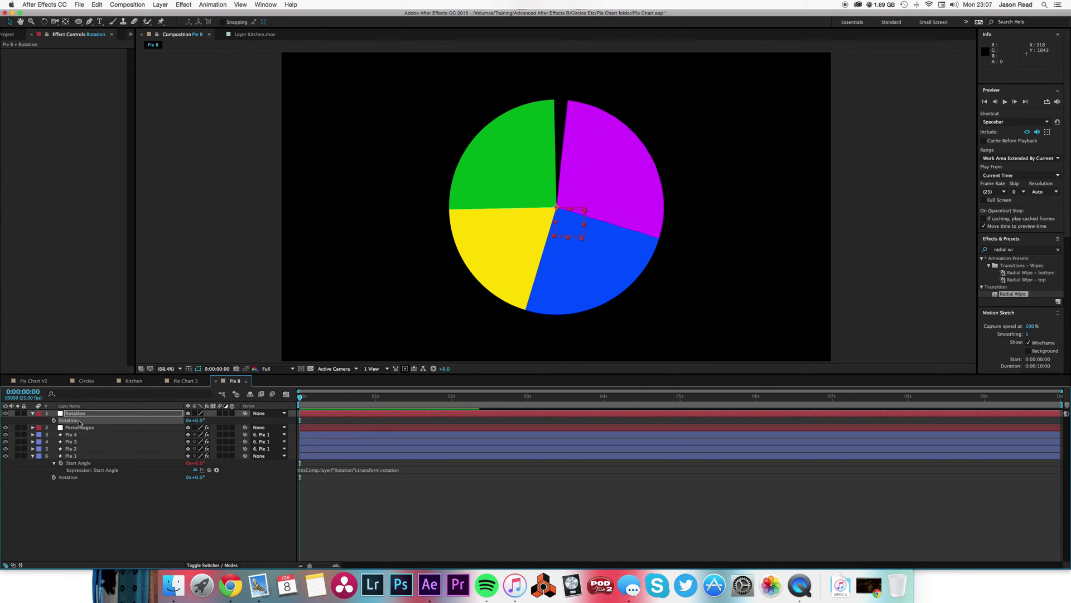
left_click(31, 414)
left_click(337, 509)
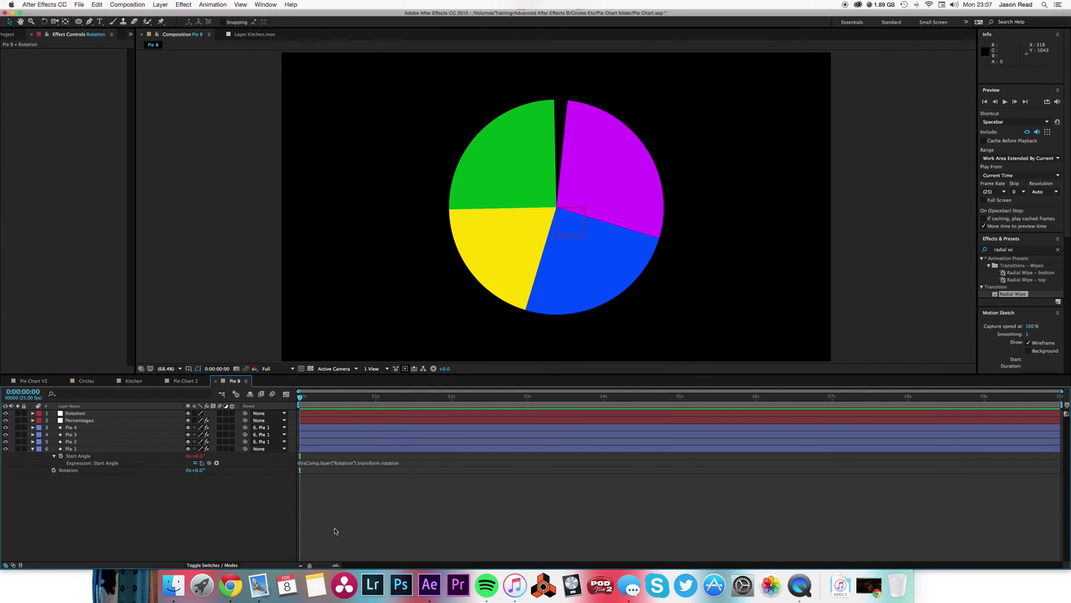
Step: Clear the effects search and display the slider controls of the Percentages layer
left_click_drag(1015, 252, 991, 252)
key("BackSpace")
left_click(991, 251)
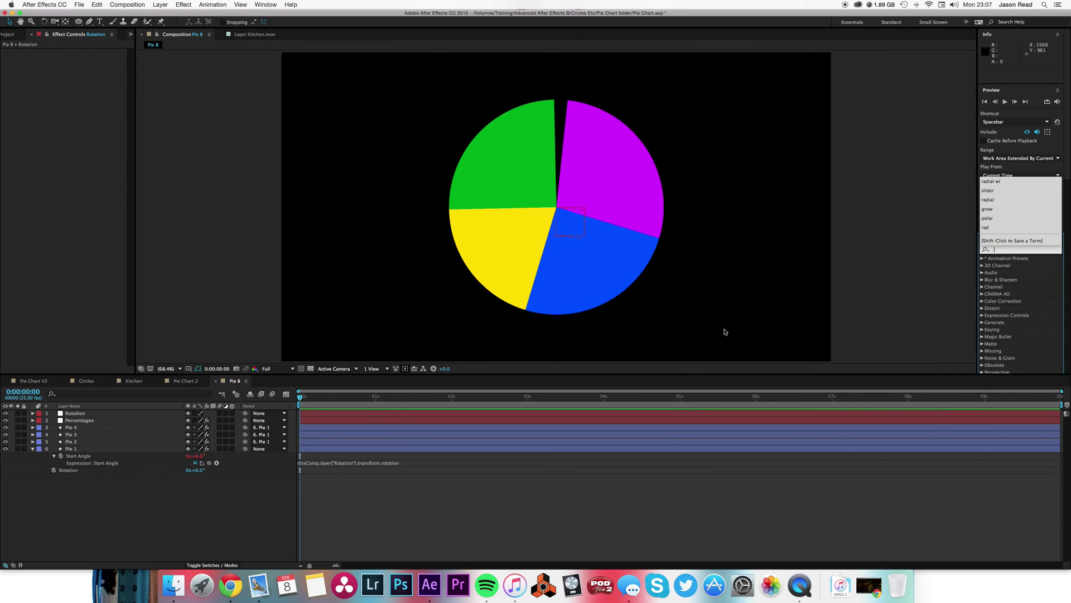
left_click(551, 416)
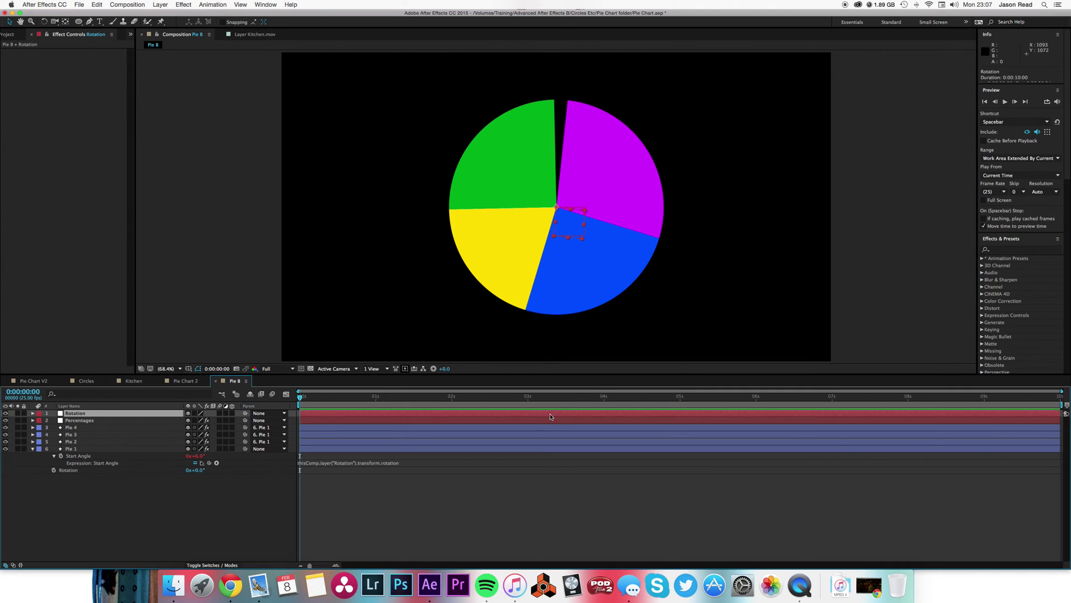
left_click(8, 35)
left_click(71, 34)
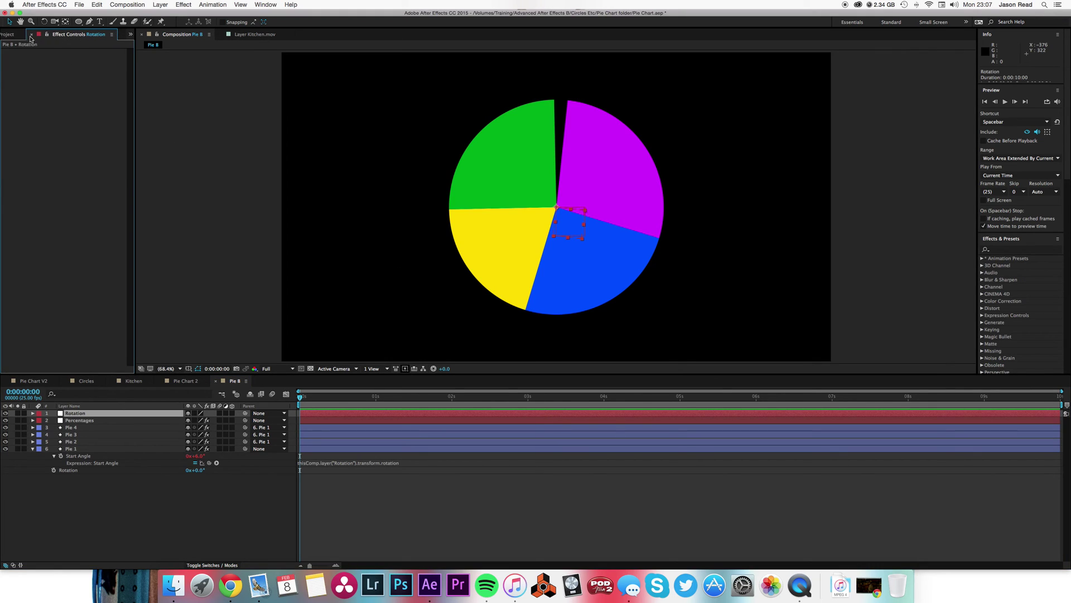
left_click(23, 36)
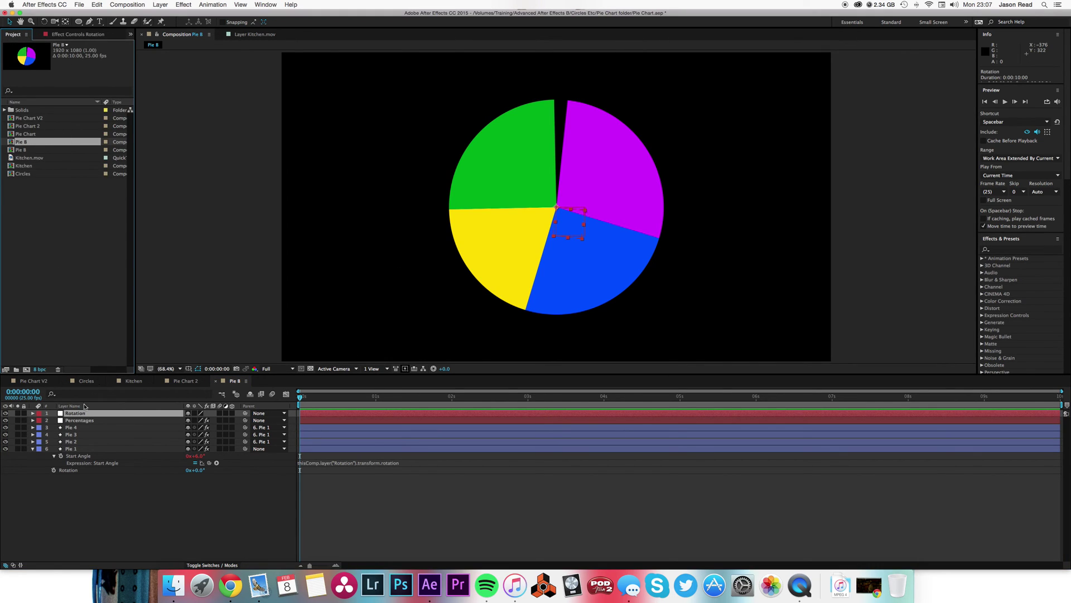
left_click(79, 420)
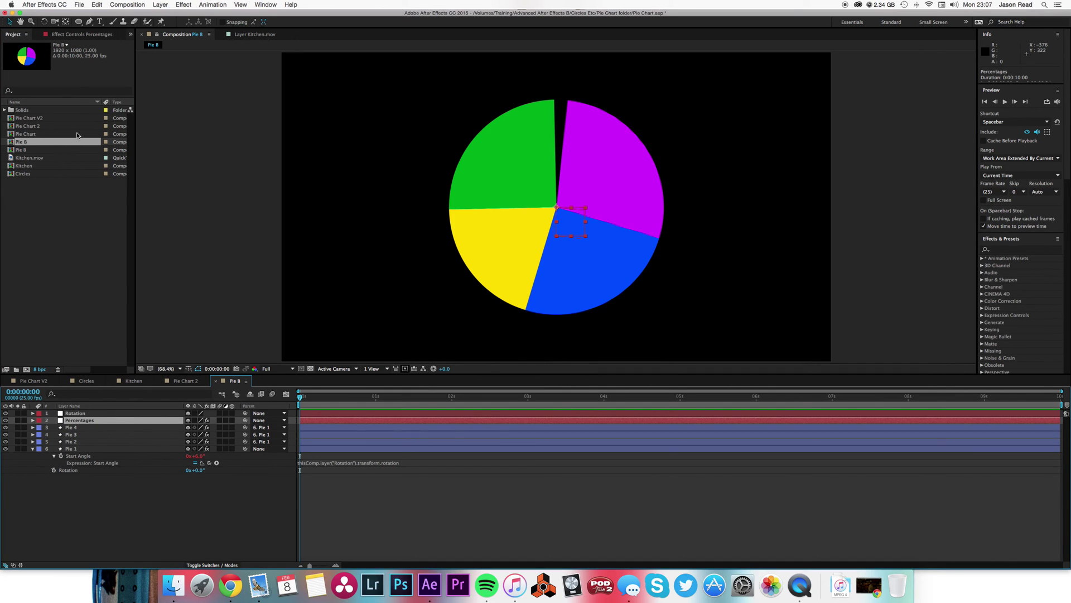
left_click(89, 35)
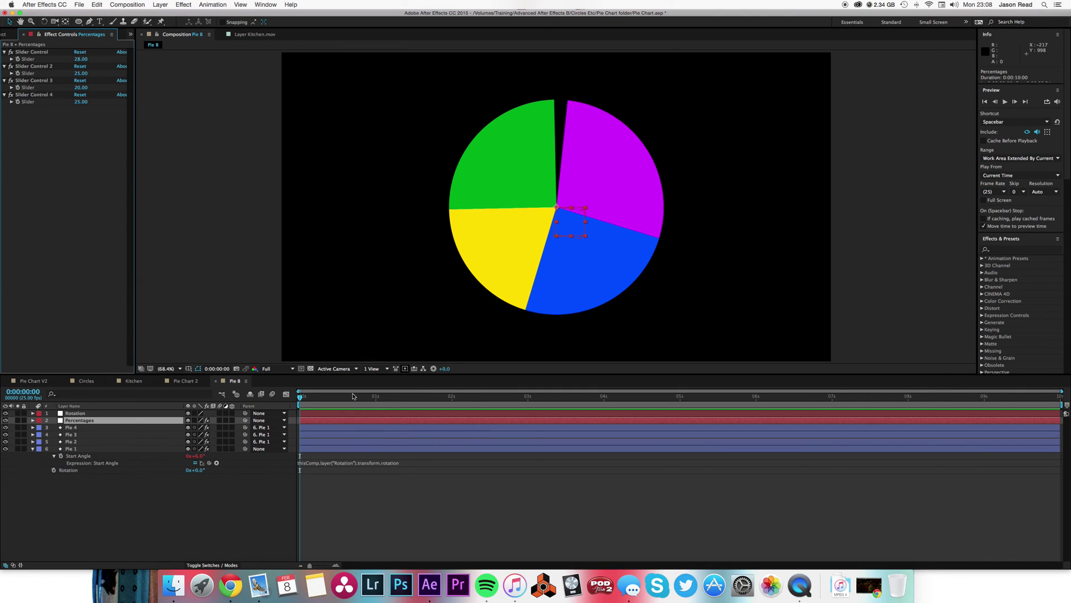
Step: Add a text layer reading 28 just outside the upper edge of the purple slice
left_click(101, 21)
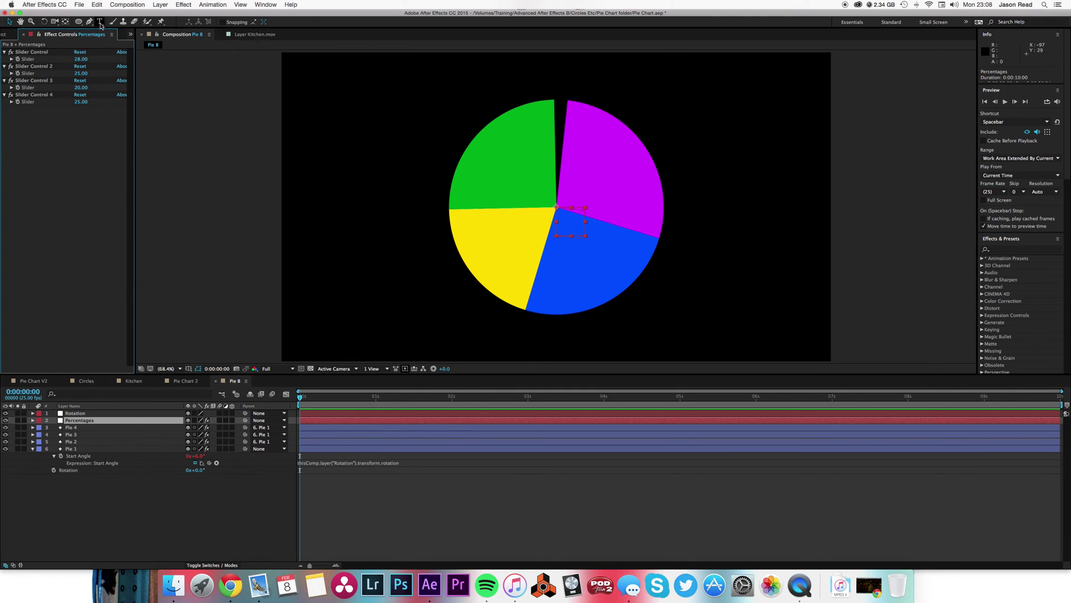
left_click(627, 108)
type("28")
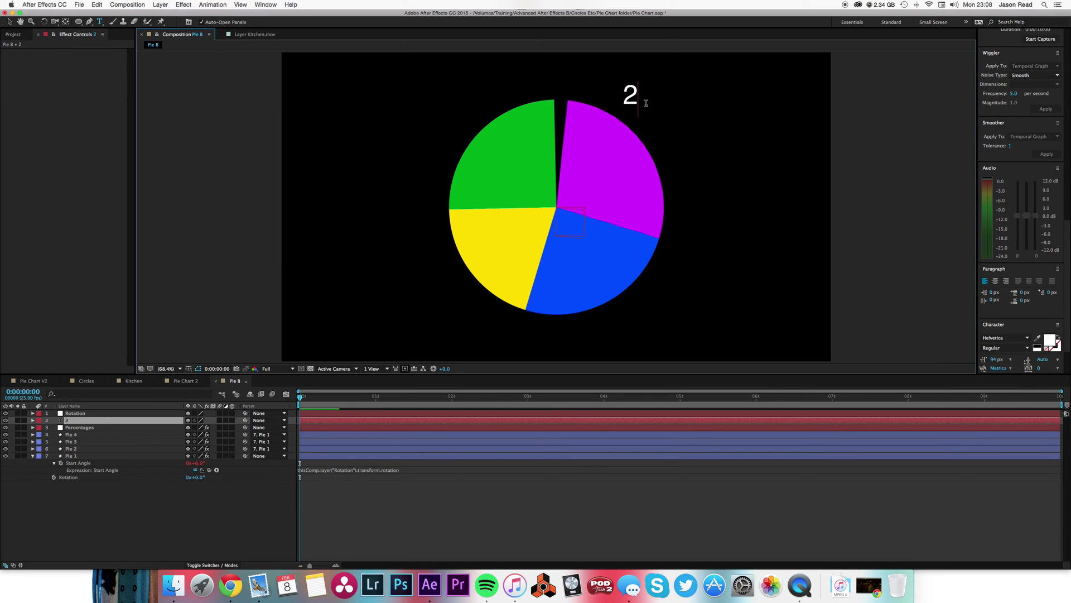
left_click(10, 25)
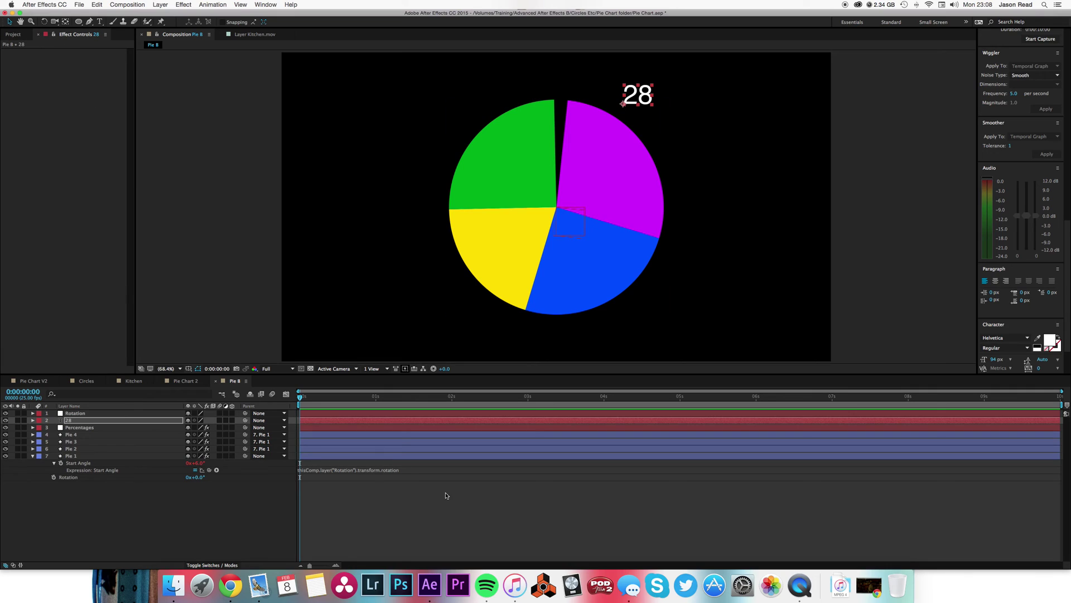
Step: Rotate the 28 text layer to 37° and move it against the purple slice's outer edge
key("r")
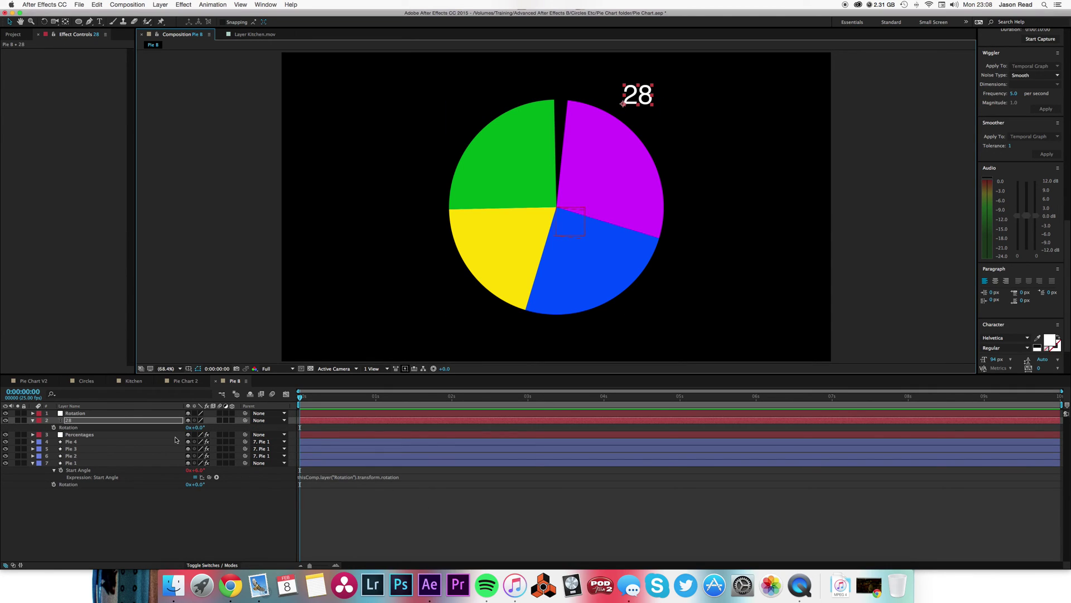
left_click_drag(199, 428, 214, 430)
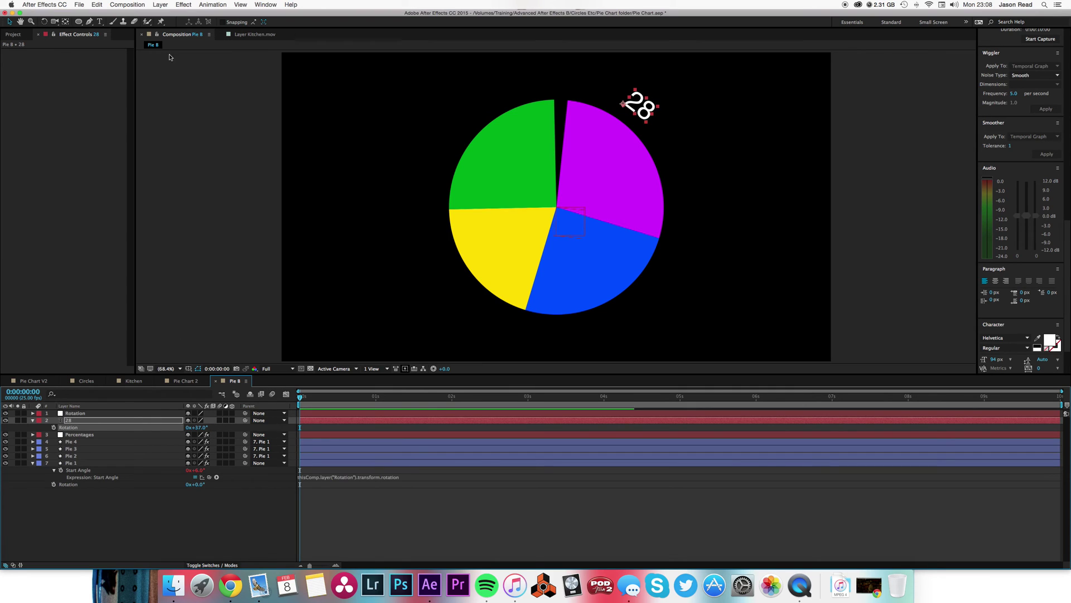
mouse_move(641, 107)
left_mouse_down()
mouse_move(610, 108)
mouse_move(630, 109)
mouse_move(653, 135)
mouse_move(638, 119)
left_mouse_up()
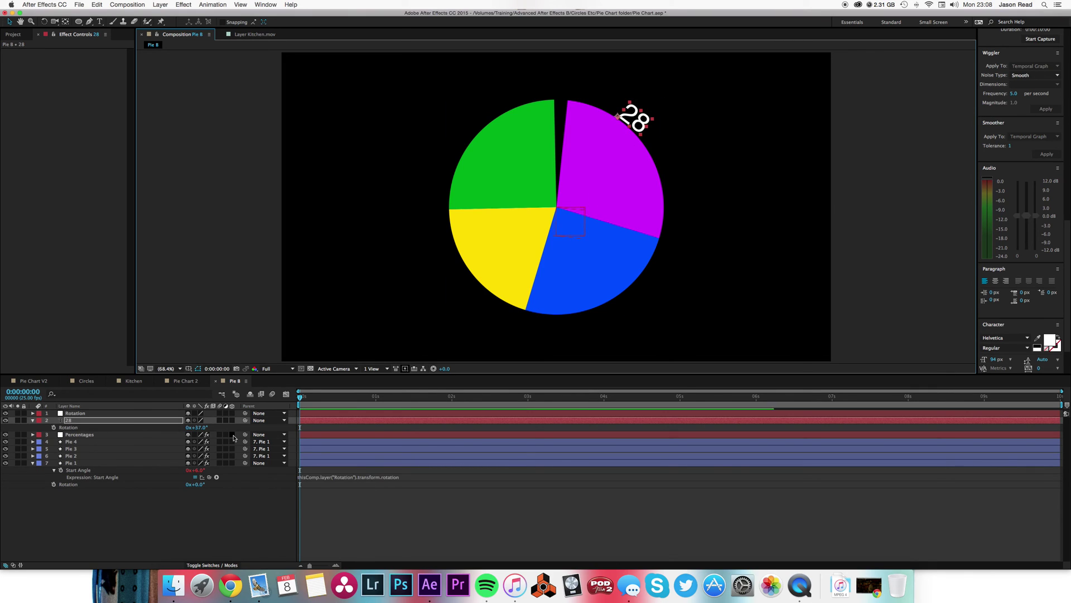
Step: Parent the 28 text layer to the Rotation null and turn the null to -9°
left_click_drag(245, 421, 132, 424)
left_click(128, 414)
key("r")
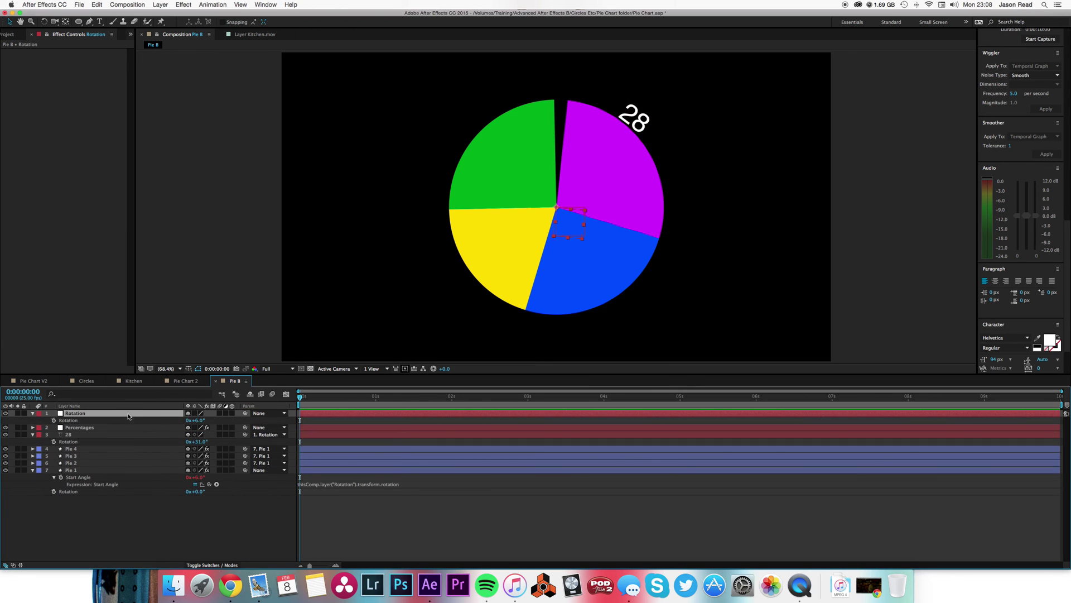
mouse_move(198, 420)
left_mouse_down()
mouse_move(247, 423)
mouse_move(189, 424)
mouse_move(241, 427)
mouse_move(207, 428)
left_mouse_up()
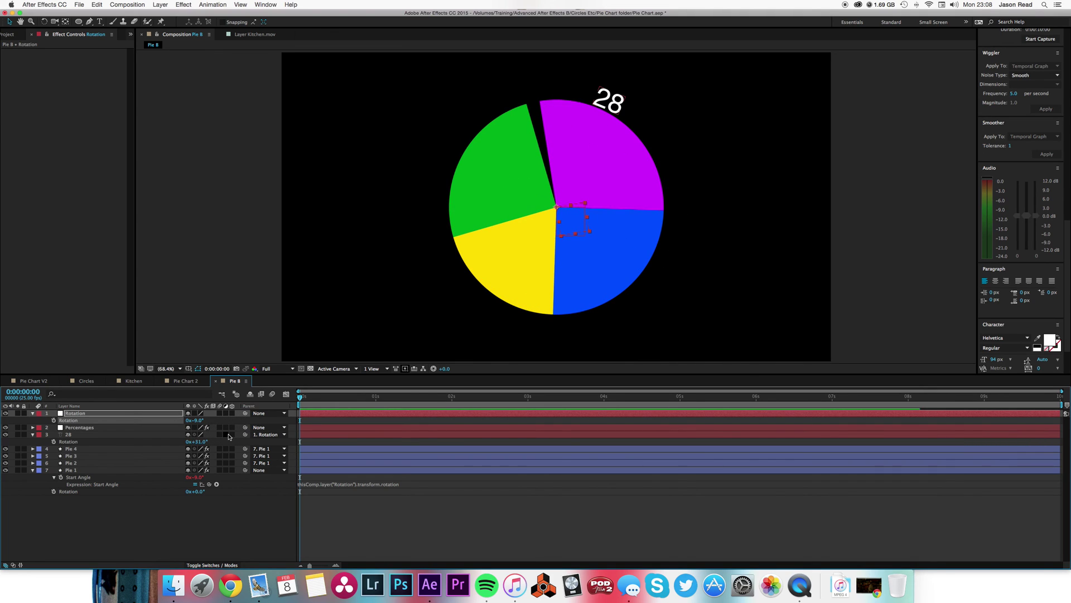
left_click(311, 399)
left_click_drag(311, 399, 300, 400)
Step: Link the 28 layer's Source Text to the first Slider Control on the Percentages layer with an expression
left_click(33, 434)
left_click(33, 434)
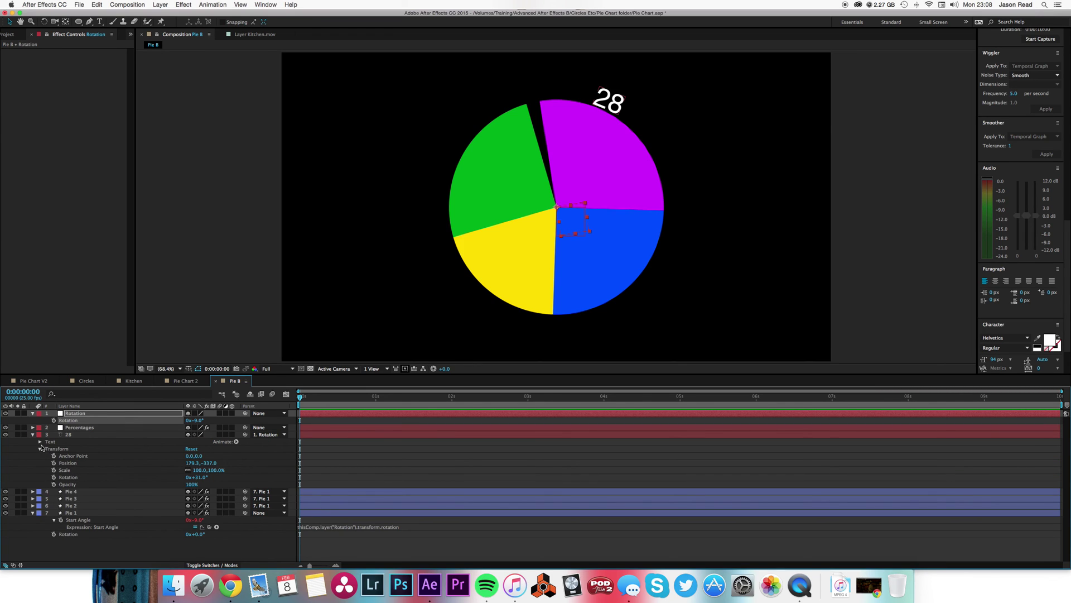
left_click(40, 441)
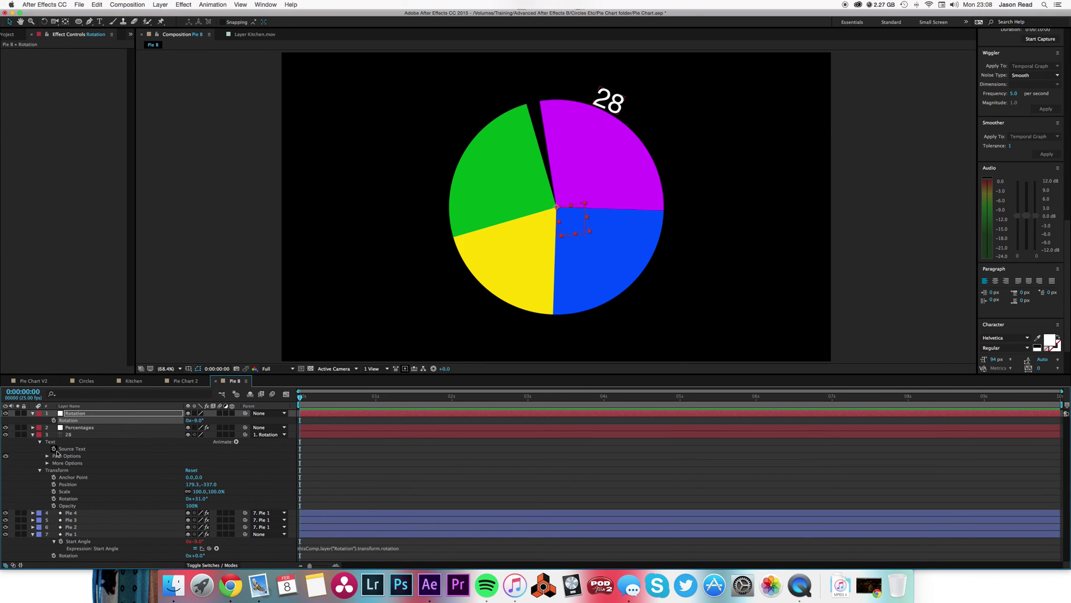
left_click(56, 449)
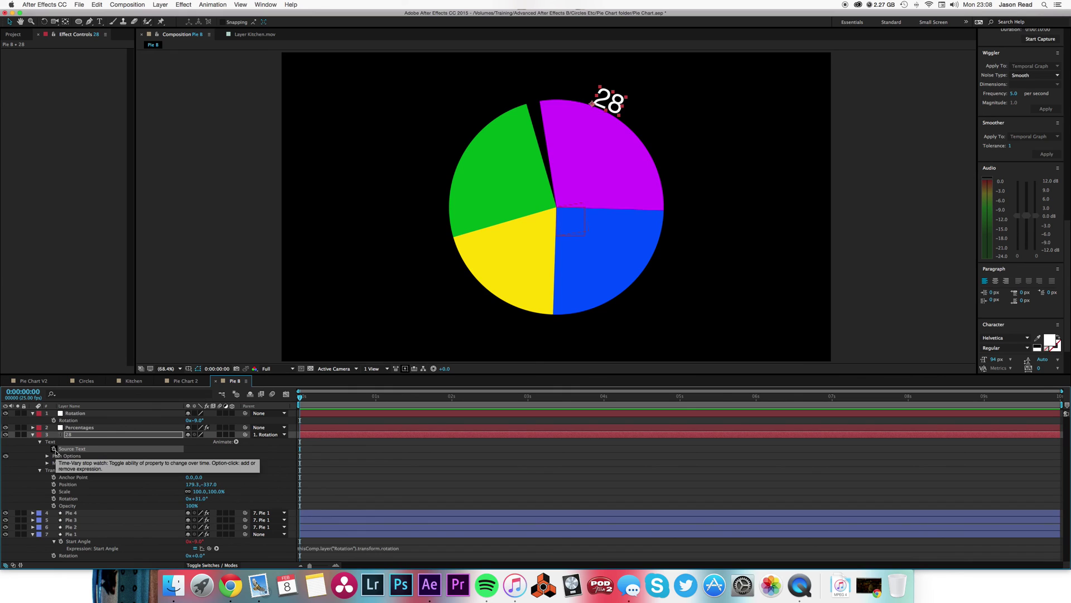
left_click(54, 448, "alt")
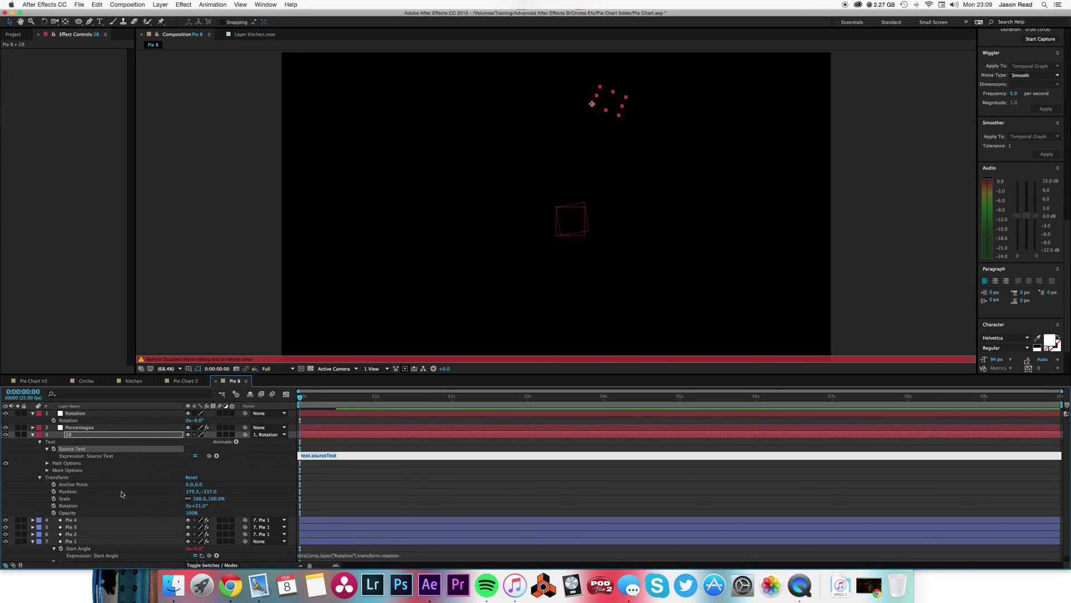
left_click(33, 427)
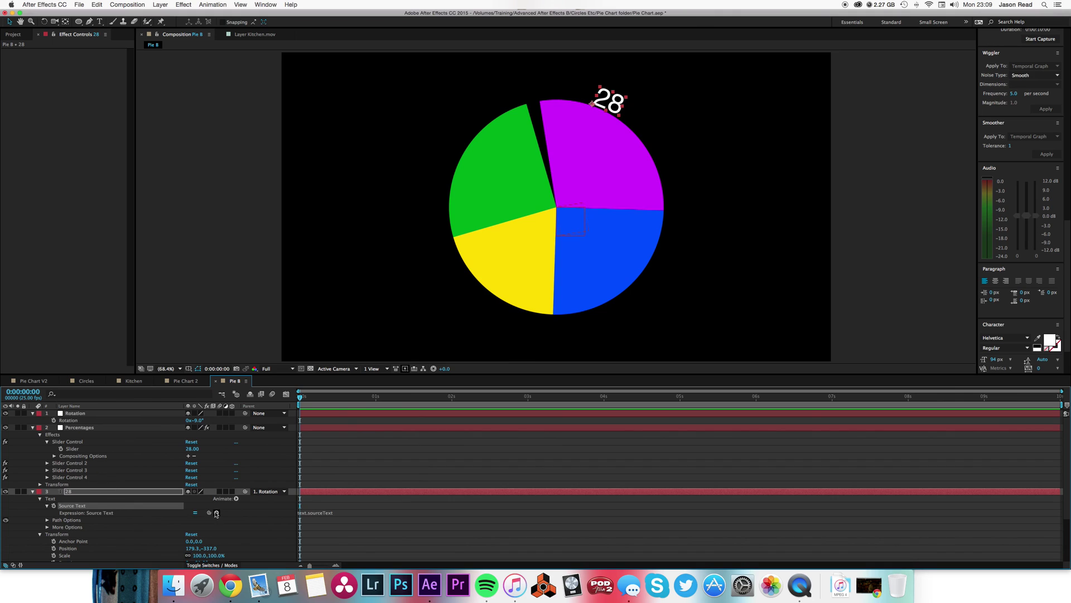
left_click_drag(212, 514, 76, 448)
left_click(360, 530)
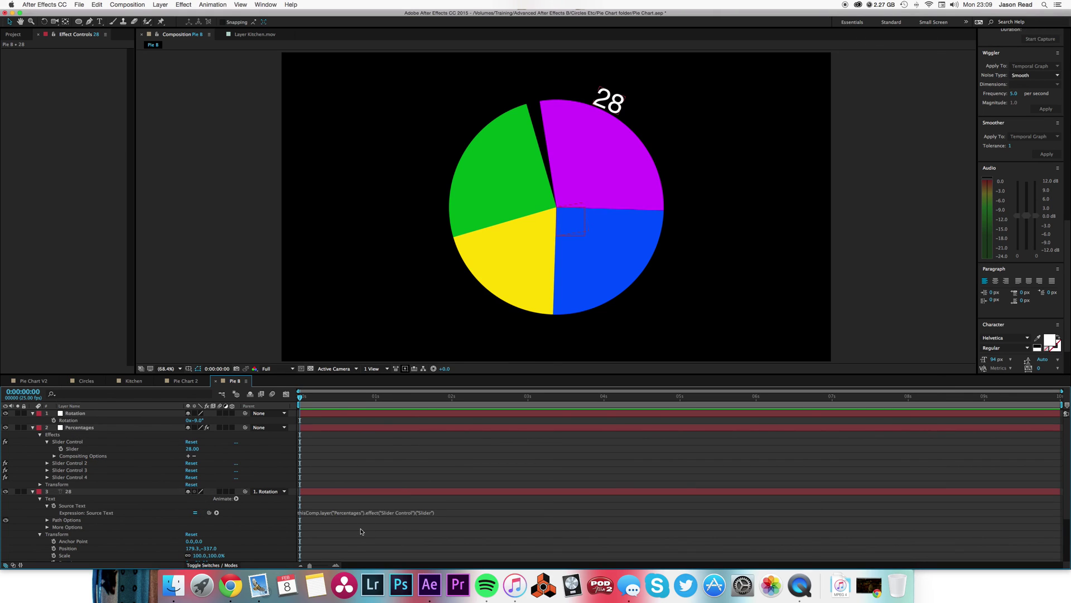
Step: Try the first Percentages slider at 72, and set it to 40
left_click_drag(191, 448, 211, 453)
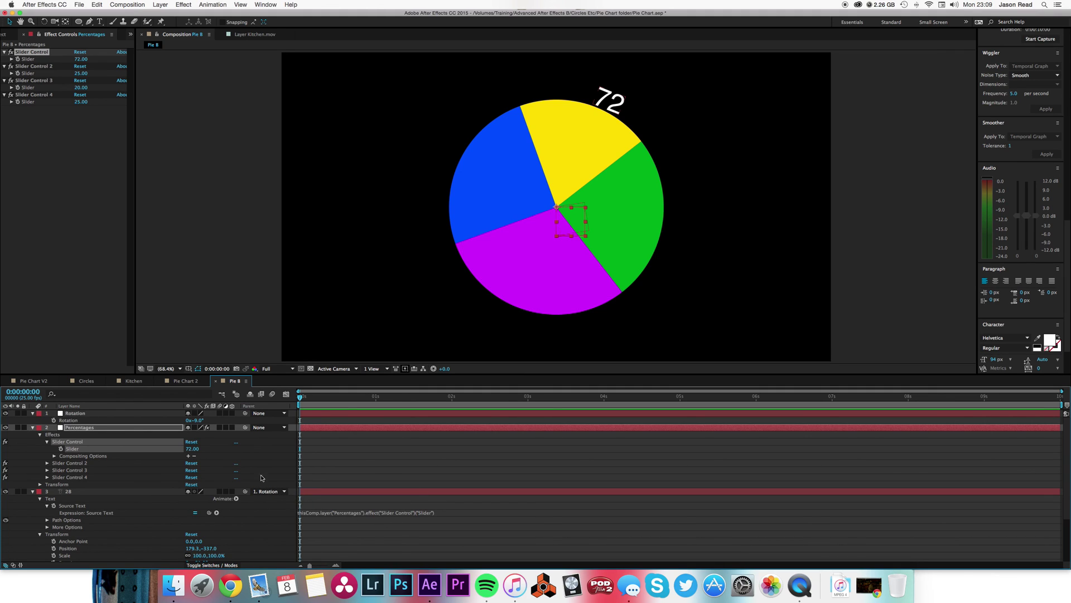
left_click(81, 58)
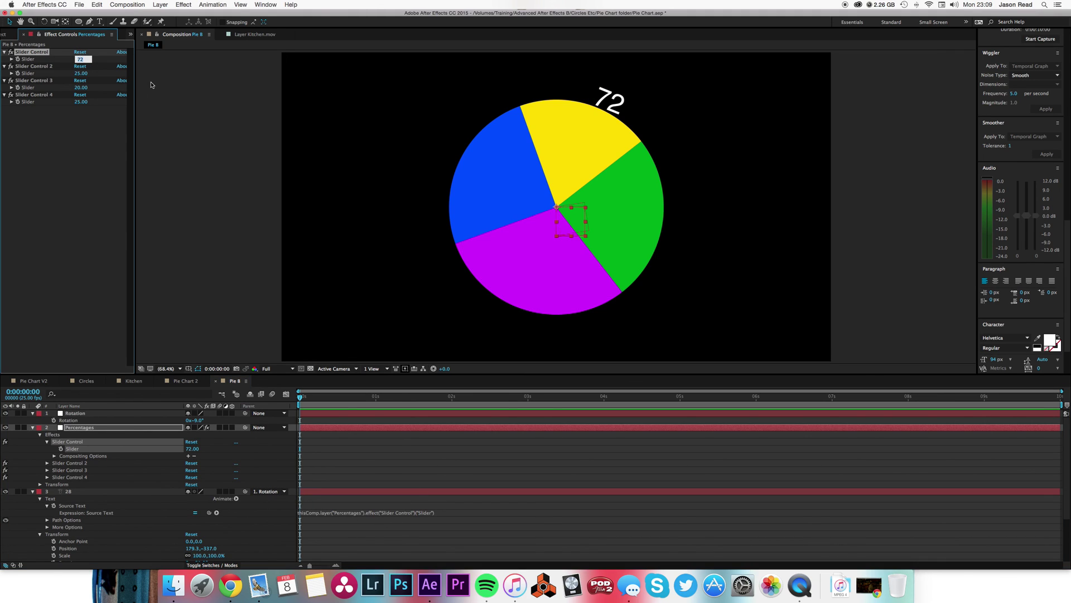
type("40")
key("Return")
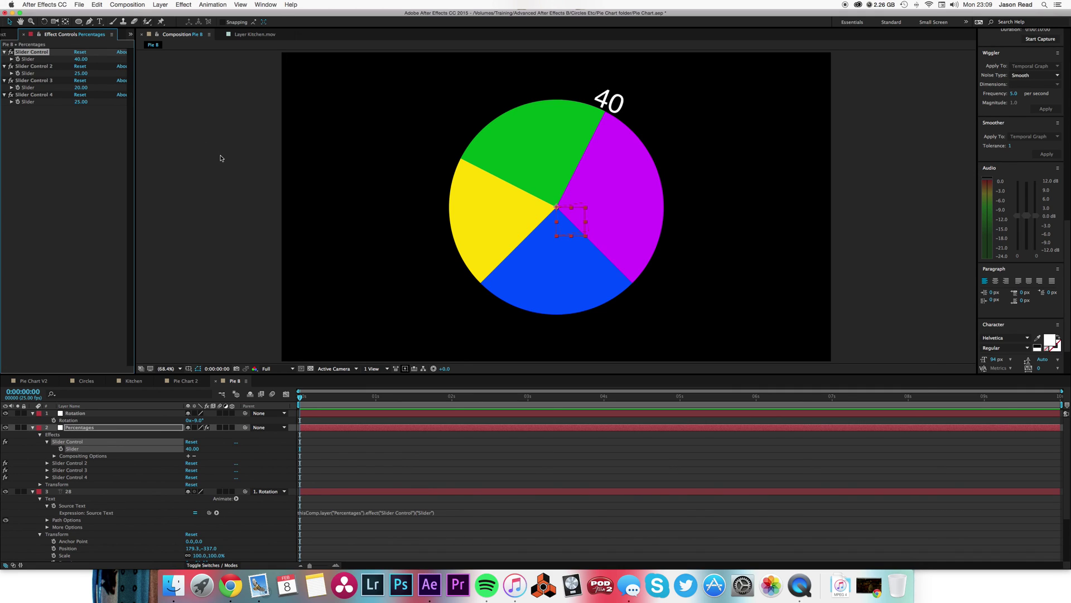
Step: Turn the Rotation null to -35°
left_click(312, 397)
left_click(326, 409)
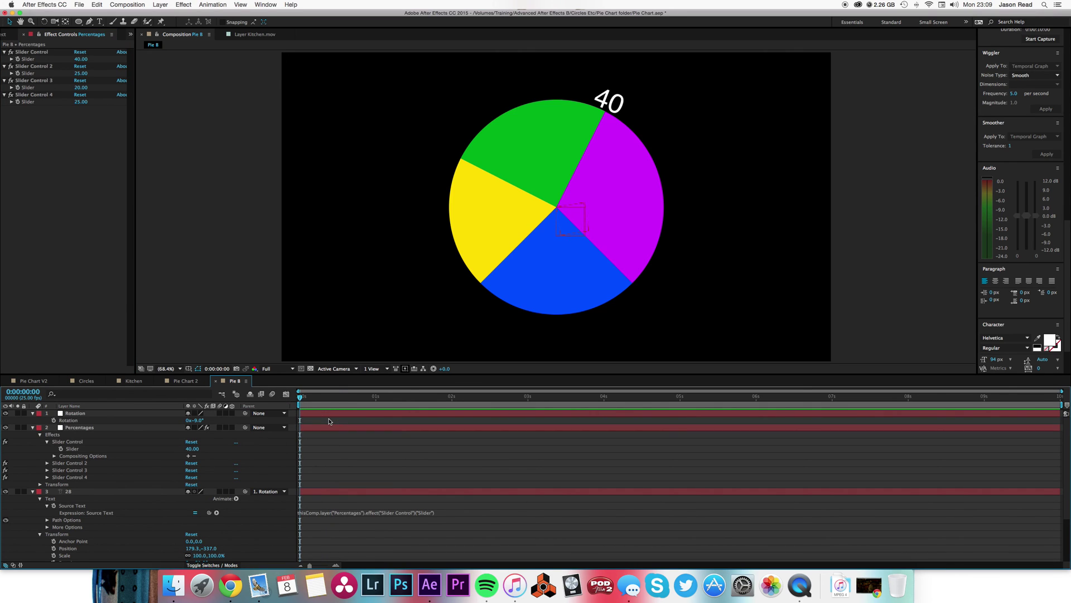
left_click_drag(197, 421, 168, 419)
key("space")
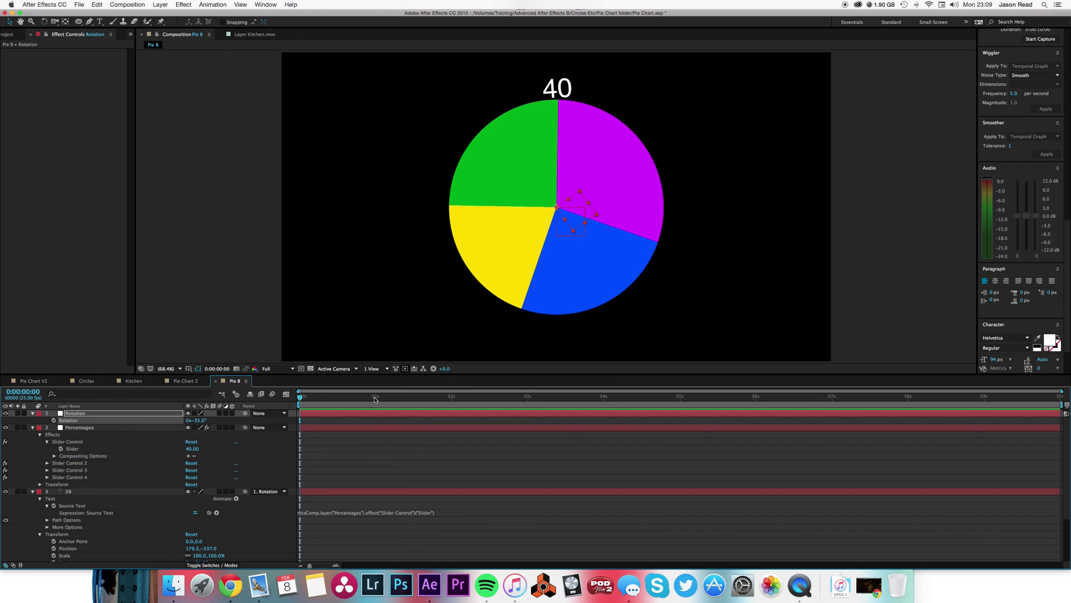
Step: Move the percentage label inside the purple slice, turn the Rotation null to -51°, and collapse the three upper layers
left_click_drag(565, 89, 620, 196)
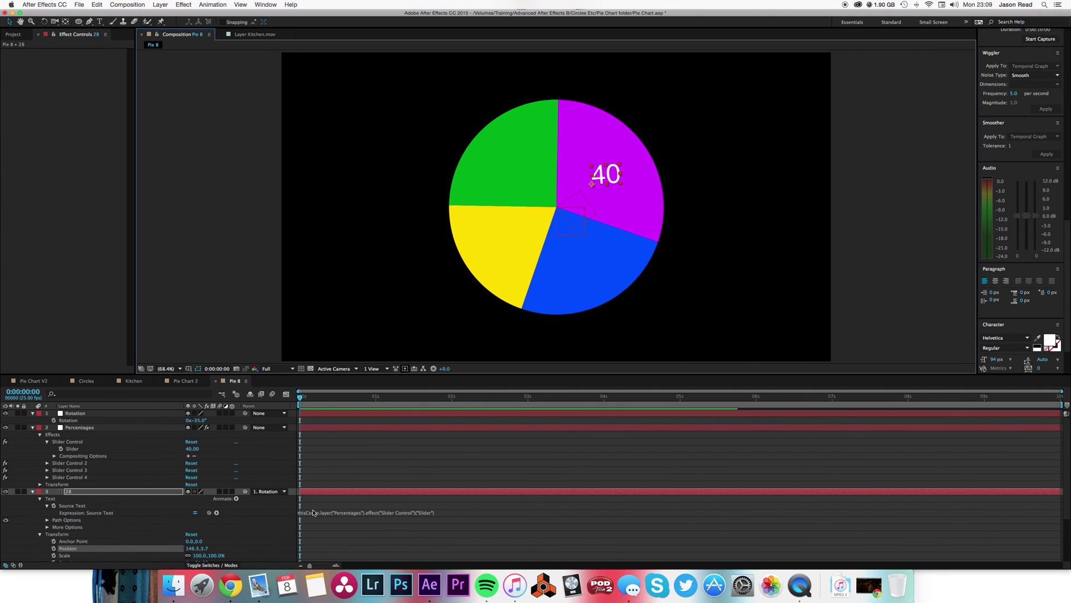
mouse_move(201, 420)
left_mouse_down()
mouse_move(217, 424)
mouse_move(202, 433)
left_mouse_up()
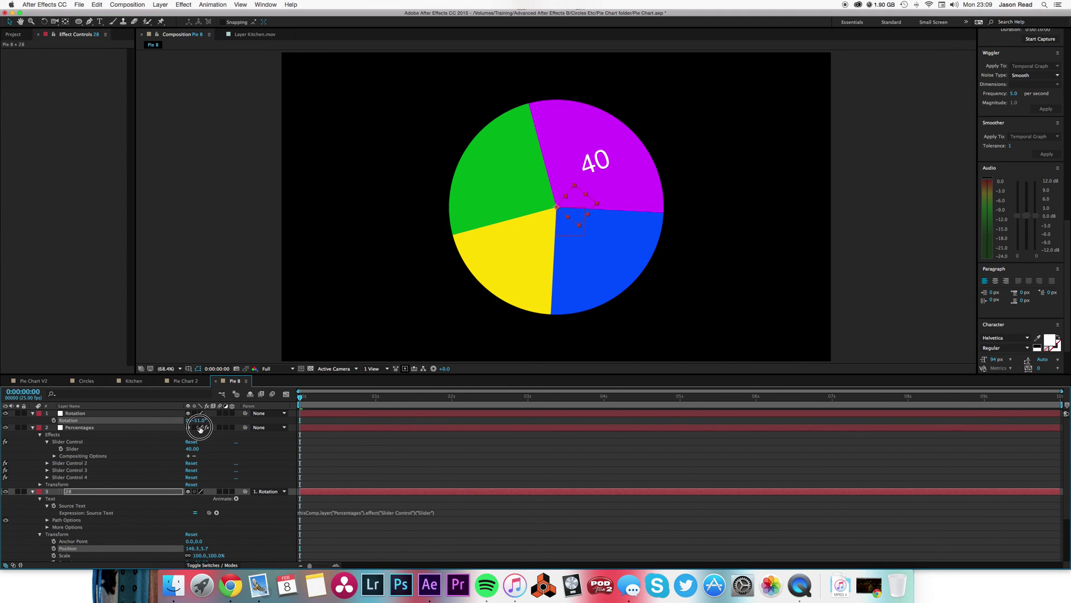
left_click(33, 427)
left_click(33, 412)
left_click(33, 427)
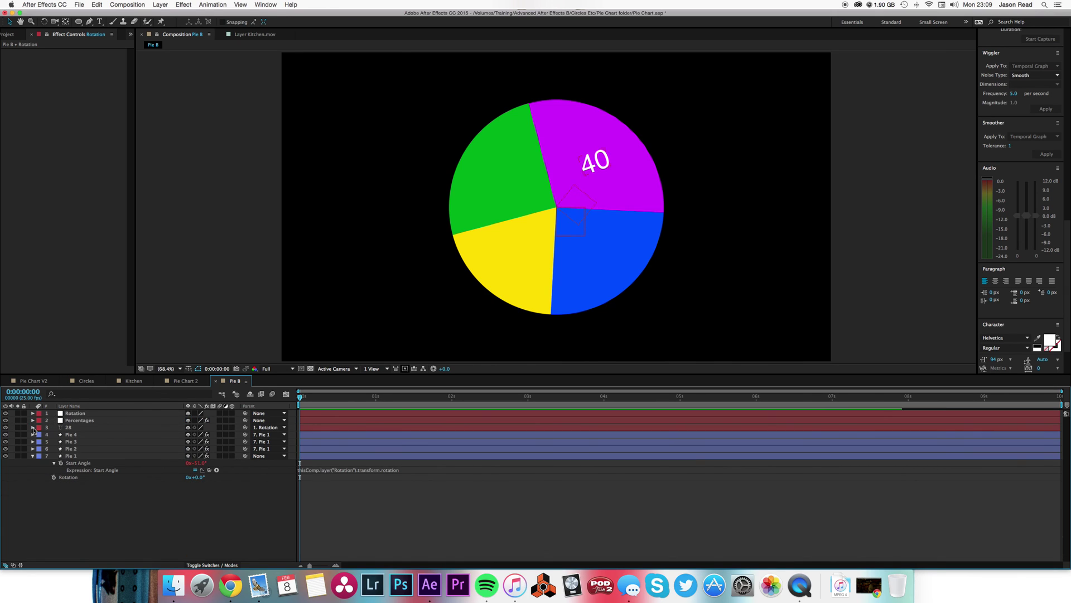